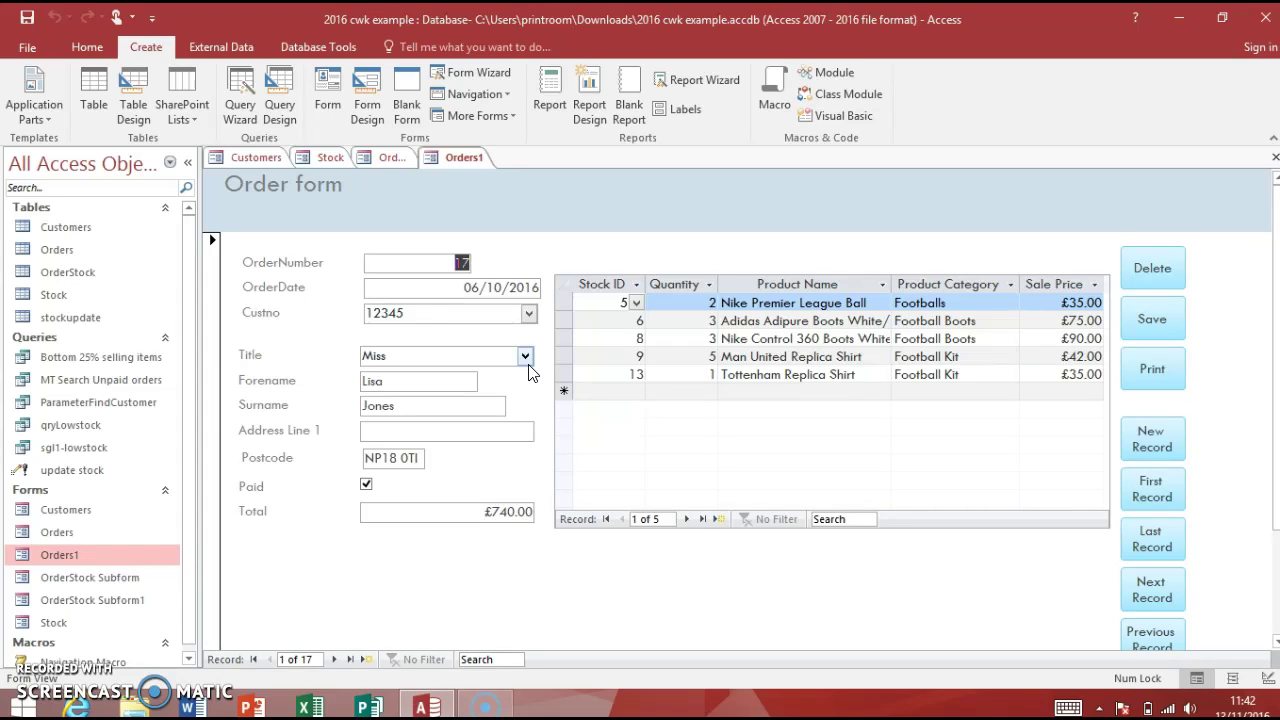
# - Examine the line totals and Order Total on the finished Orders form, and return to the Orders1 form
pyautogui.click(378, 157)
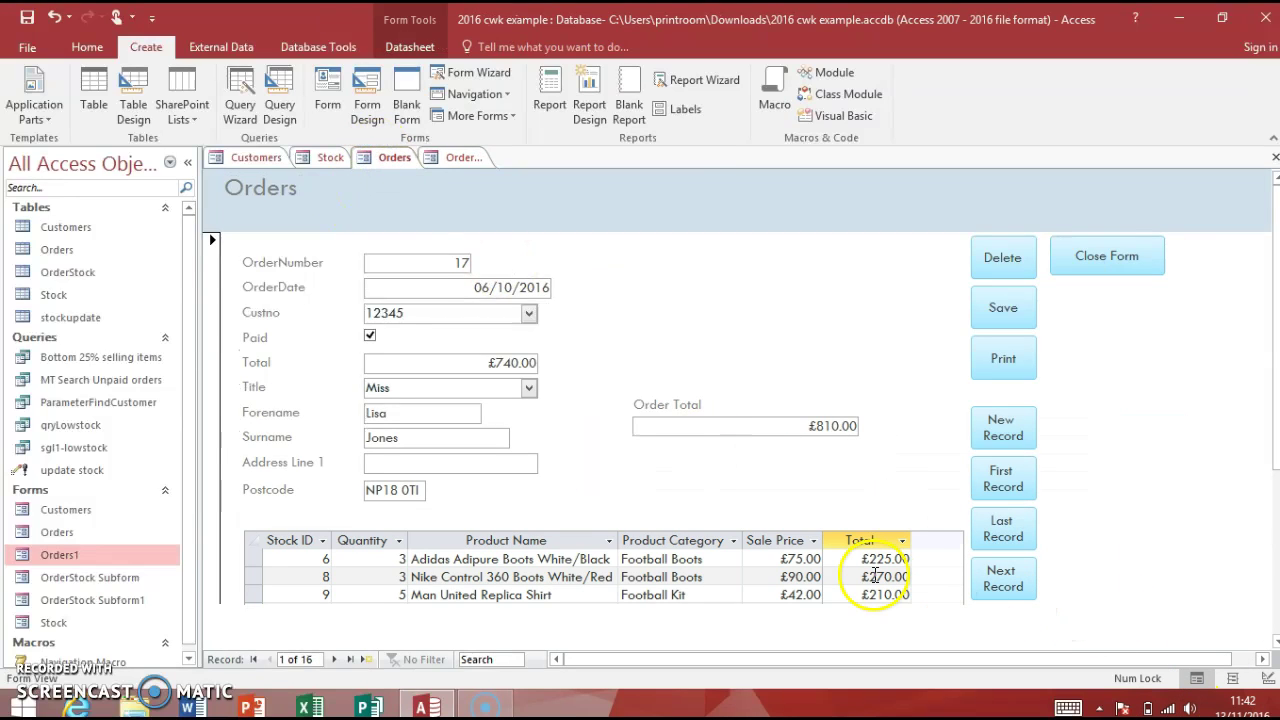
pyautogui.click(877, 559)
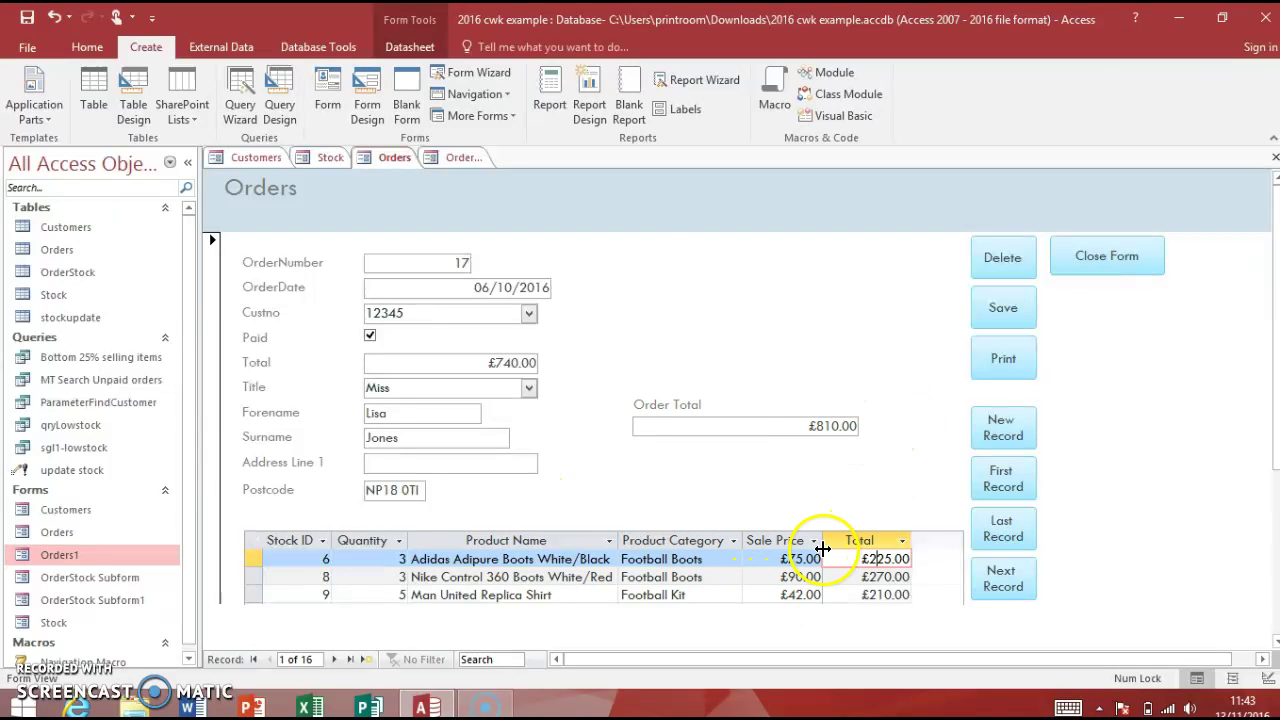
pyautogui.click(866, 578)
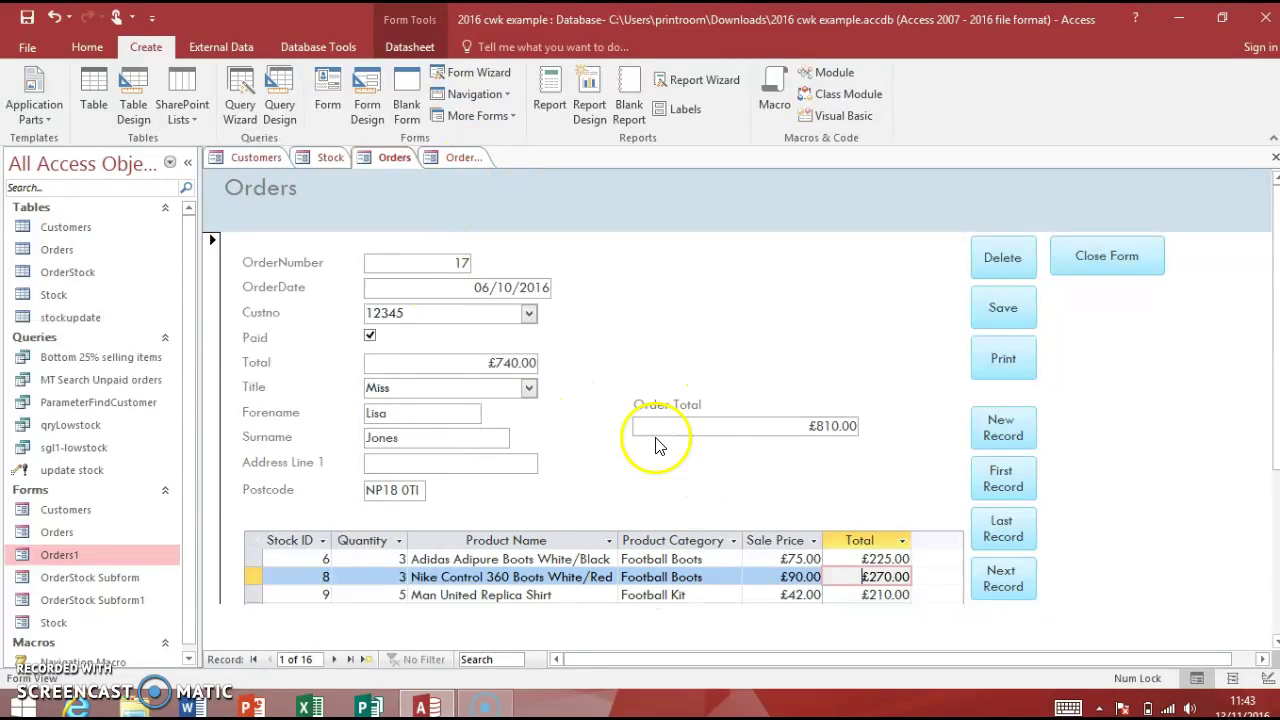
pyautogui.click(452, 160)
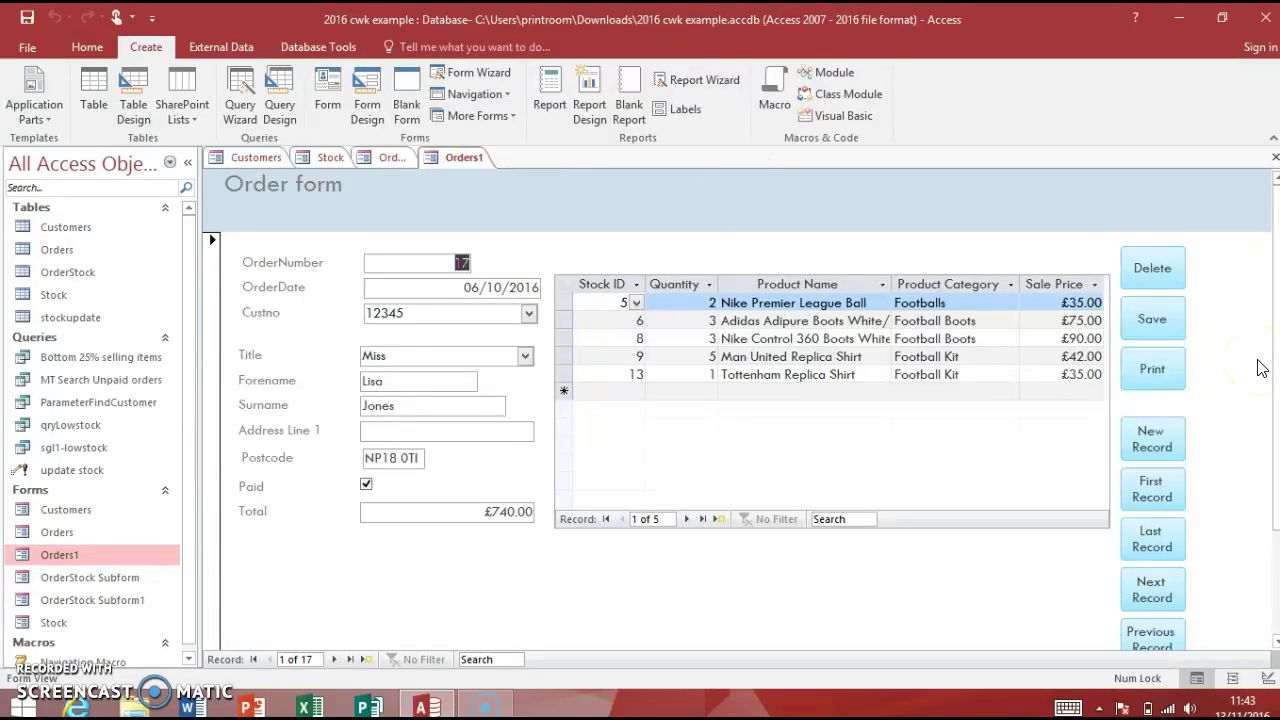
# - Open the Orders1 form in Design View and extend the subform's Detail section below the Sale Price field
pyautogui.rightClick(697, 250)
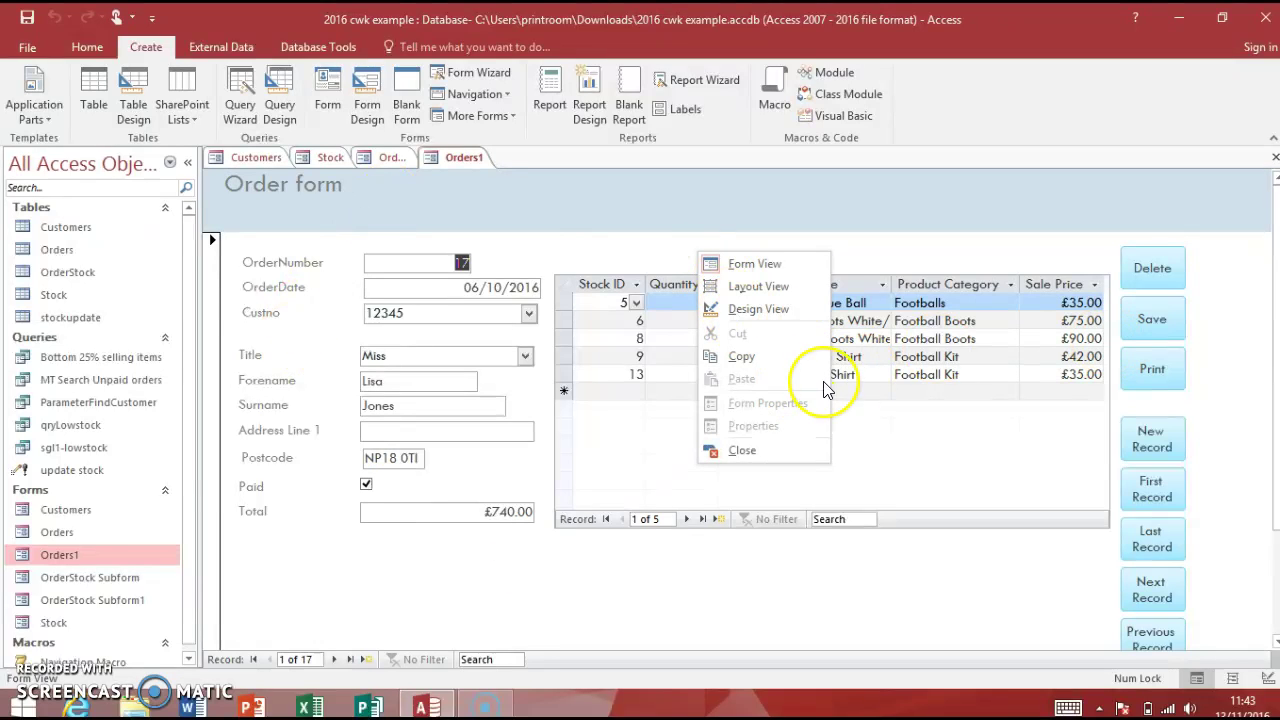
pyautogui.click(770, 314)
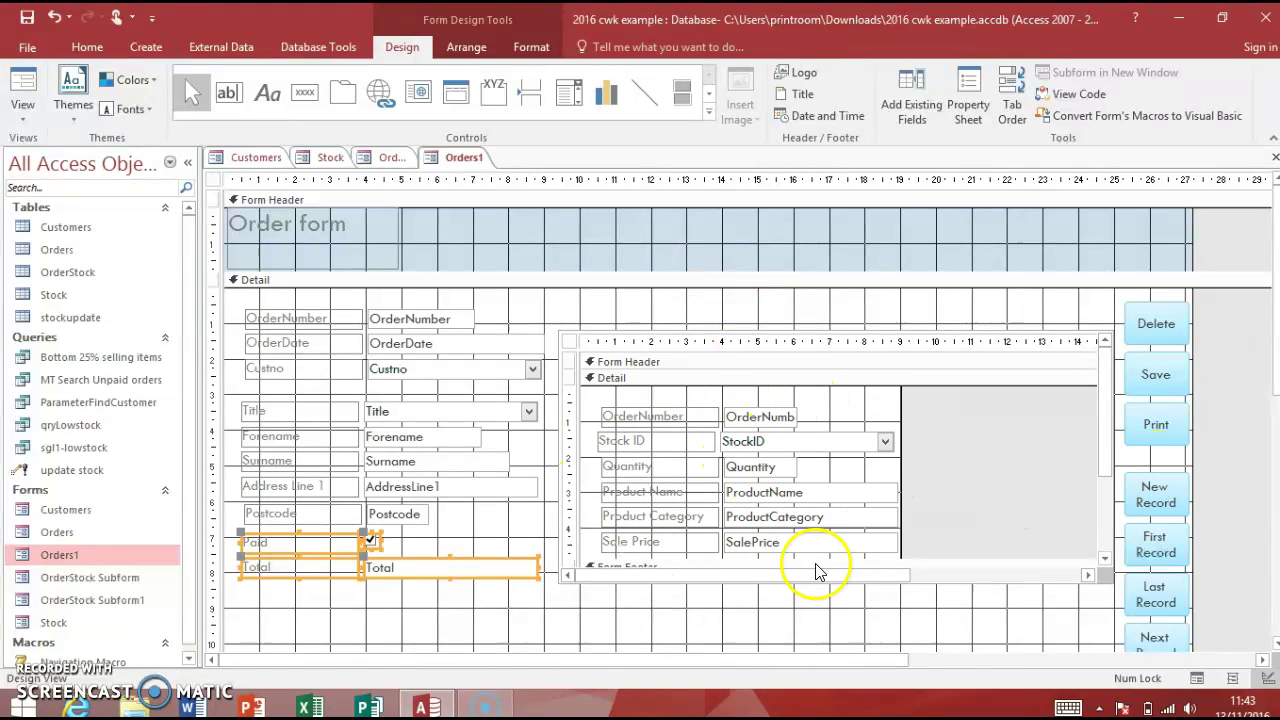
pyautogui.click(928, 583)
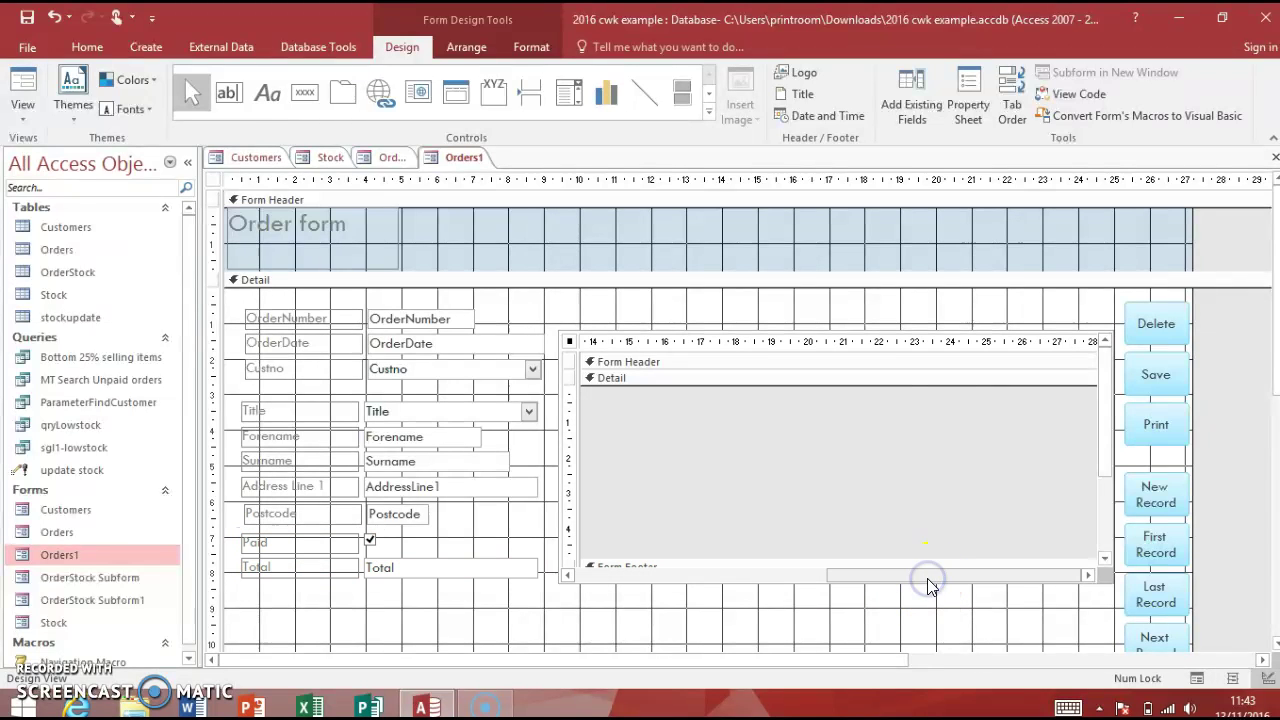
pyautogui.moveTo(1100, 443)
pyautogui.mouseDown()
pyautogui.moveTo(1103, 540)
pyautogui.moveTo(1109, 434)
pyautogui.mouseUp()
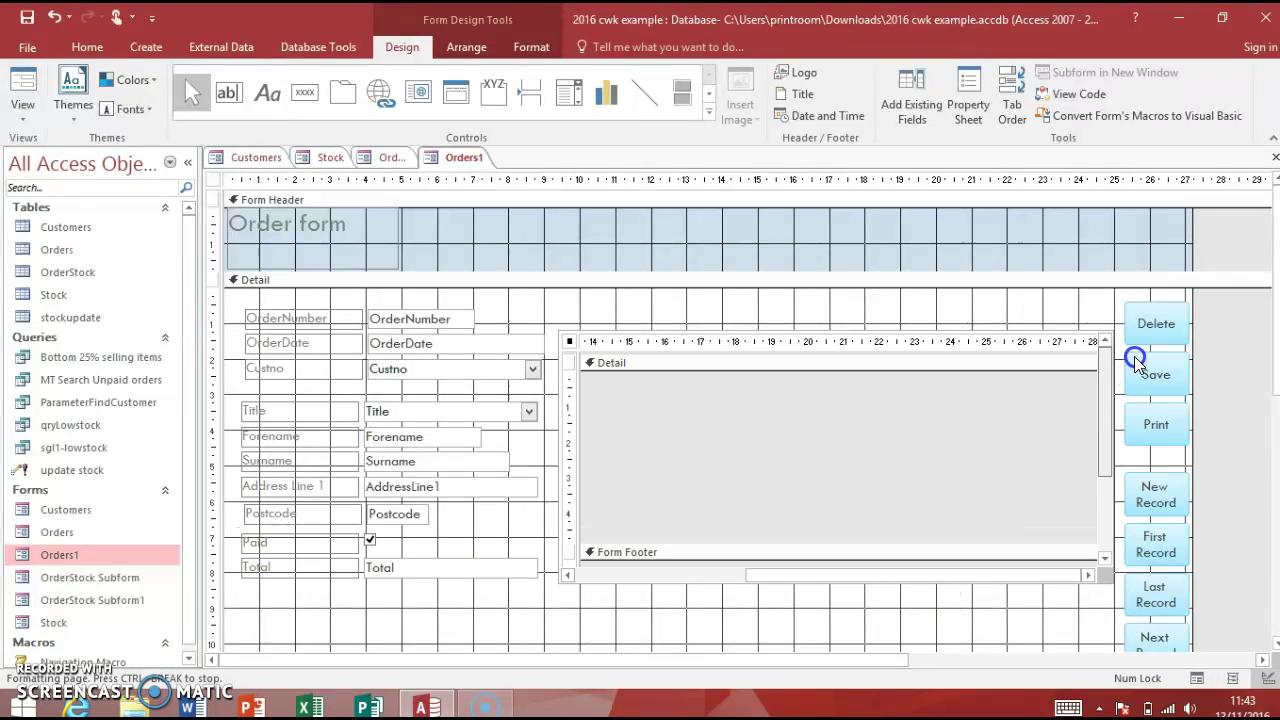
pyautogui.moveTo(798, 572); pyautogui.dragTo(594, 580)
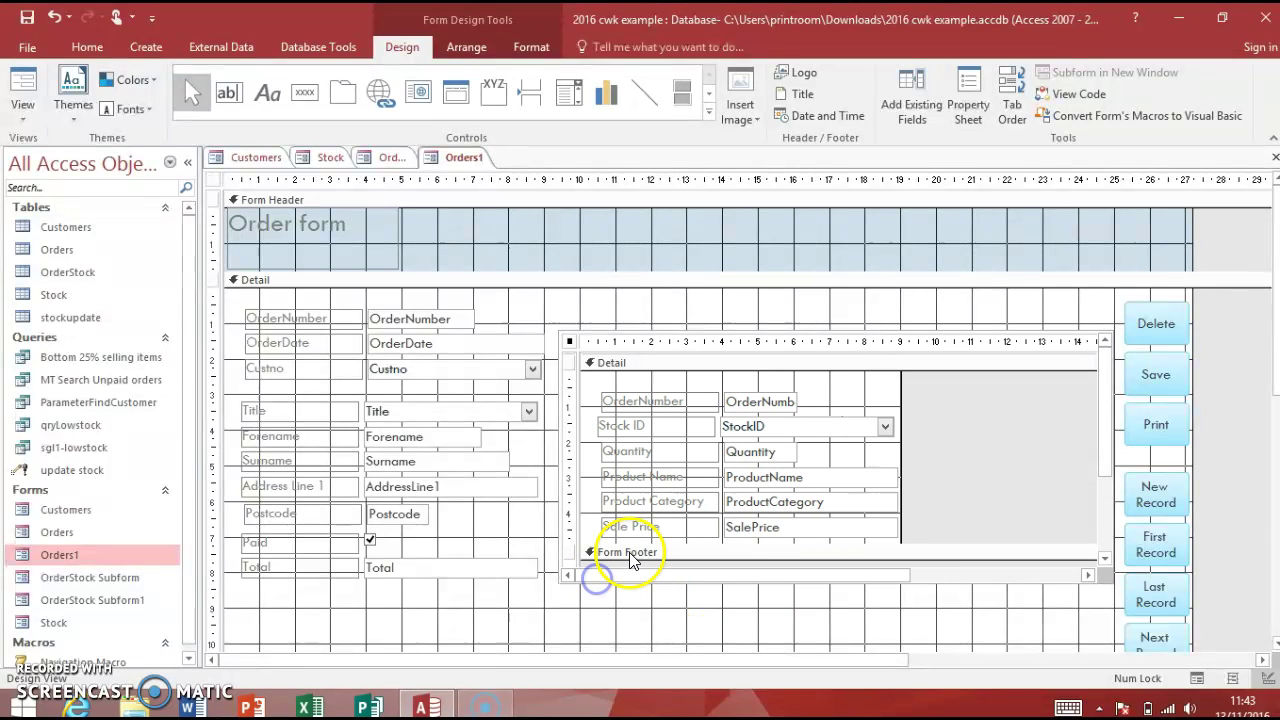
pyautogui.moveTo(628, 540); pyautogui.dragTo(631, 571)
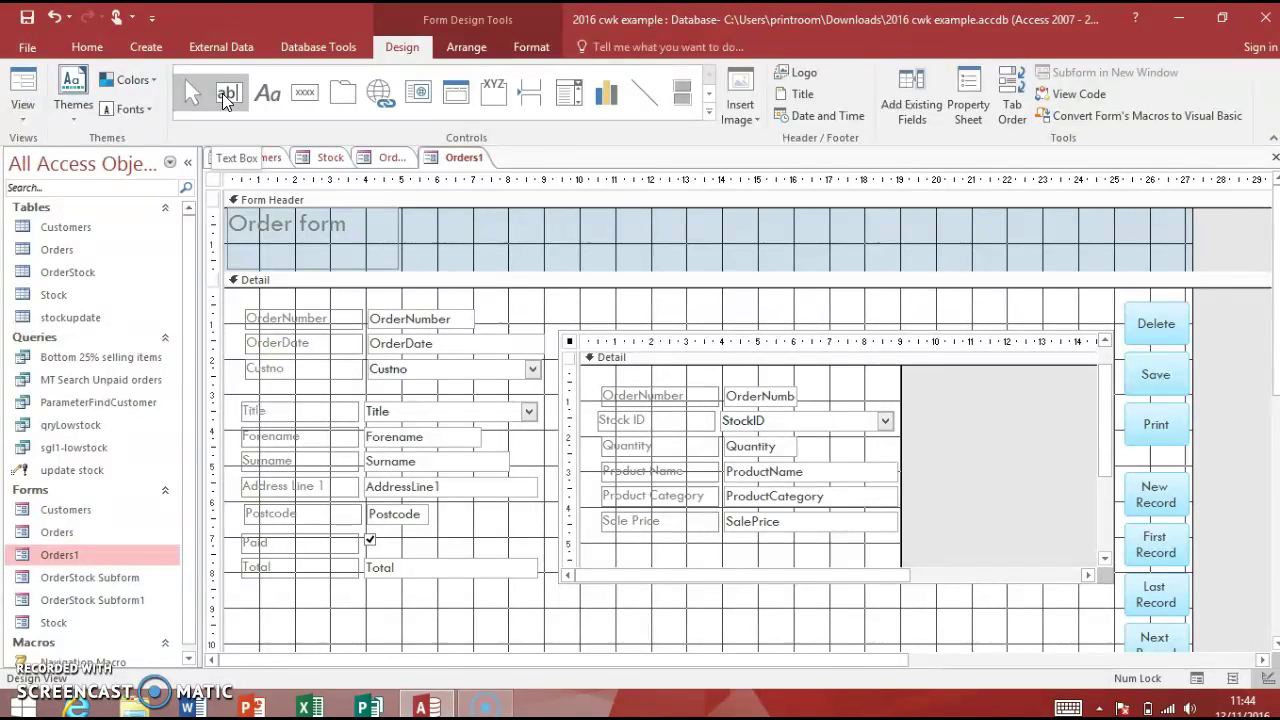
# - Add a text box about 4.8 cm wide and 0.53 cm high beneath SalePrice in the subform and show all its properties
pyautogui.click(226, 98)
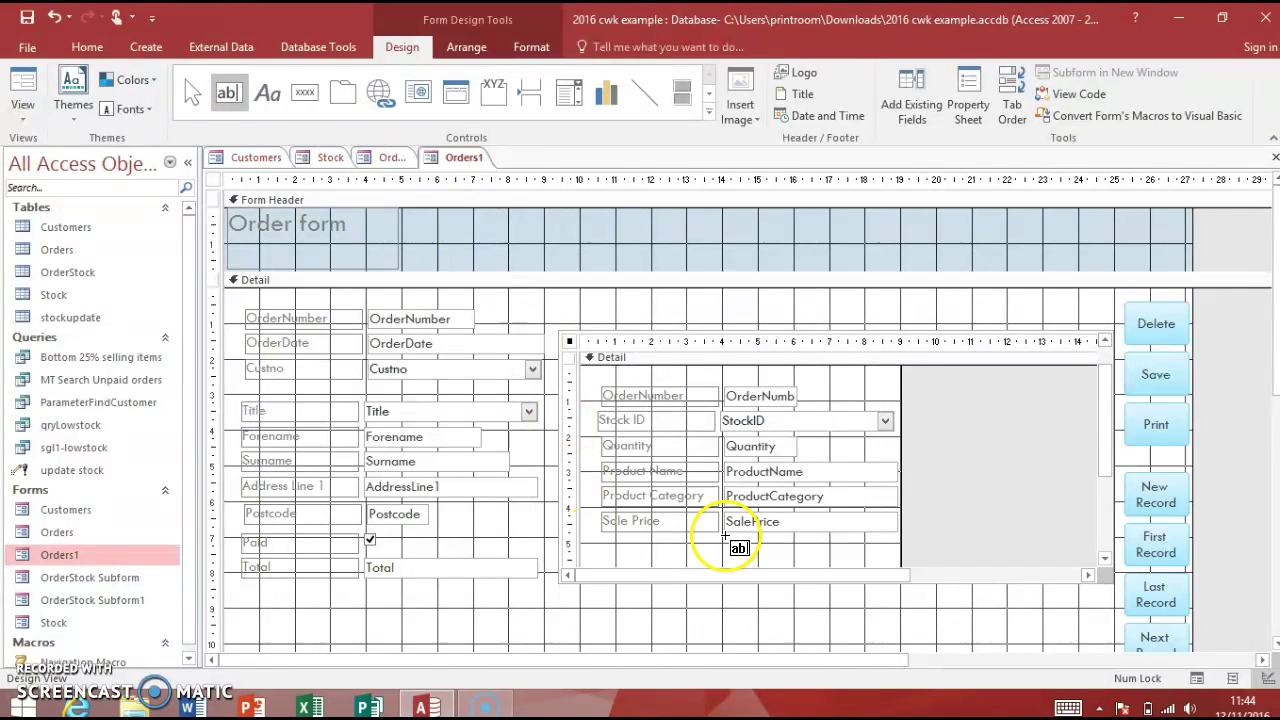
pyautogui.moveTo(726, 536); pyautogui.dragTo(898, 556)
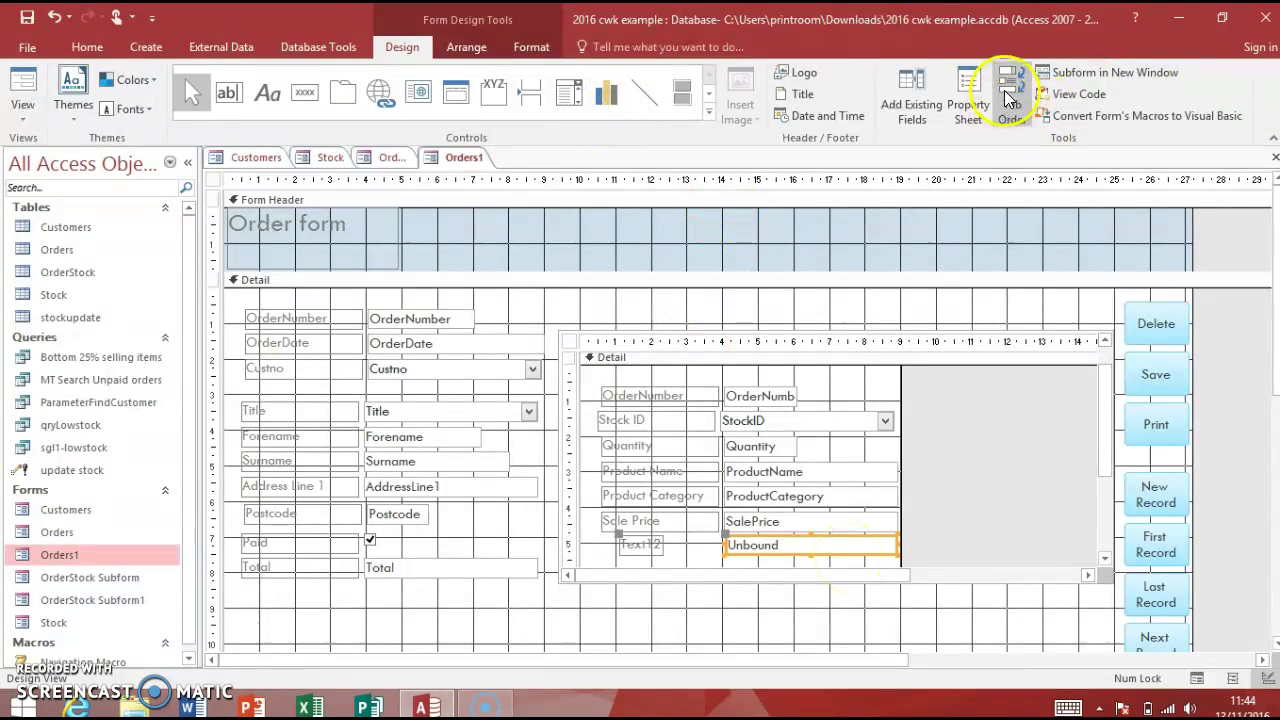
pyautogui.click(974, 102)
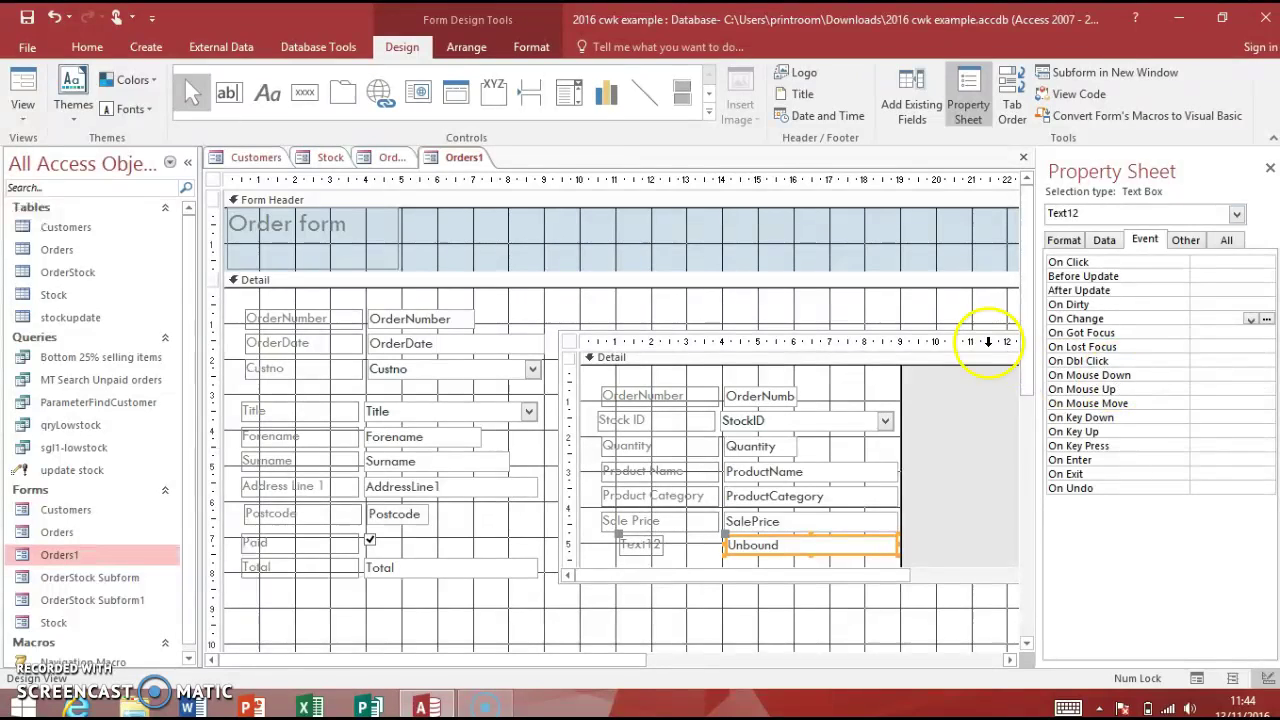
pyautogui.click(1105, 240)
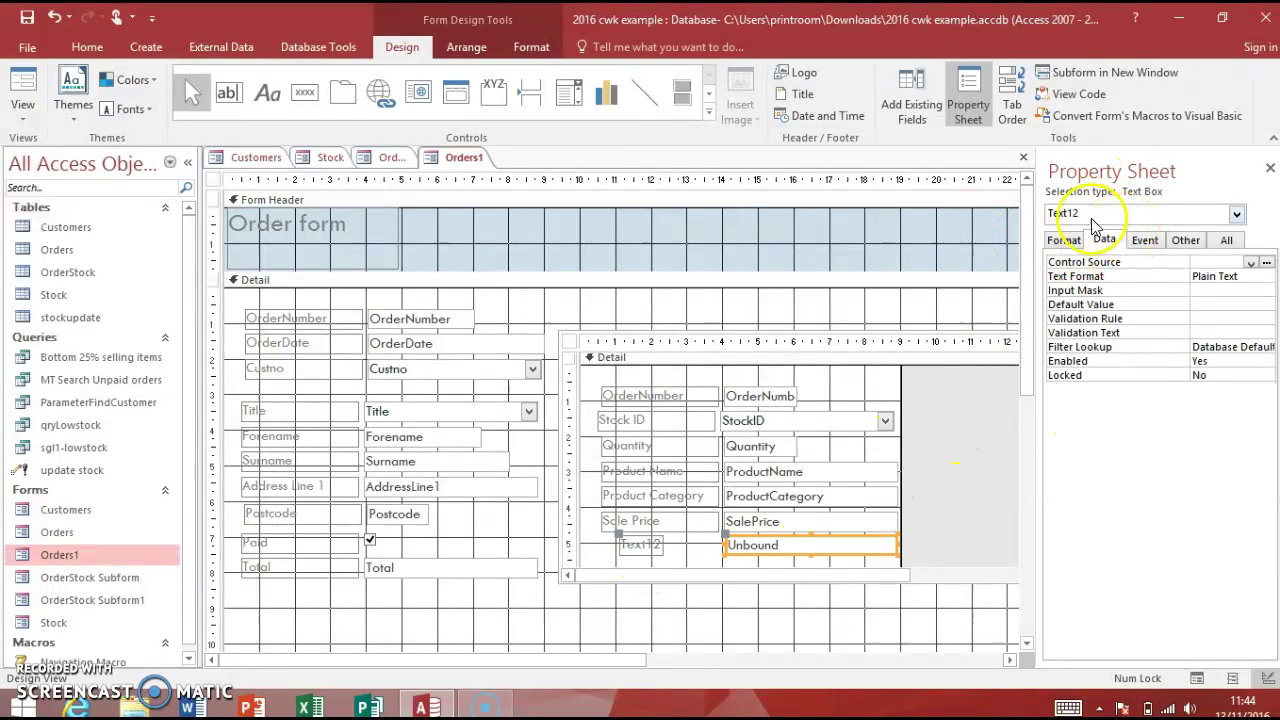
pyautogui.click(1226, 240)
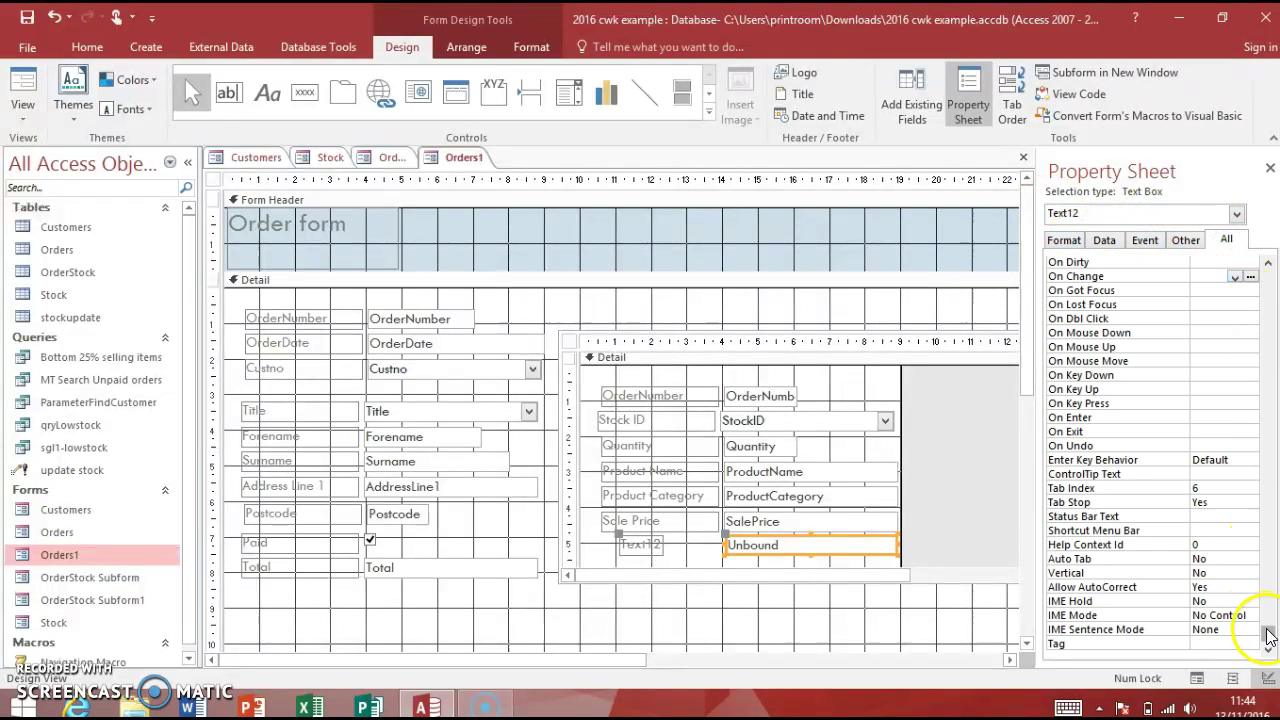
pyautogui.moveTo(1268, 636); pyautogui.dragTo(1268, 276)
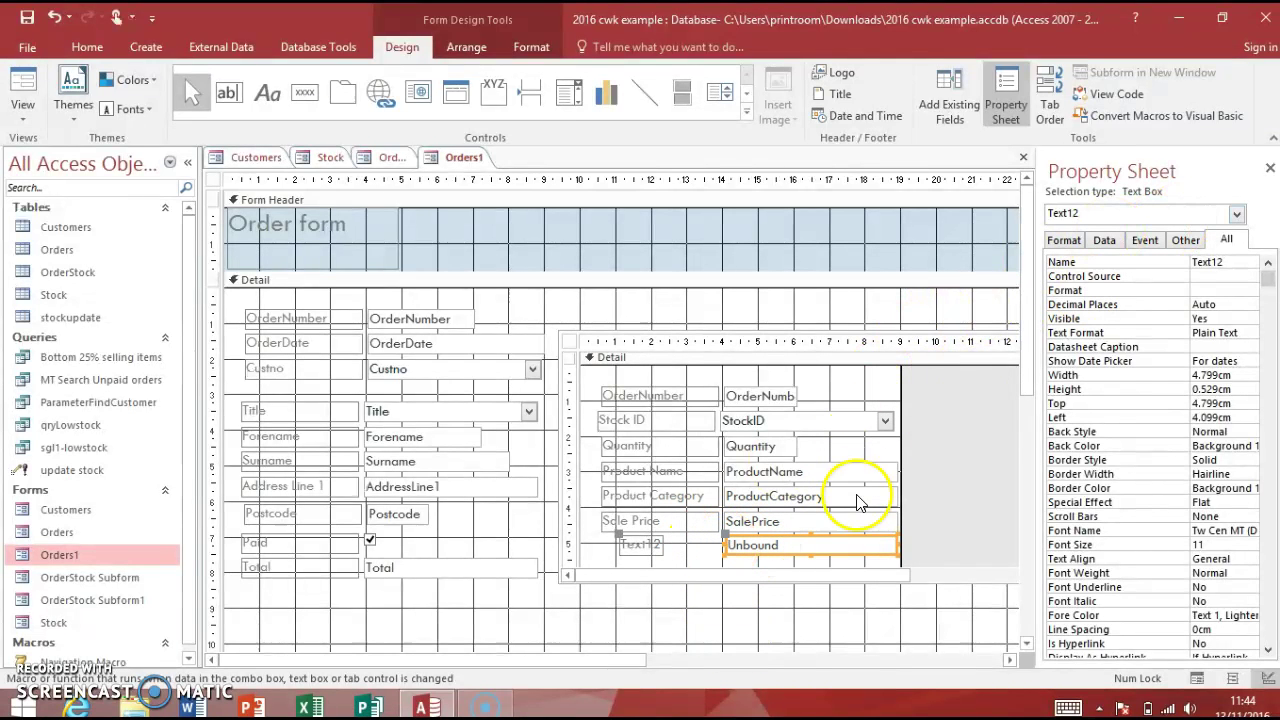
# - Enter the expression =[saleprice]*[quantity] in the new subform text box and format it as Currency
pyautogui.click(812, 545)
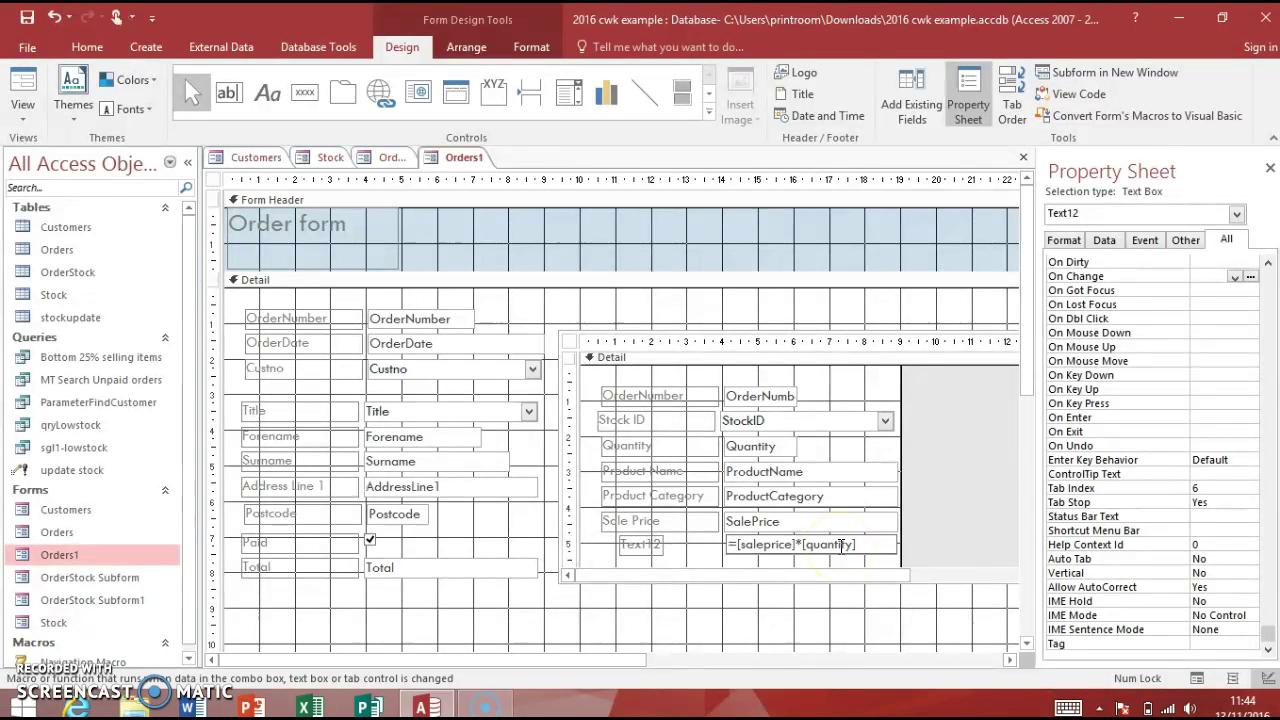
pyautogui.click(711, 562)
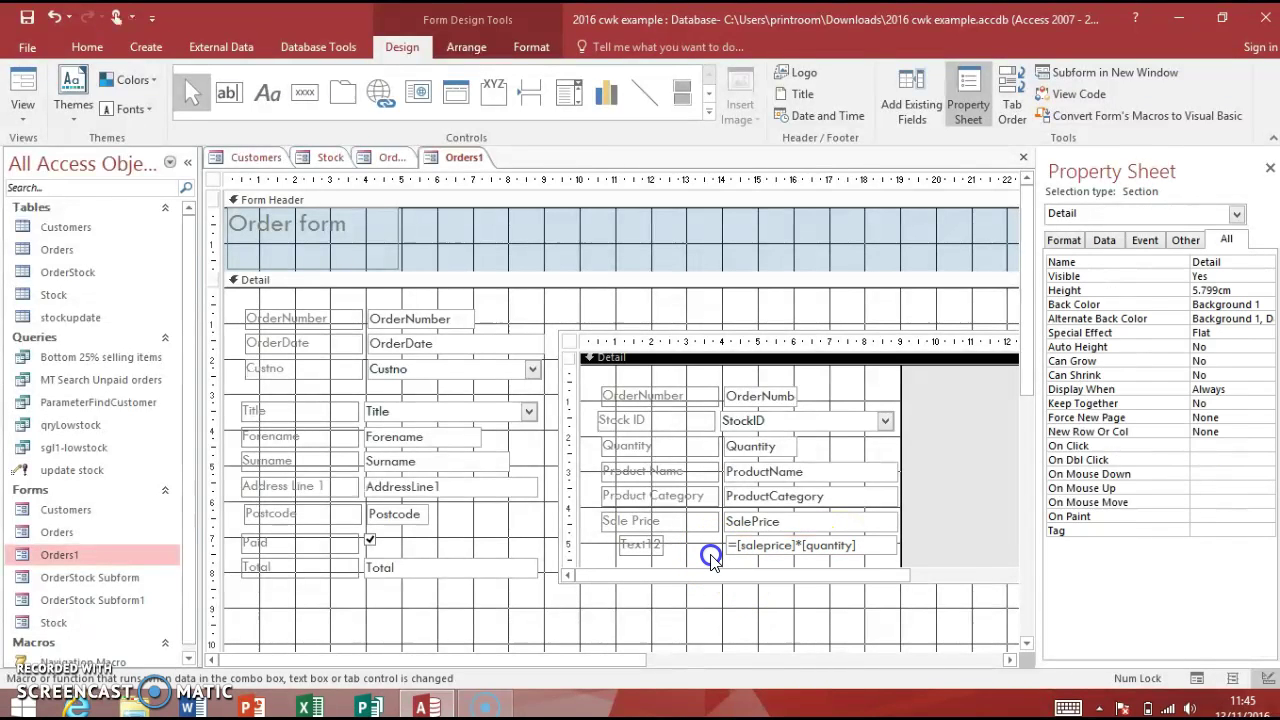
pyautogui.click(862, 547)
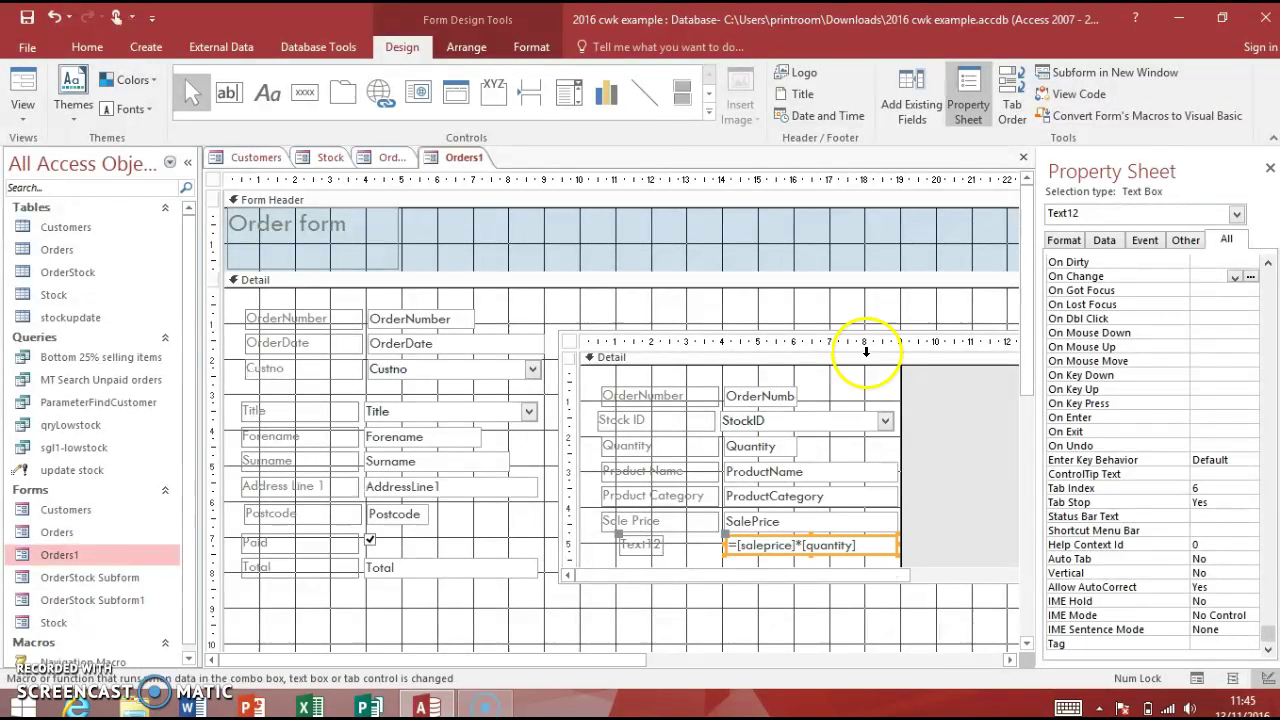
pyautogui.click(518, 48)
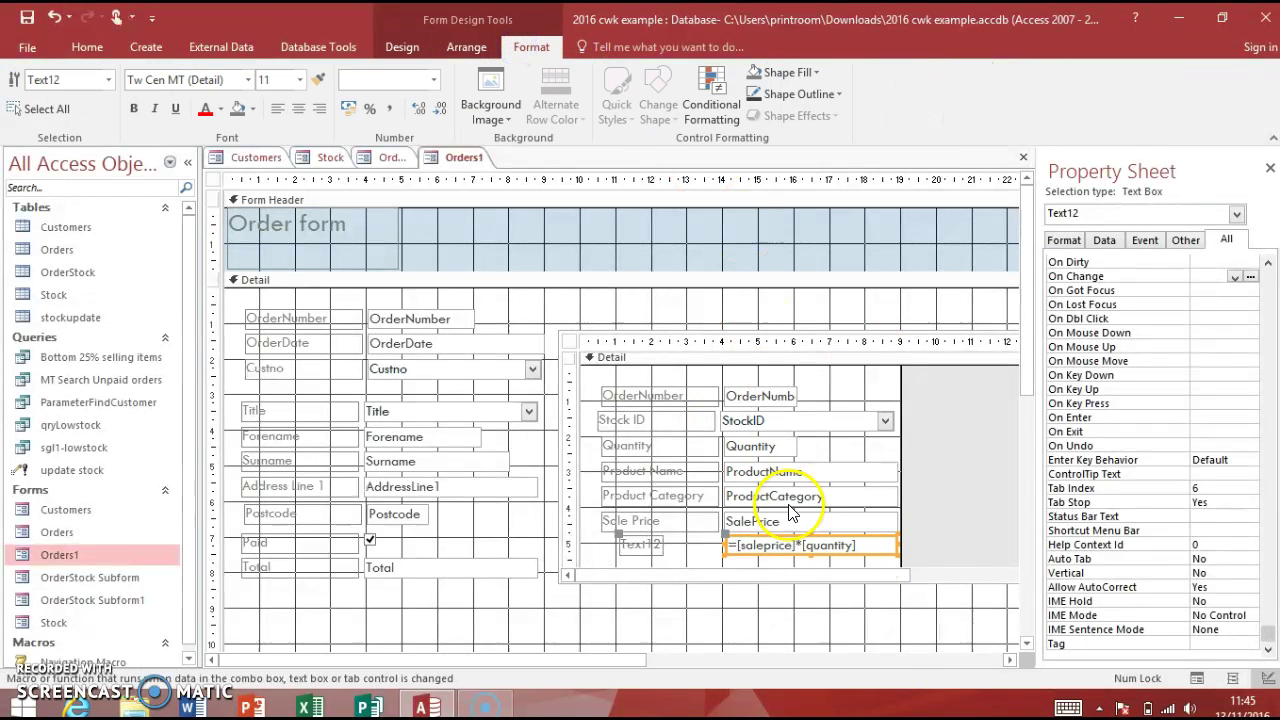
pyautogui.click(432, 79)
pyautogui.click(367, 248)
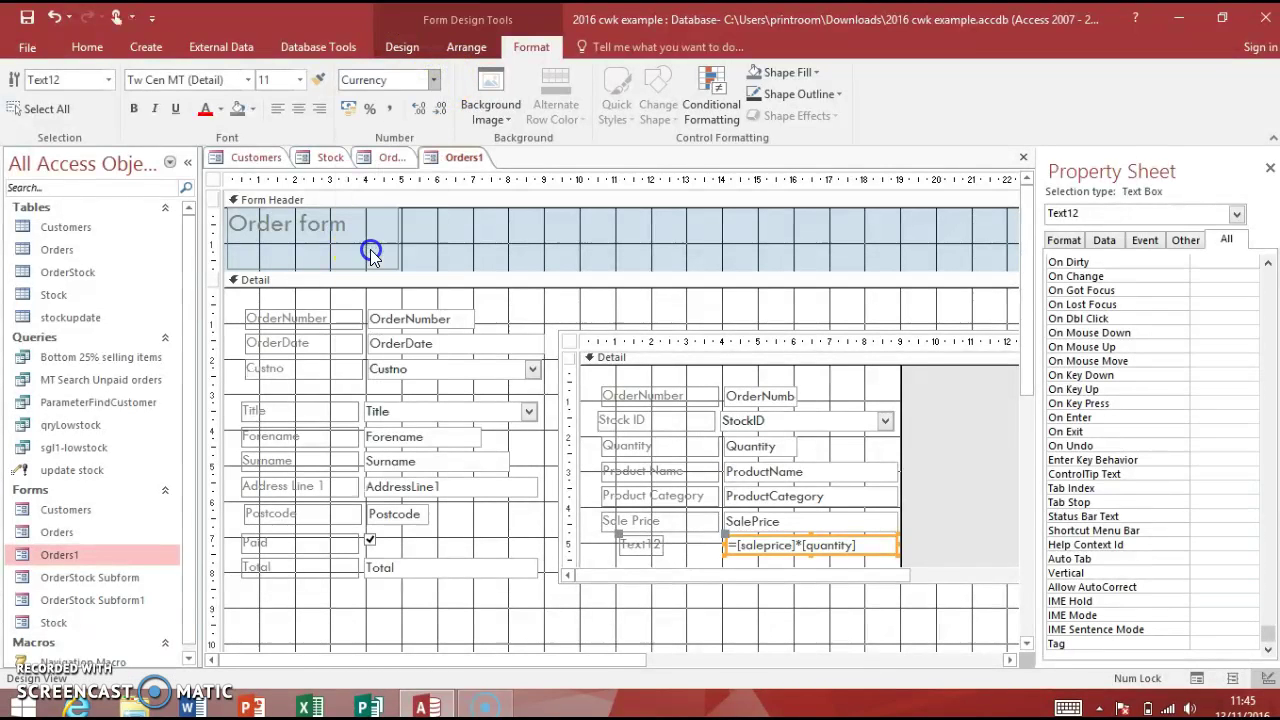
# - Change the label of the calculated text box to Total and display the order form in Form View
pyautogui.click(638, 545)
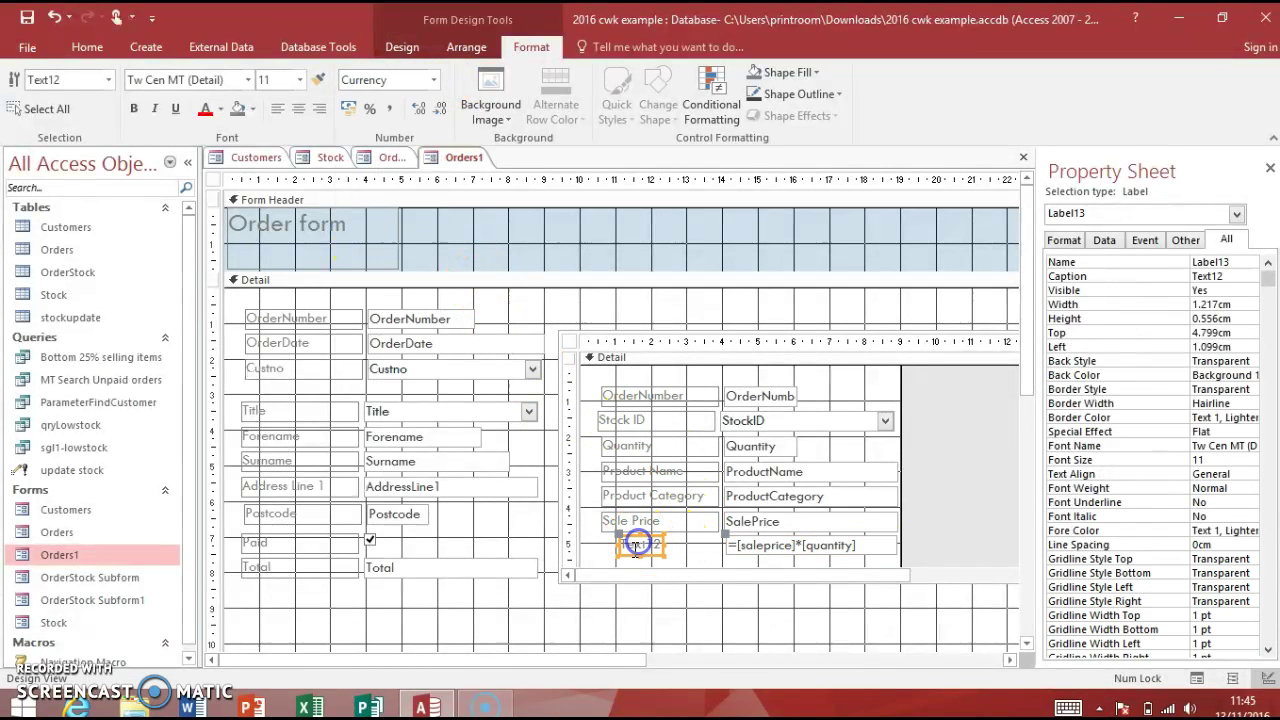
pyautogui.click(632, 546)
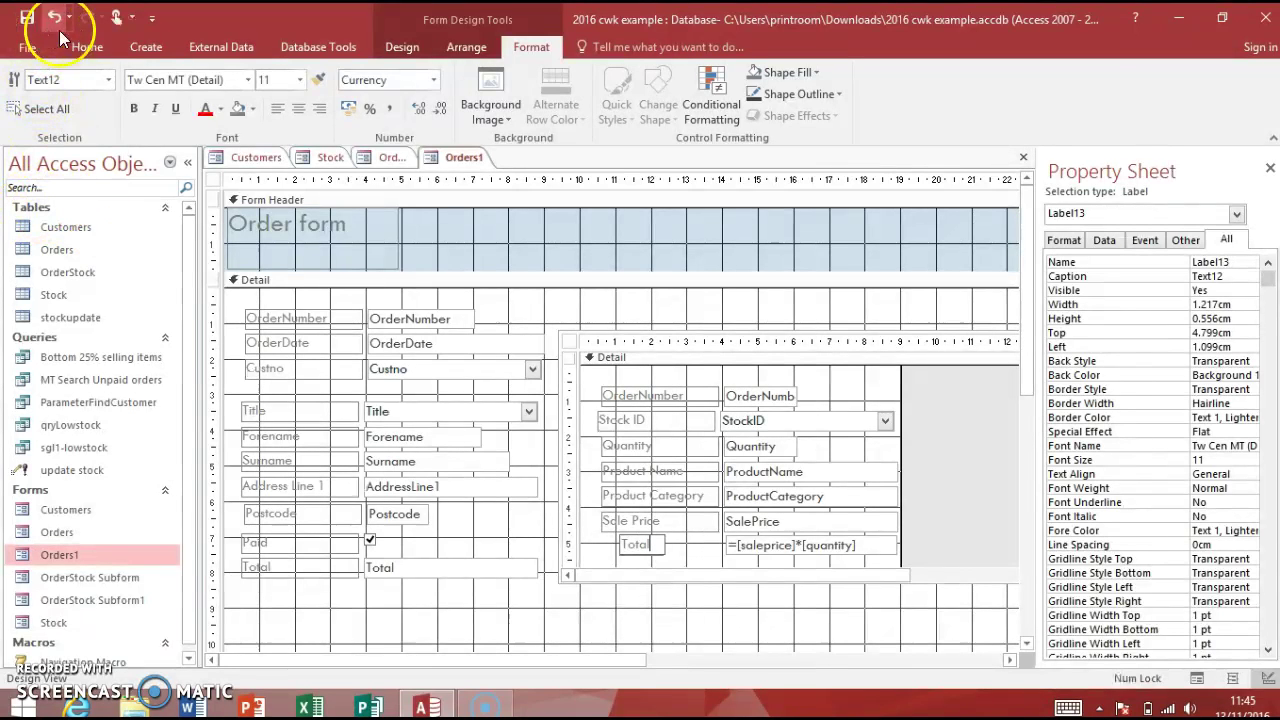
pyautogui.click(404, 48)
pyautogui.click(24, 78)
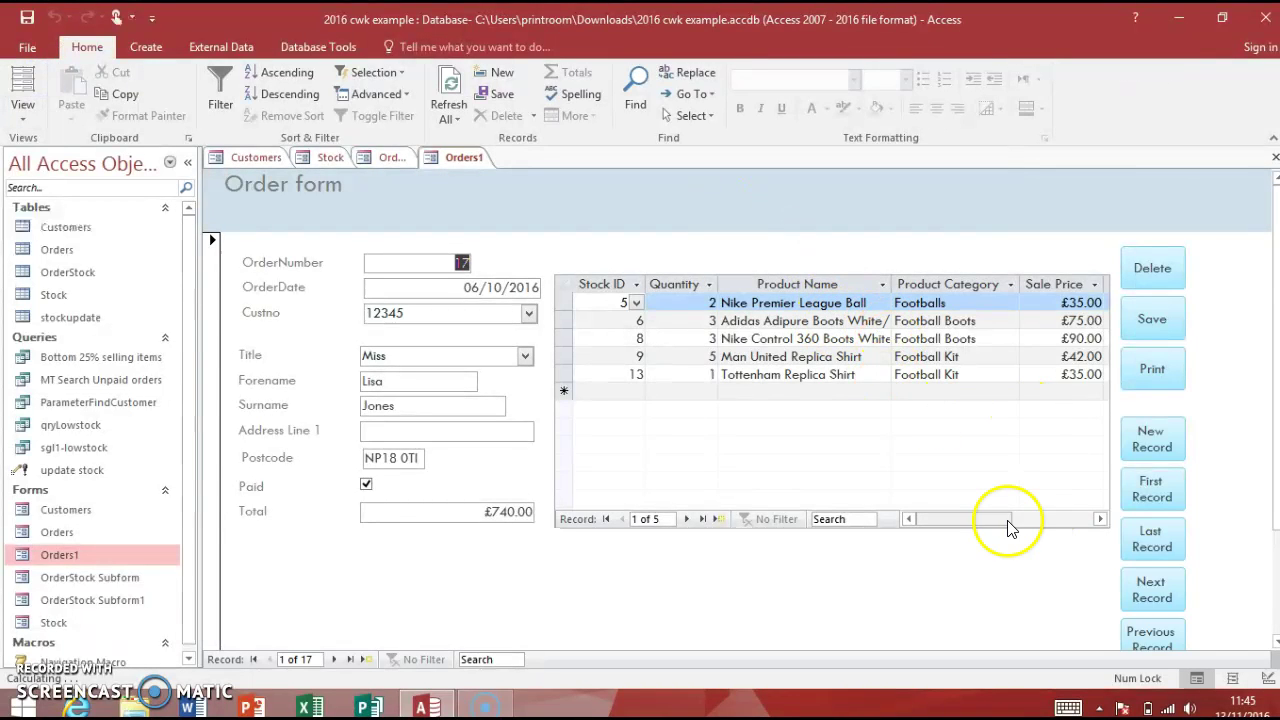
# - Check the new Total column for the order lines in the subform
pyautogui.click(1017, 521)
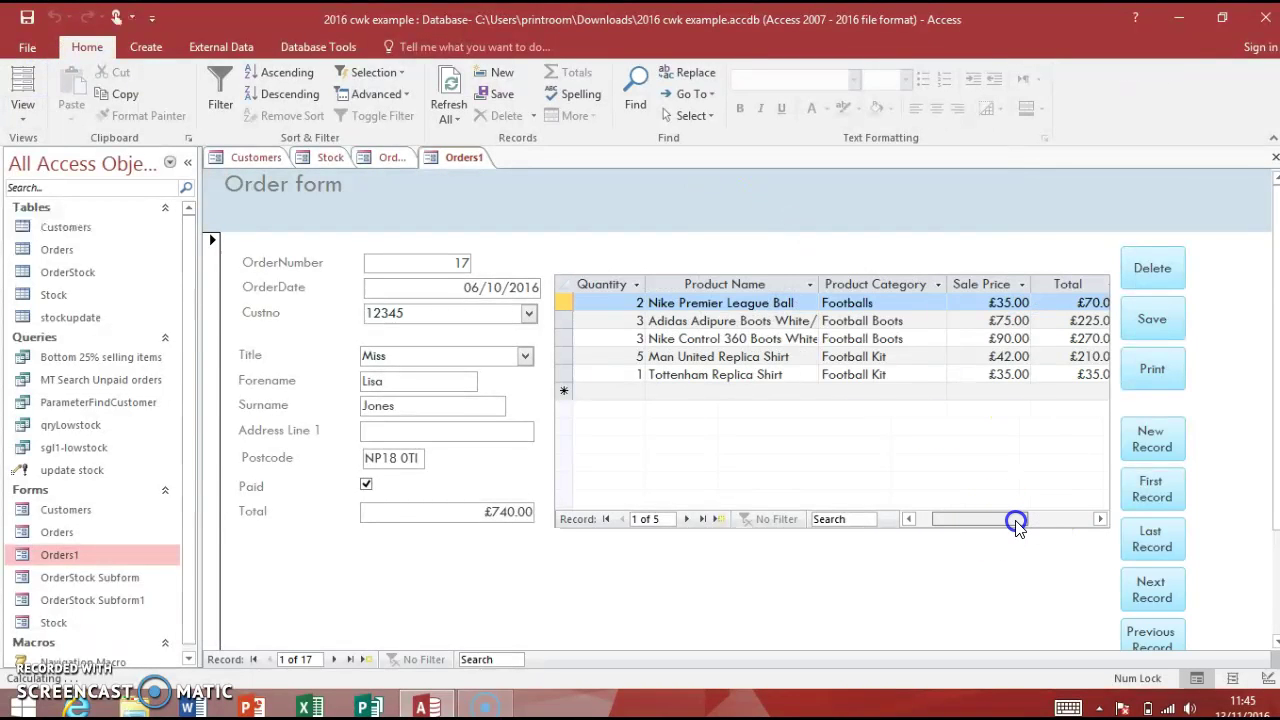
pyautogui.moveTo(1016, 522); pyautogui.dragTo(1040, 522)
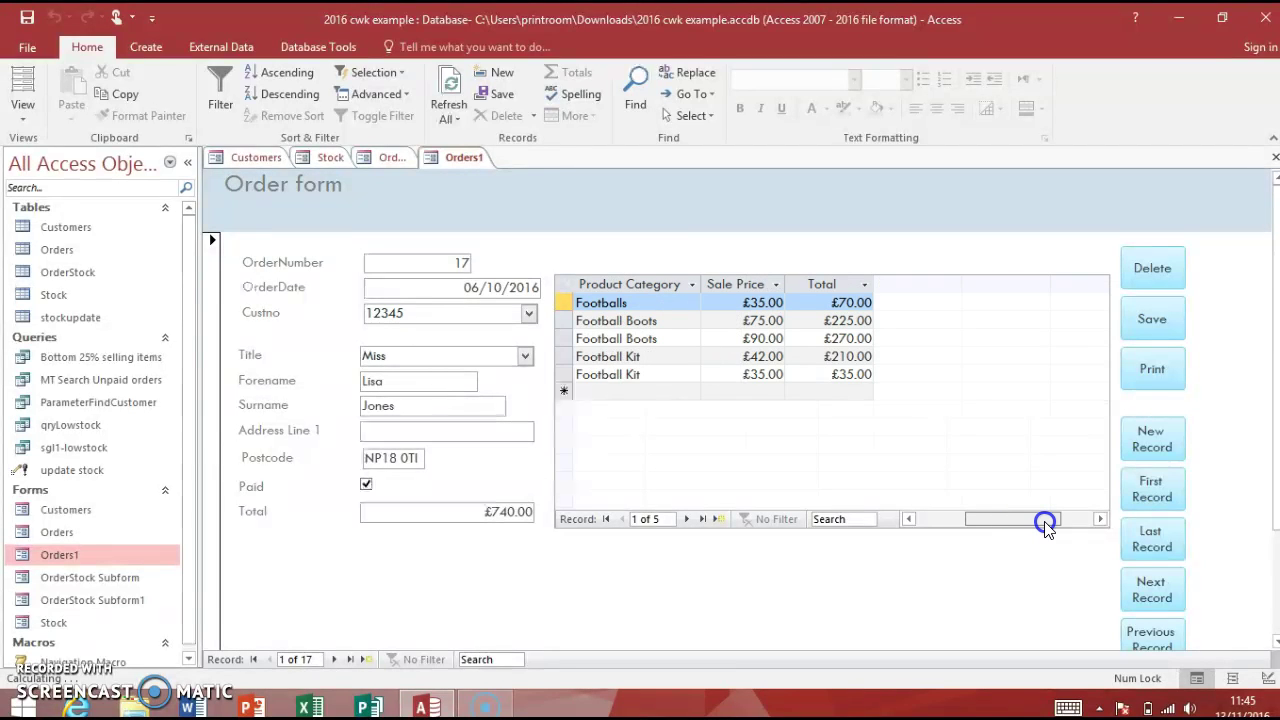
pyautogui.moveTo(1045, 527); pyautogui.dragTo(938, 523)
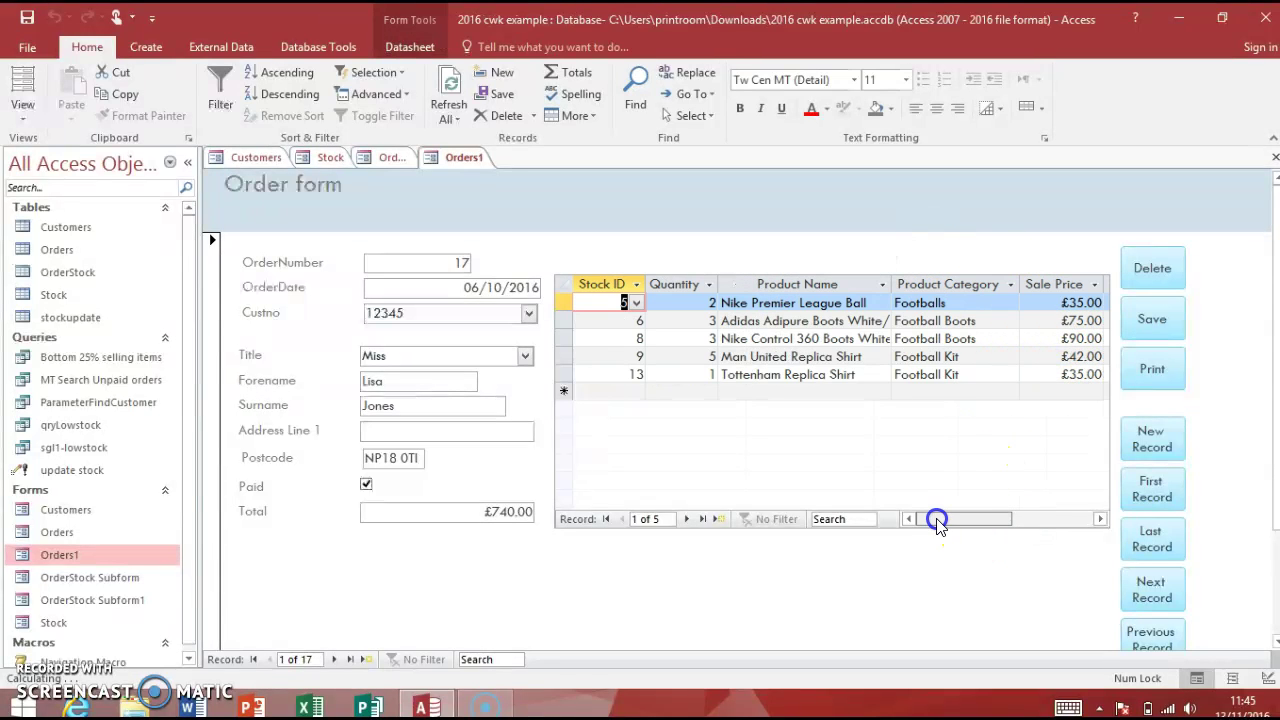
# - Show the order form in Design View and examine the subform's fields, calculated Total text box and Form Footer
pyautogui.rightClick(786, 451)
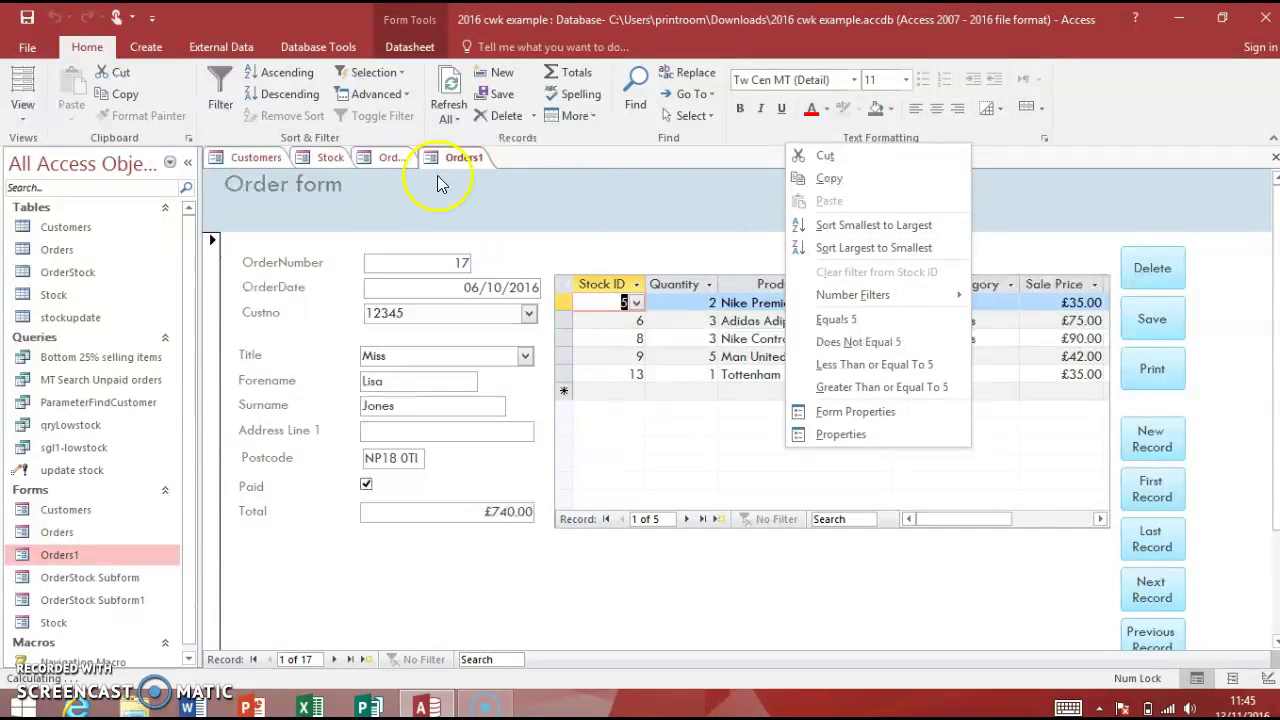
pyautogui.rightClick(620, 189)
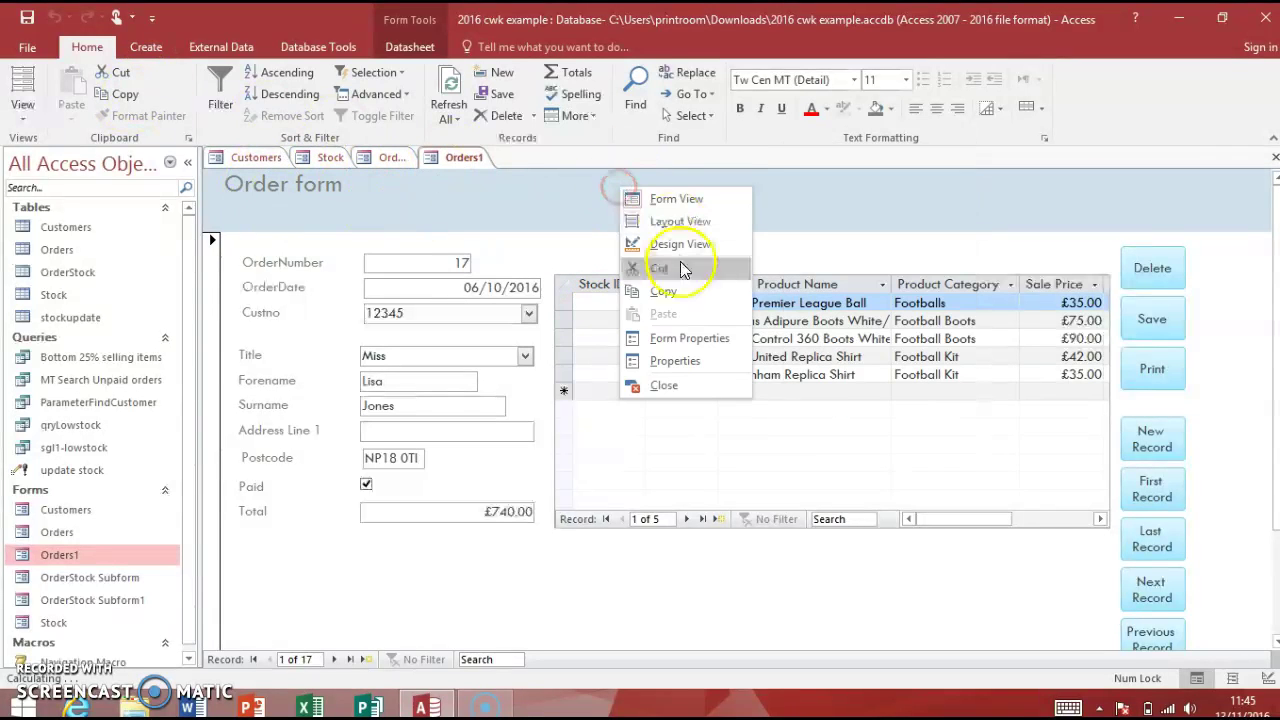
pyautogui.click(683, 250)
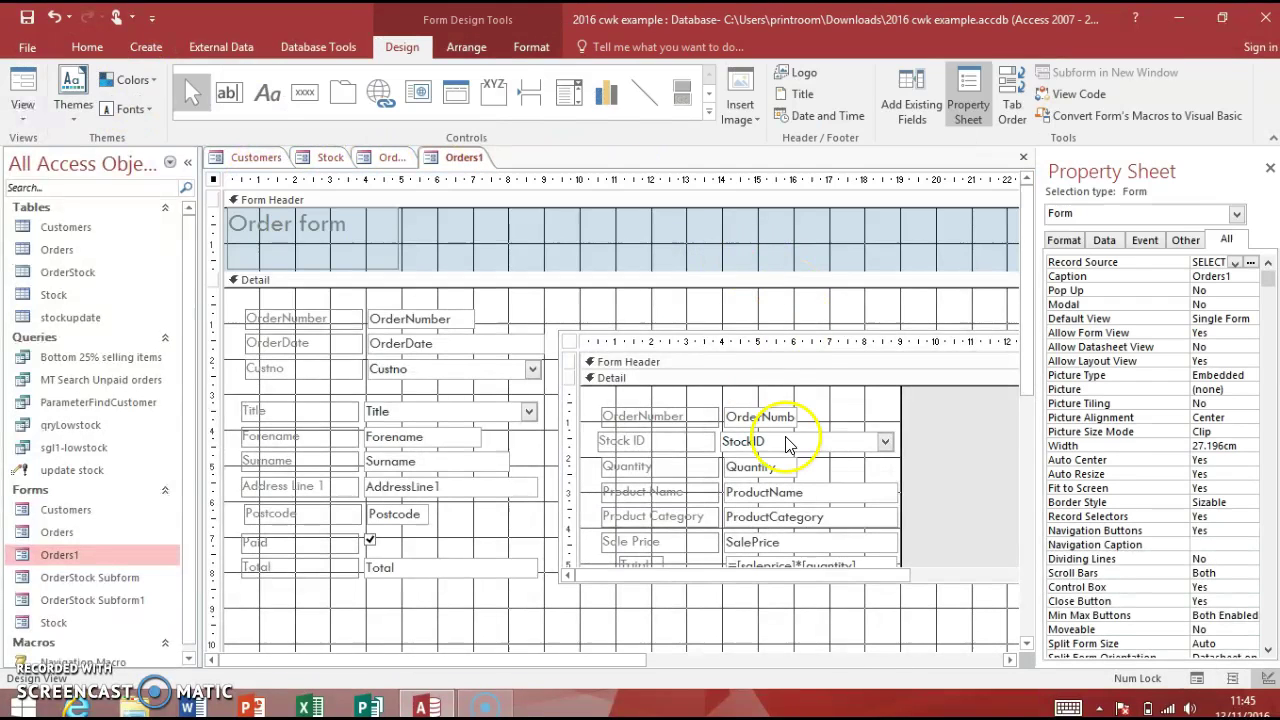
pyautogui.scroll(-1, 1034, 470)
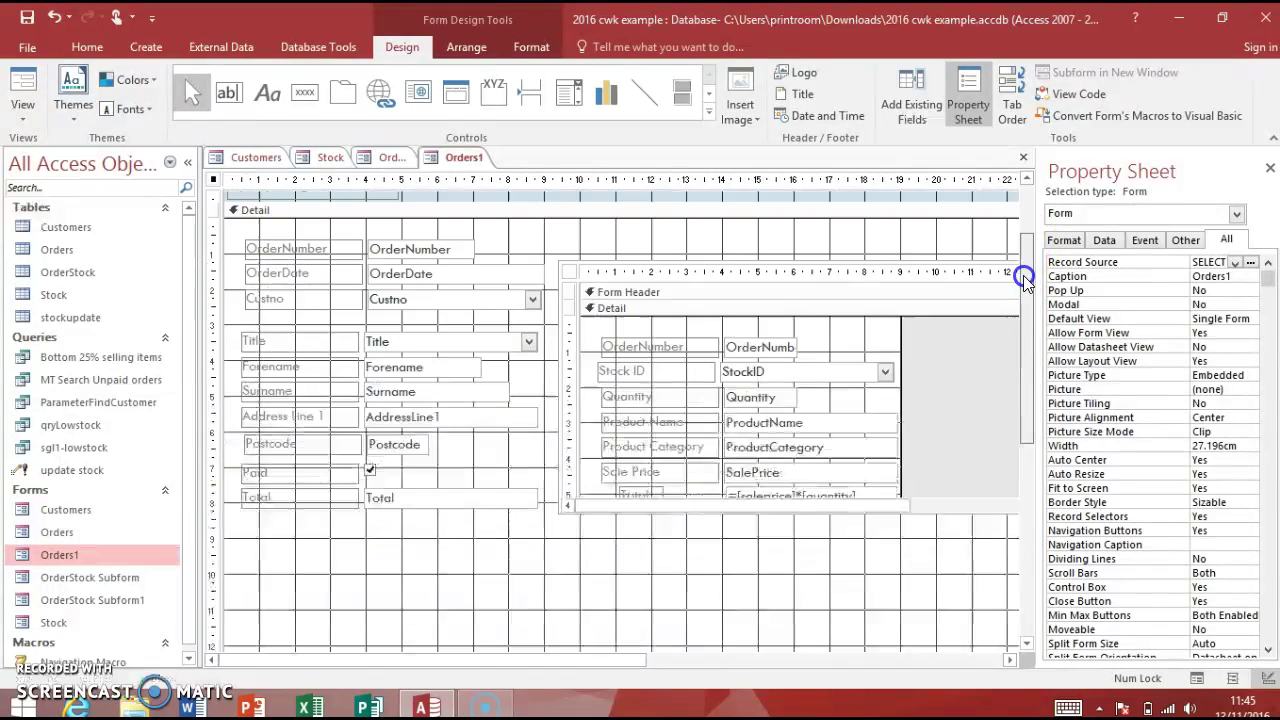
pyautogui.moveTo(1027, 251); pyautogui.dragTo(1023, 275)
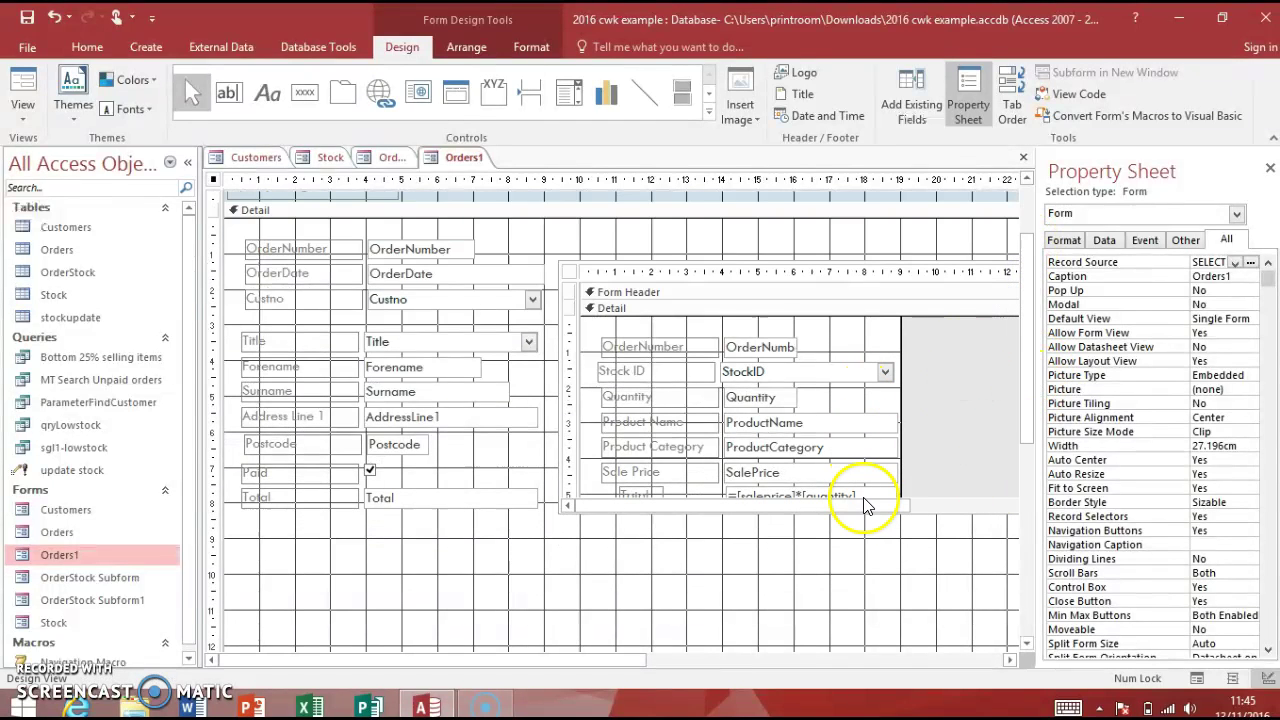
pyautogui.click(868, 483)
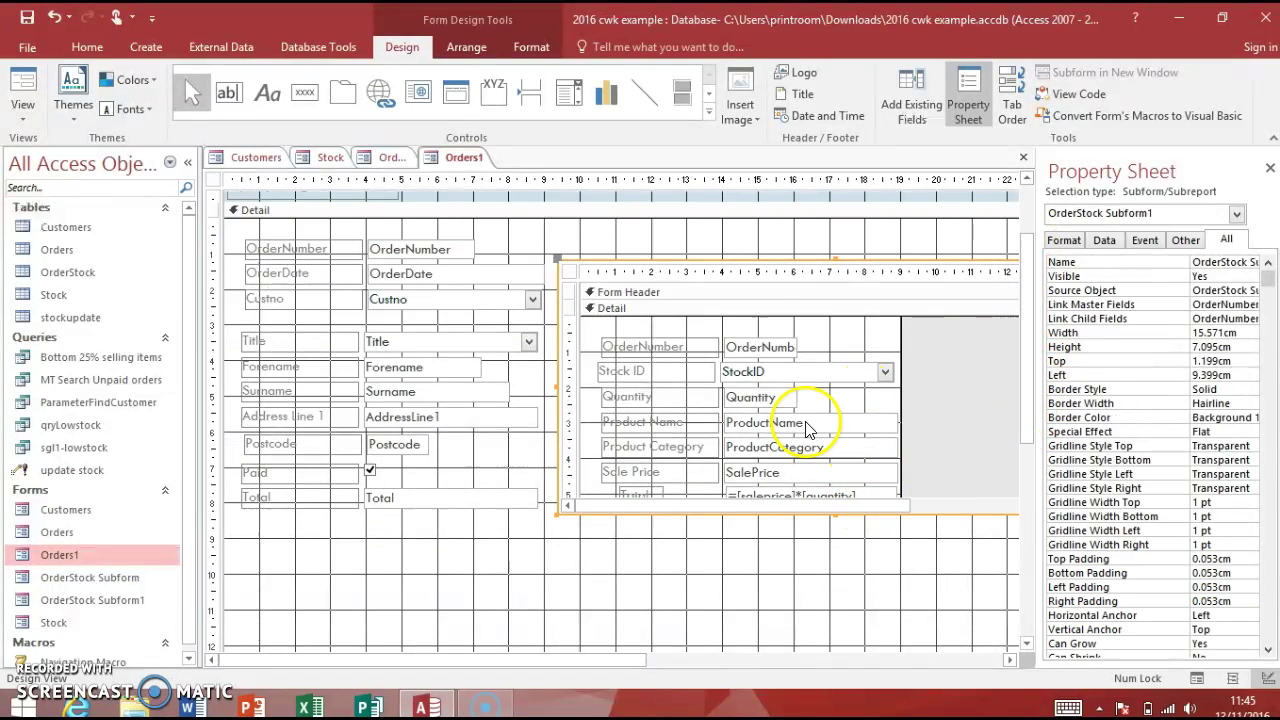
pyautogui.click(737, 272)
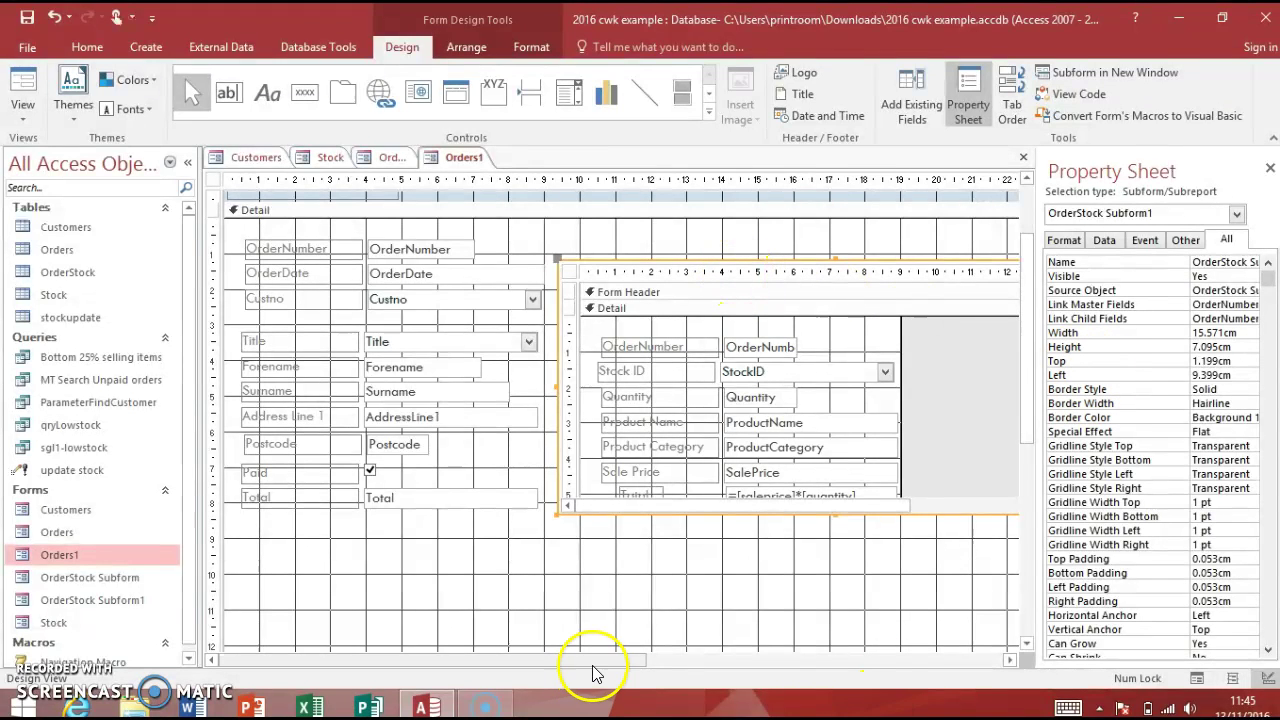
pyautogui.moveTo(595, 660); pyautogui.dragTo(679, 657)
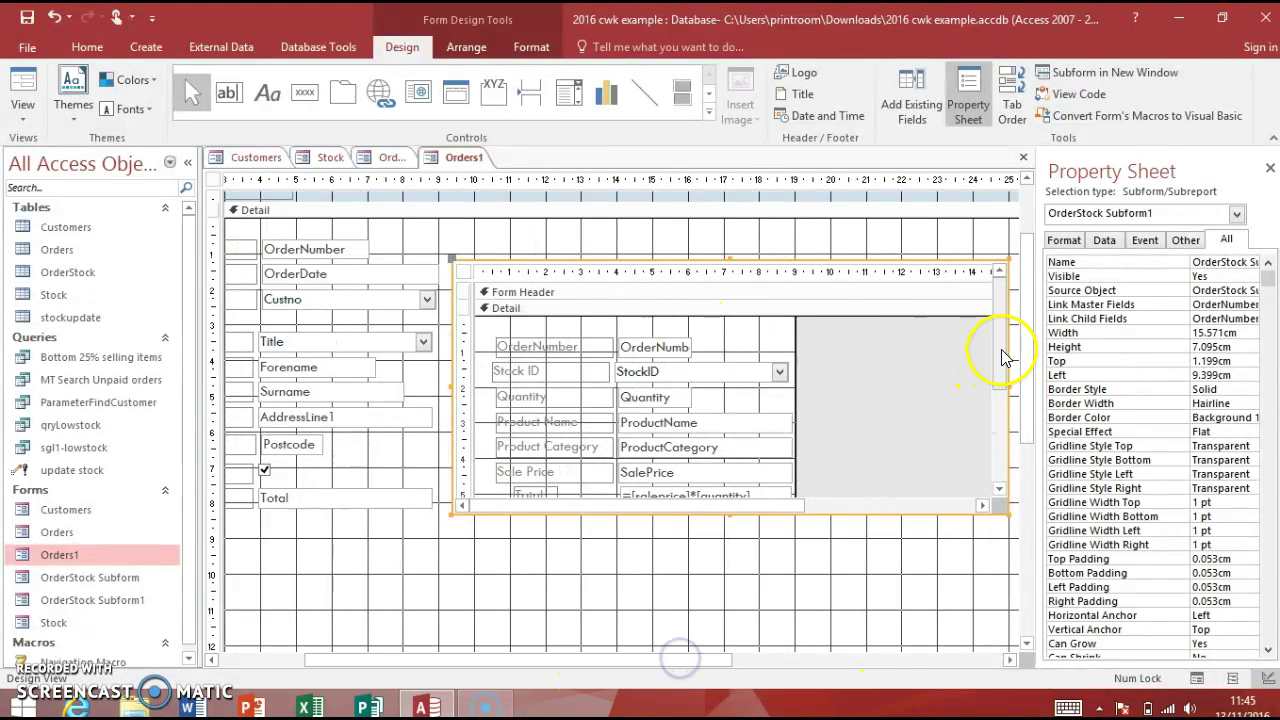
pyautogui.moveTo(1003, 358); pyautogui.dragTo(993, 394)
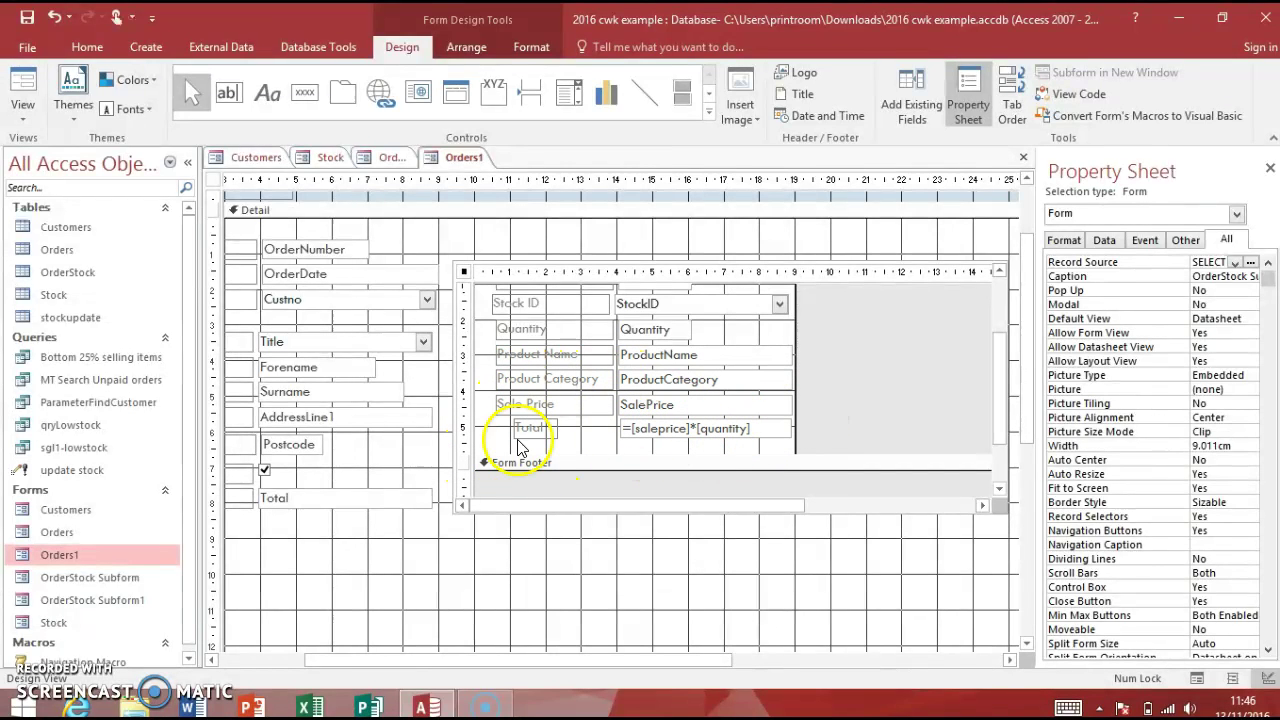
# - Display the order form in Form View and compare it with the Order Total on the existing Orders form
pyautogui.click(20, 80)
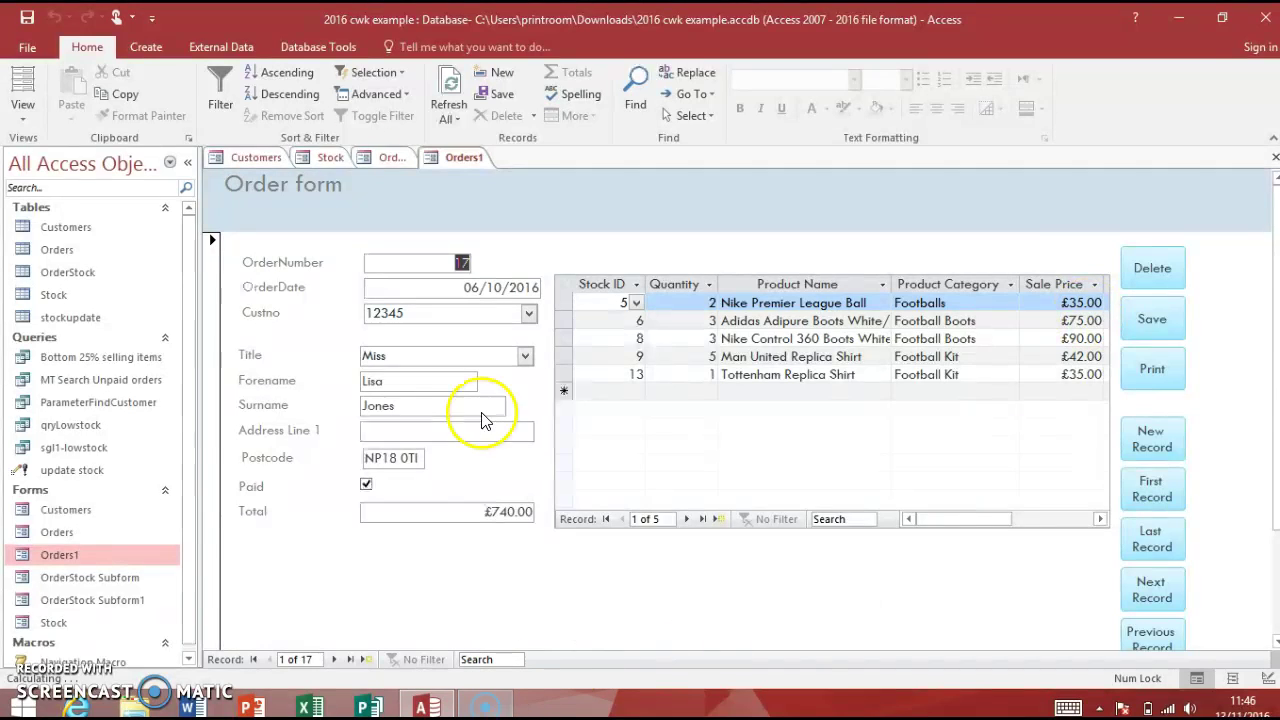
pyautogui.click(389, 158)
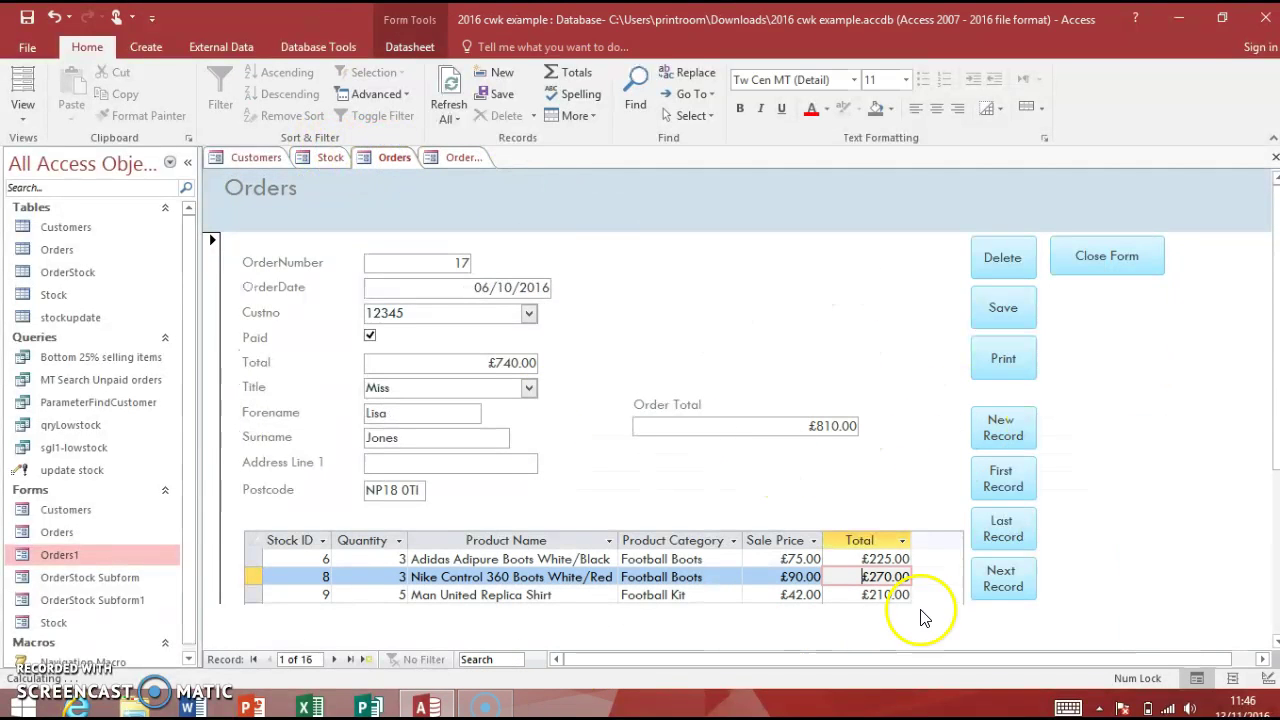
pyautogui.click(451, 159)
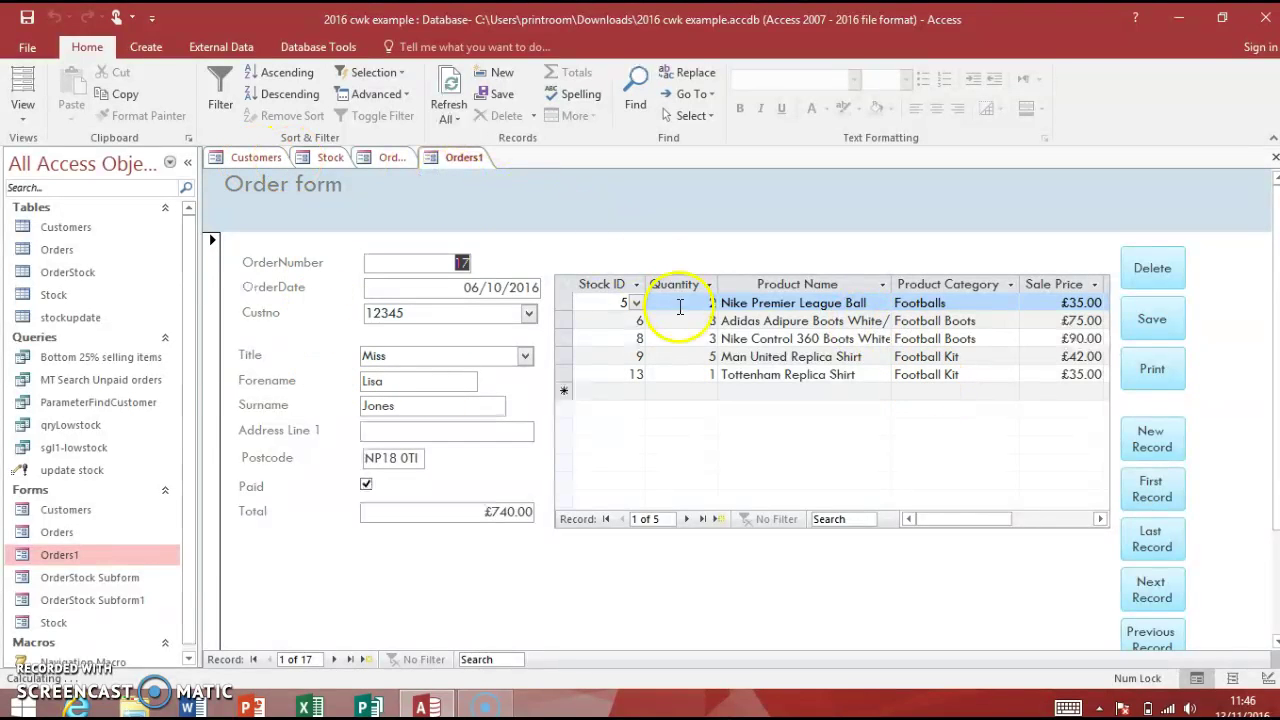
# - In Design View, hide the properties, open the subform's Form Footer to about 1.3 cm high and extend its Detail section slightly
pyautogui.rightClick(778, 256)
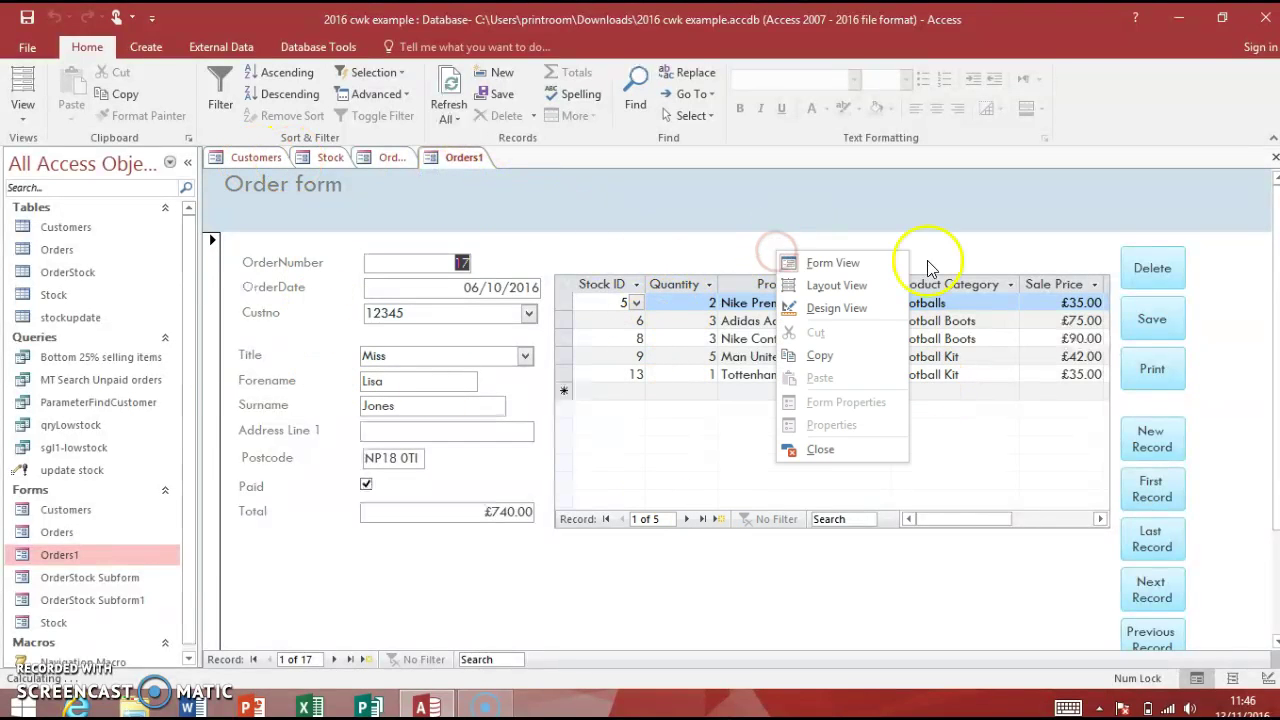
pyautogui.click(812, 305)
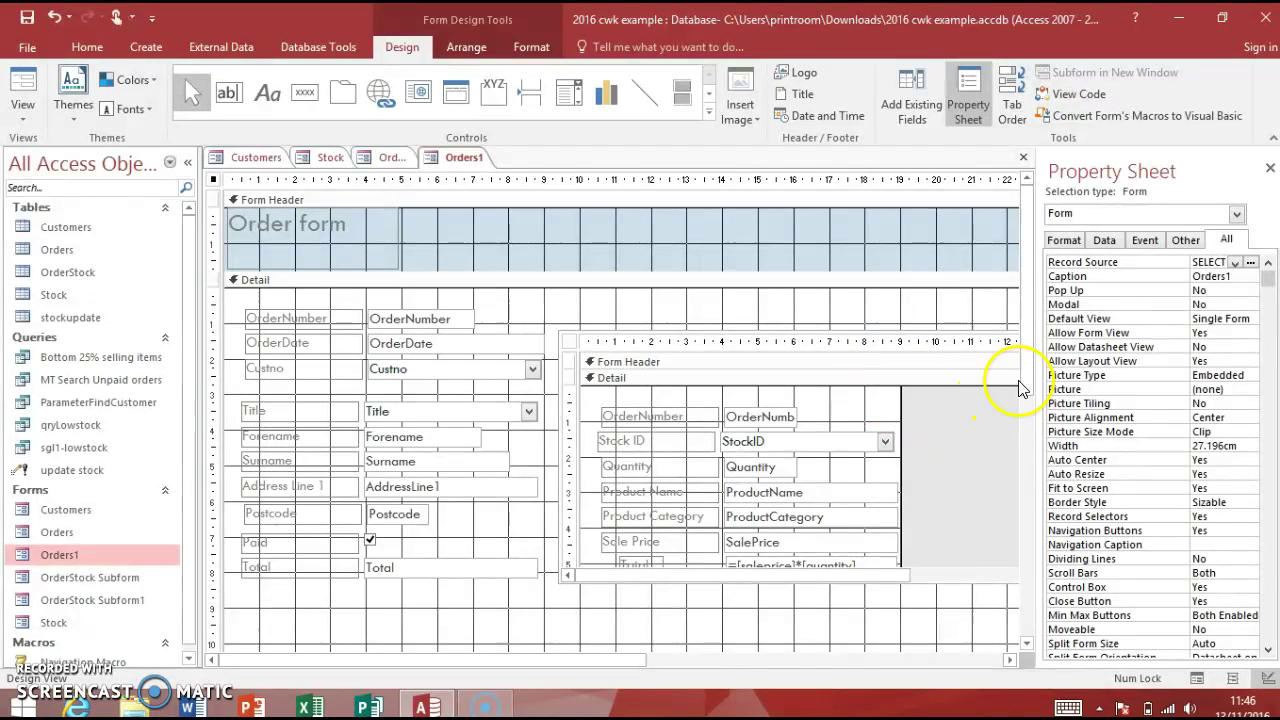
pyautogui.click(1268, 169)
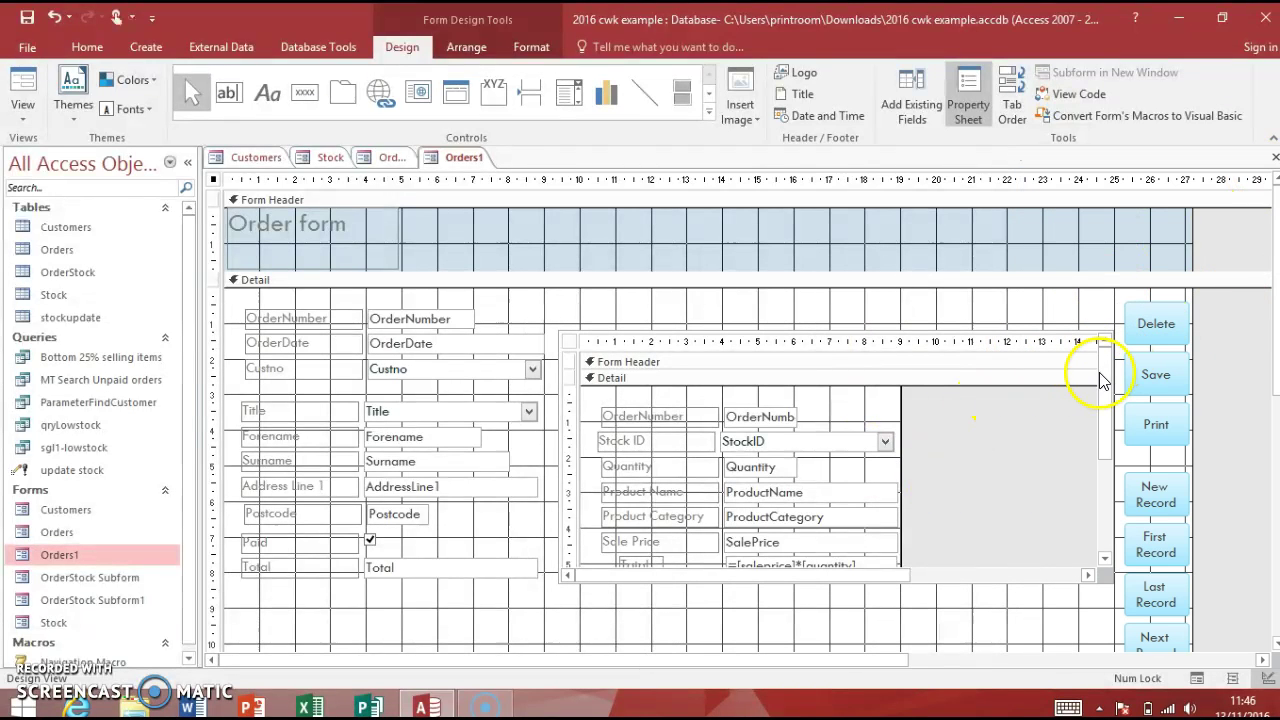
pyautogui.moveTo(1100, 380); pyautogui.dragTo(1104, 471)
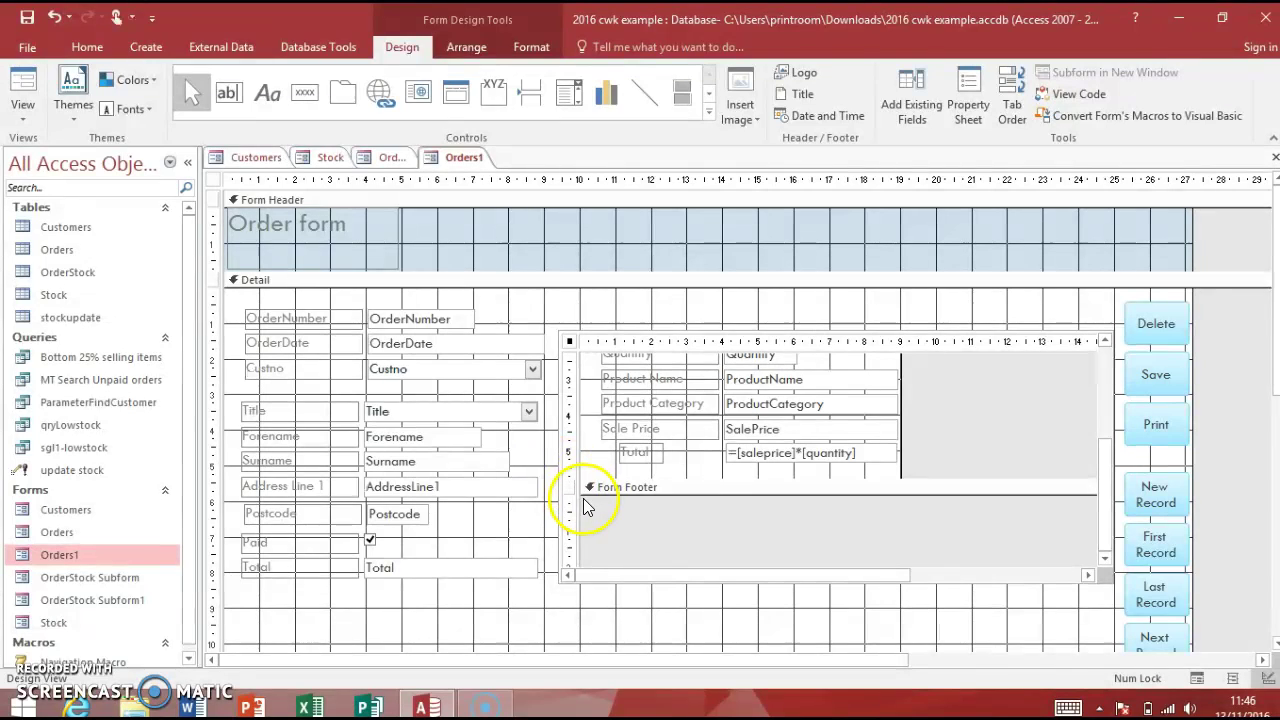
pyautogui.moveTo(587, 498); pyautogui.dragTo(589, 540)
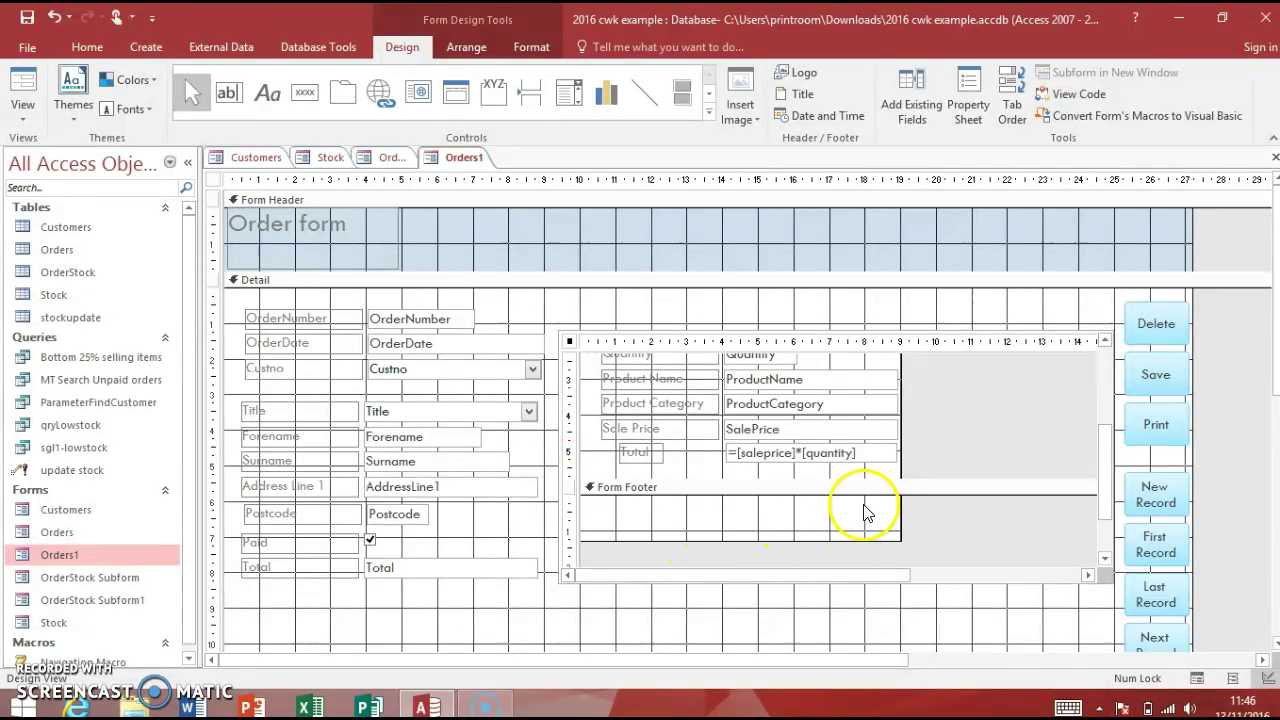
pyautogui.moveTo(774, 476); pyautogui.dragTo(680, 500)
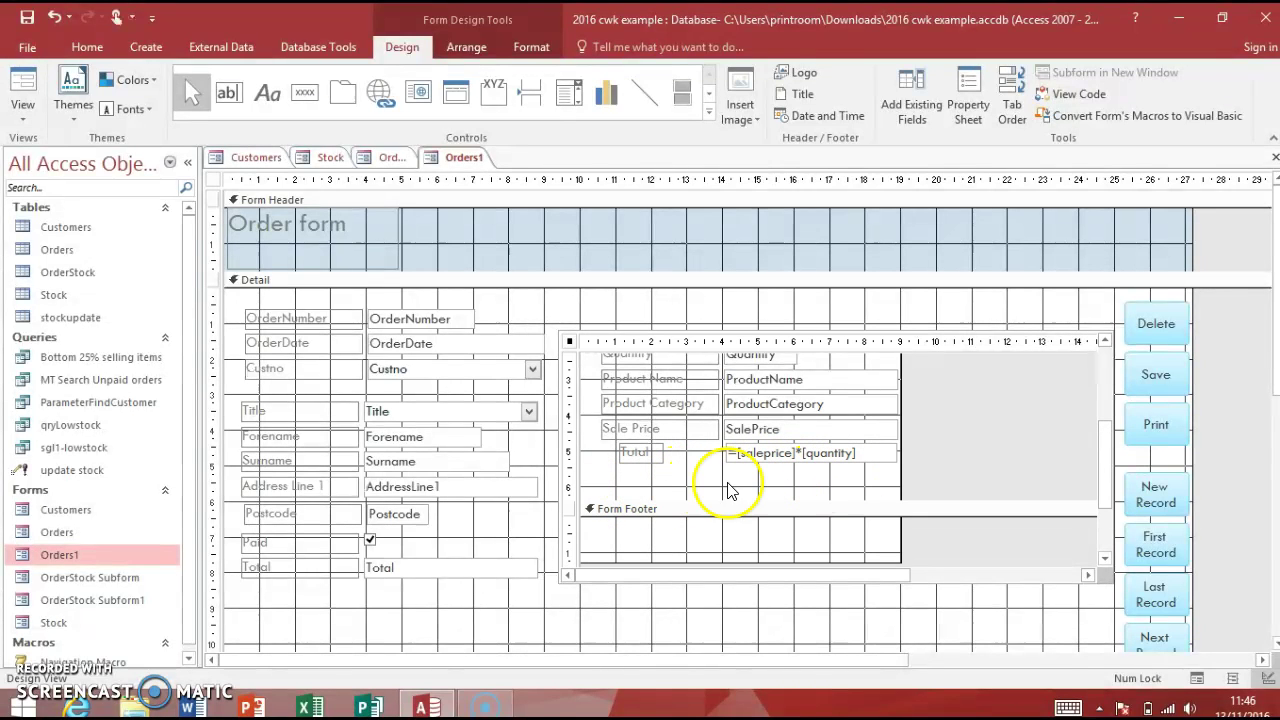
pyautogui.click(616, 546)
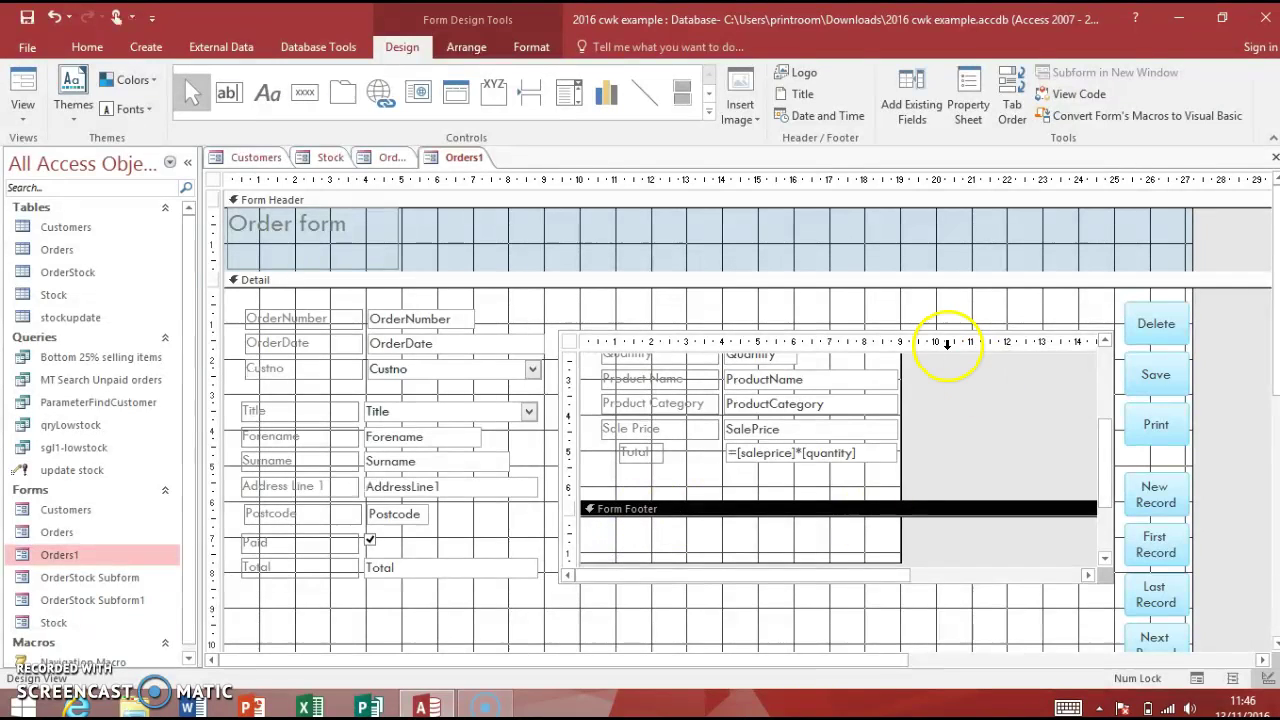
# - Select the [saleprice]*[quantity] part of the expression in the subform's calculated Total text box
pyautogui.click(731, 452)
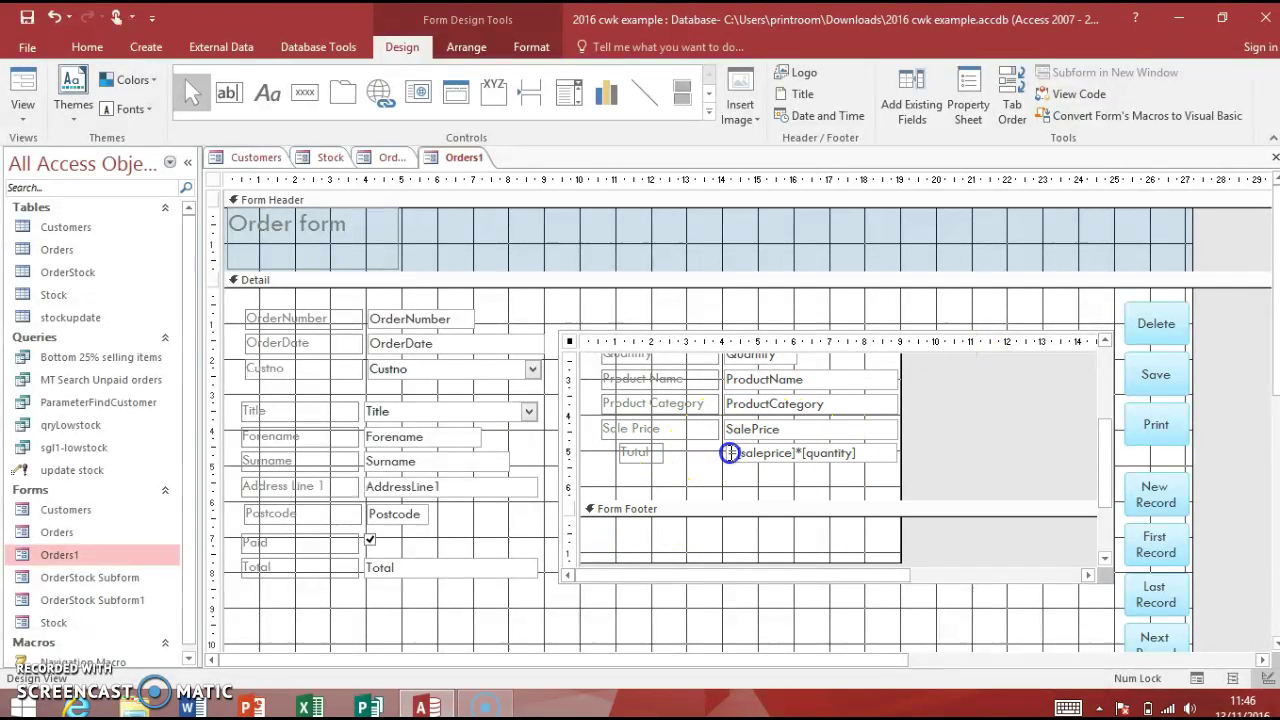
pyautogui.click(855, 452)
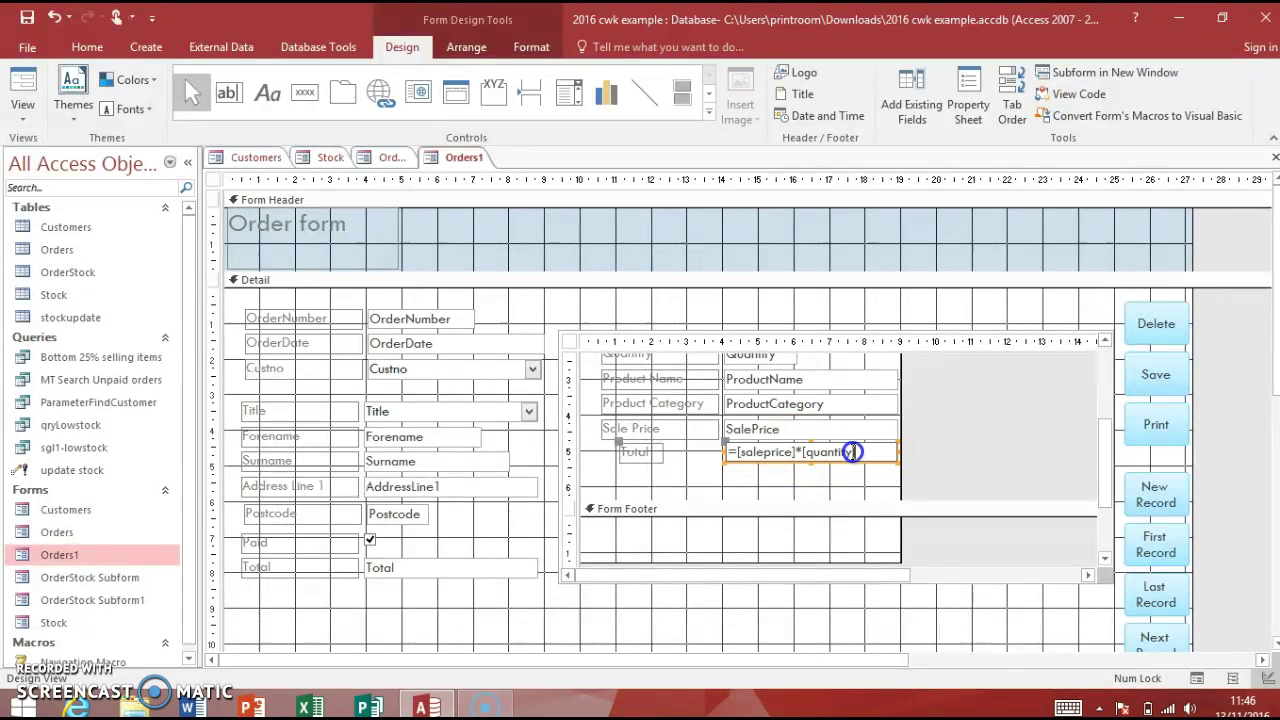
pyautogui.click(857, 452)
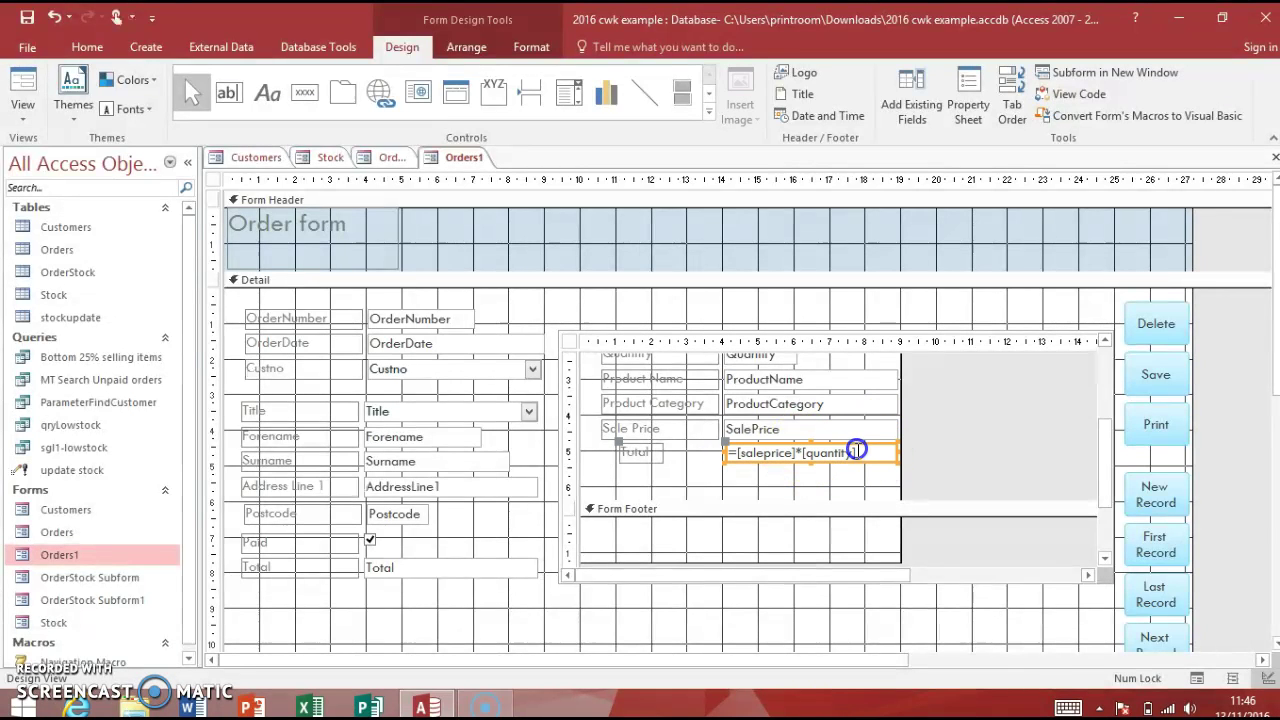
pyautogui.doubleClick(815, 451)
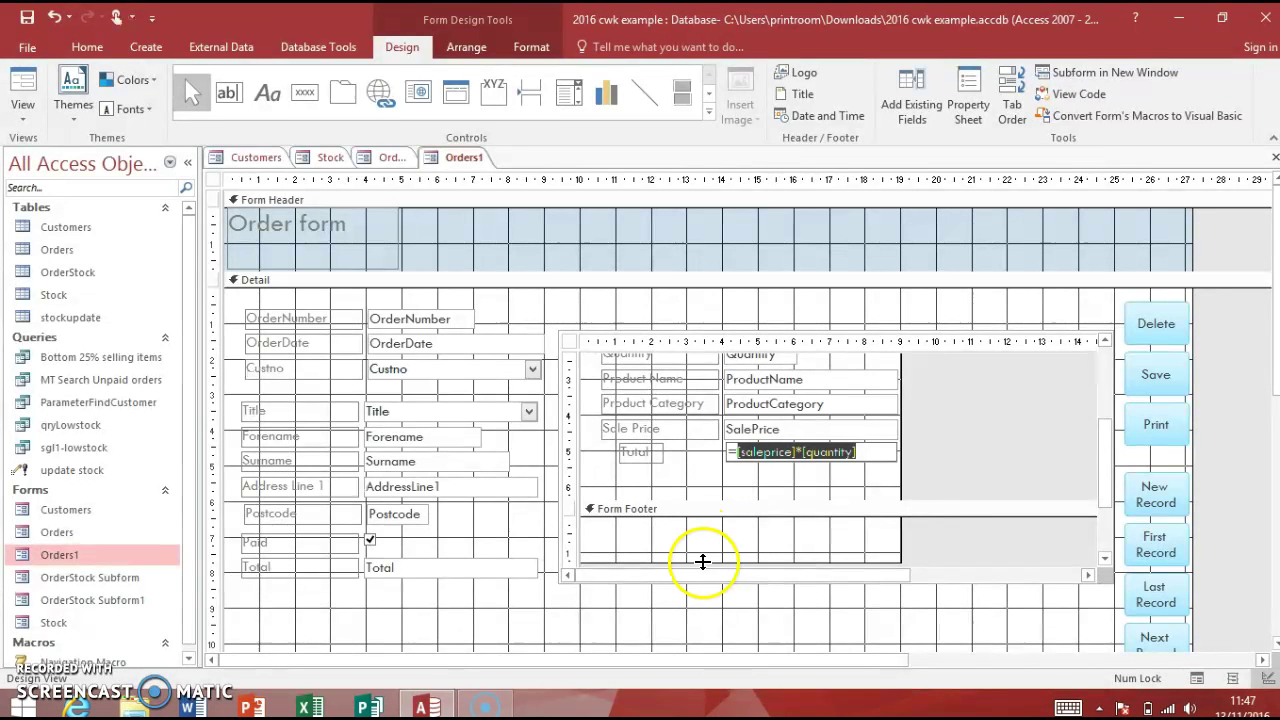
# - Add a text box about 6.2 cm wide in the subform's Form Footer with the expression =Sum([saleprice]*[quantity])
pyautogui.click(749, 545)
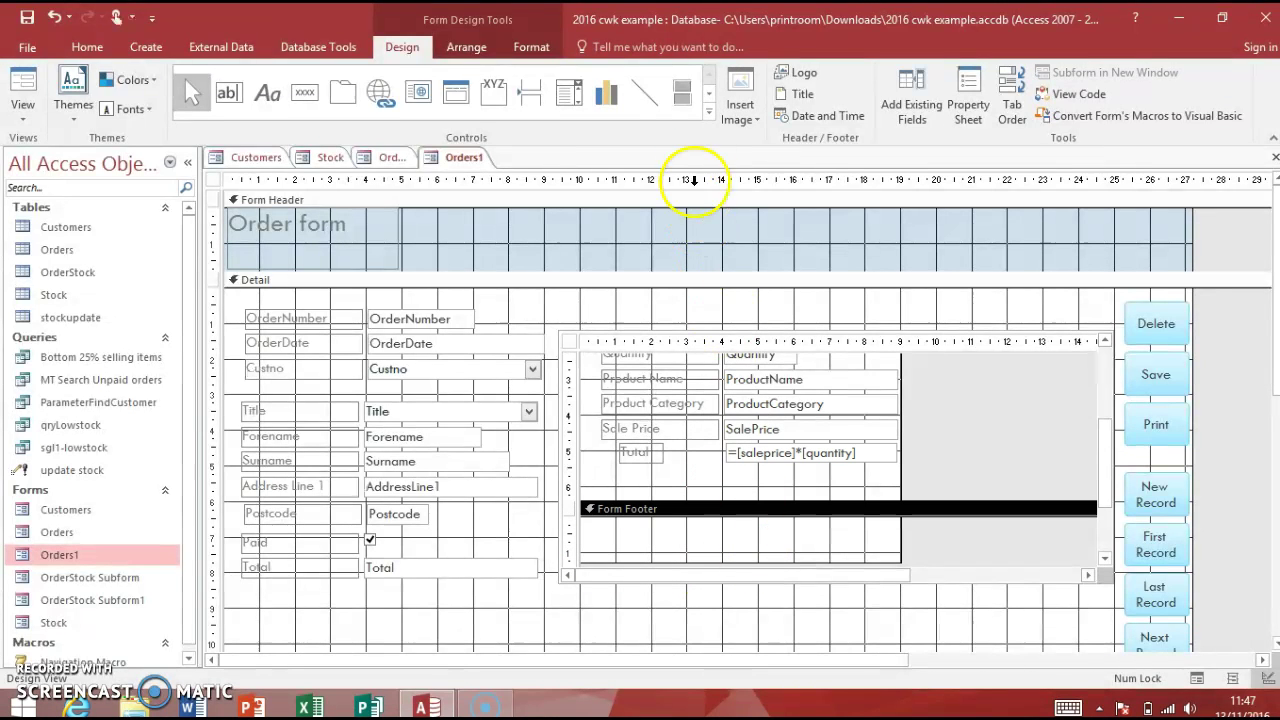
pyautogui.click(221, 103)
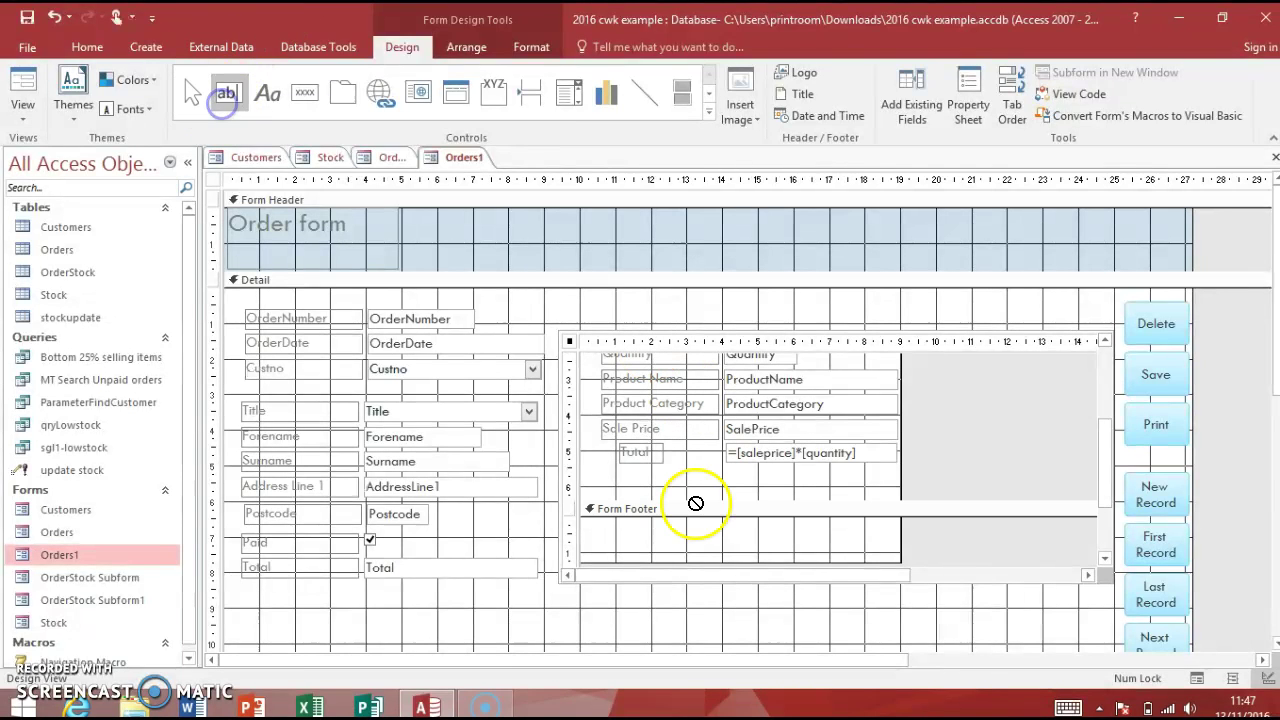
pyautogui.moveTo(633, 528); pyautogui.dragTo(855, 561)
pyautogui.click(749, 551)
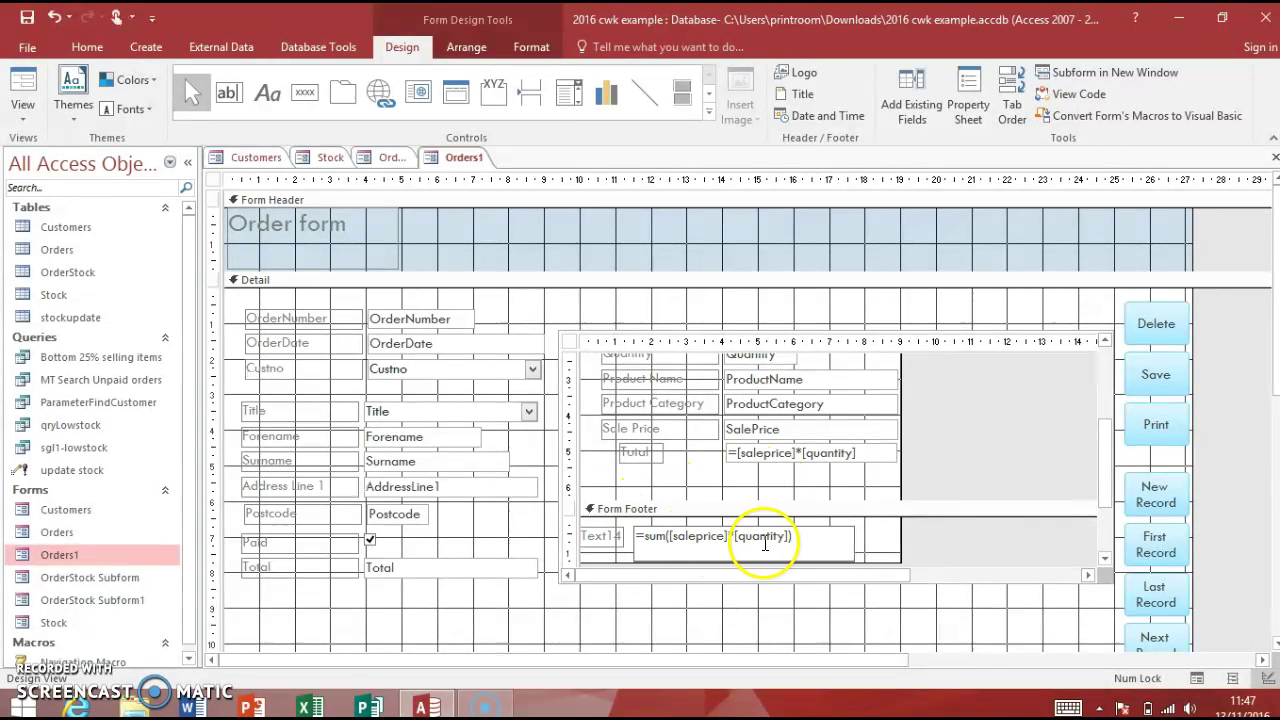
pyautogui.click(857, 608)
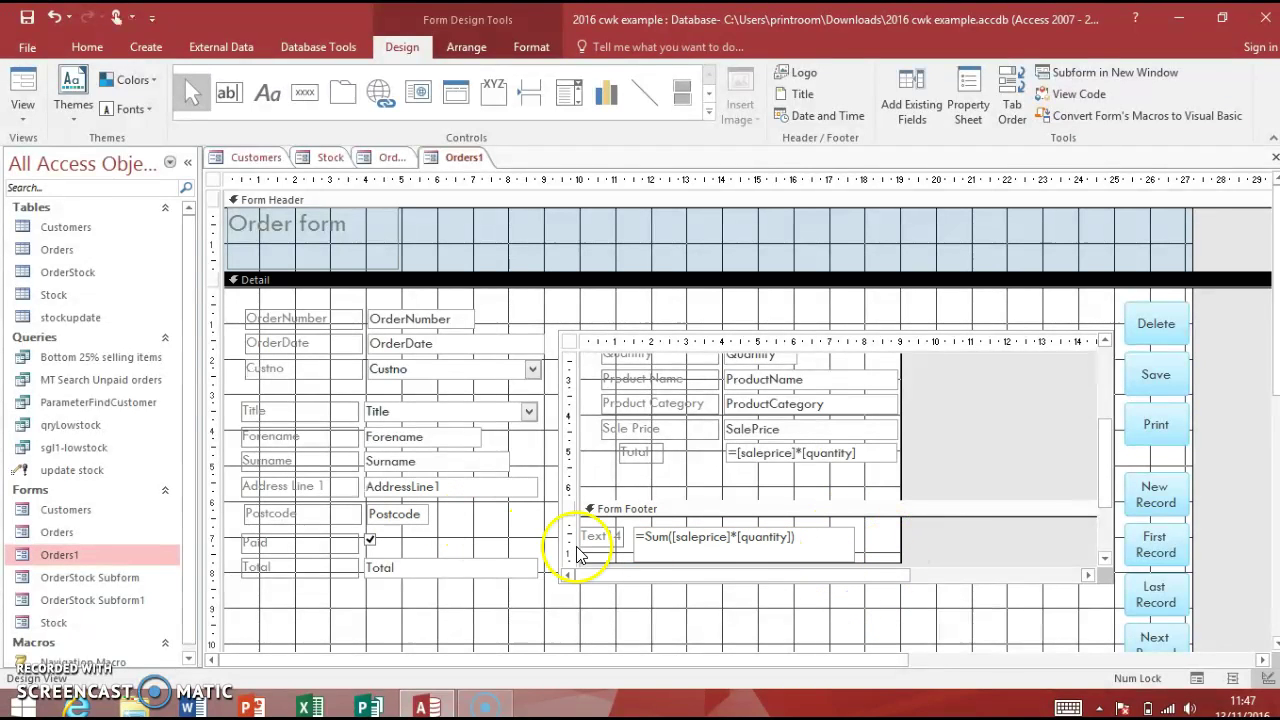
# - Select the footer's sum text box, save the form and display it in Form View
pyautogui.click(675, 541)
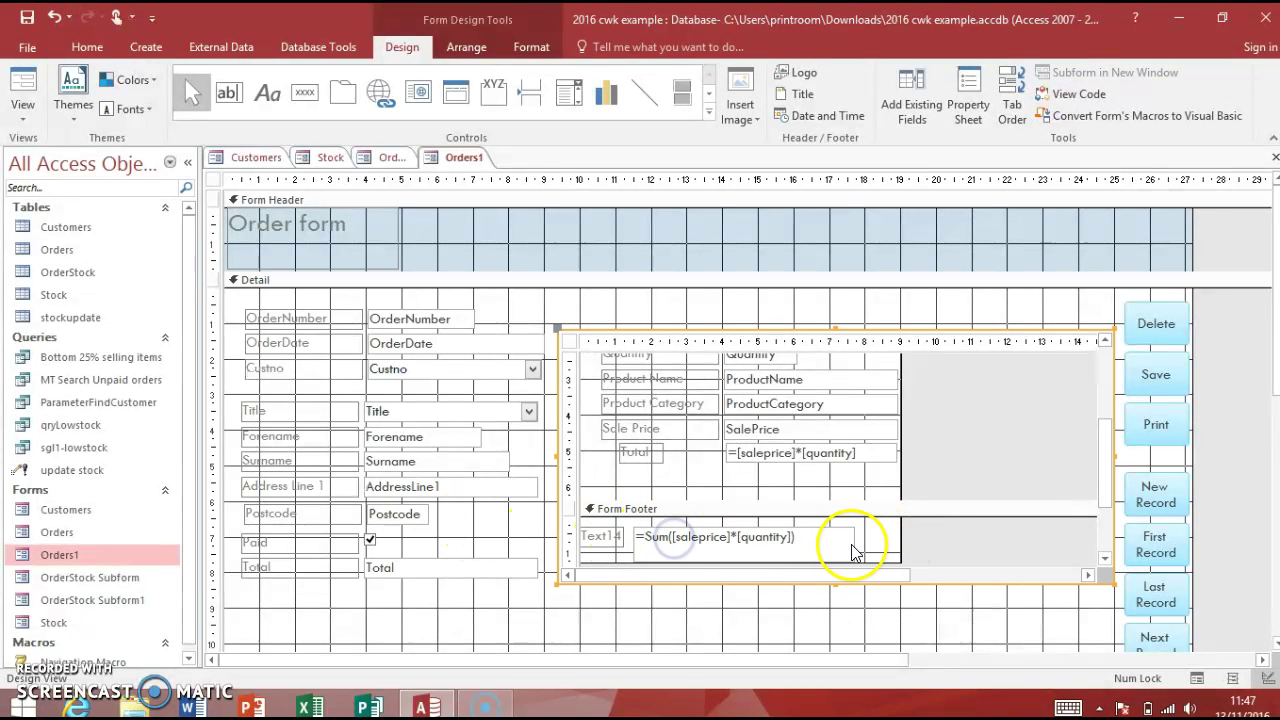
pyautogui.click(817, 552)
pyautogui.click(29, 18)
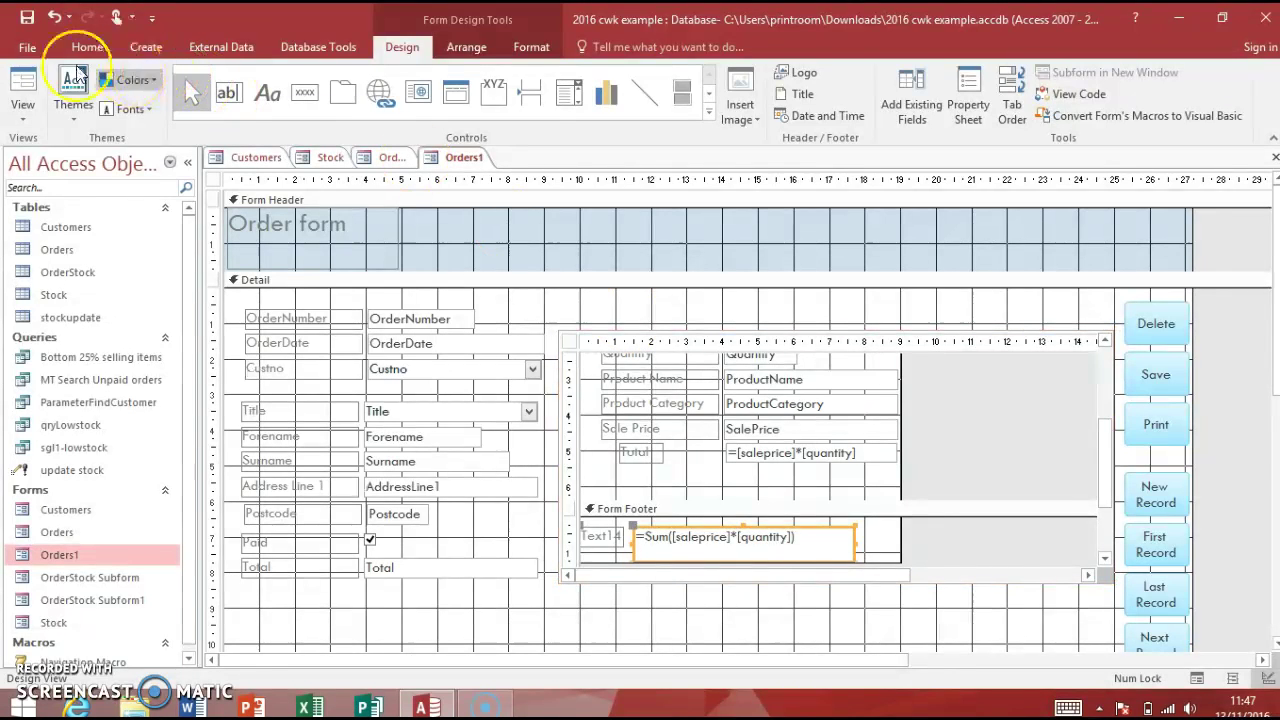
pyautogui.click(36, 19)
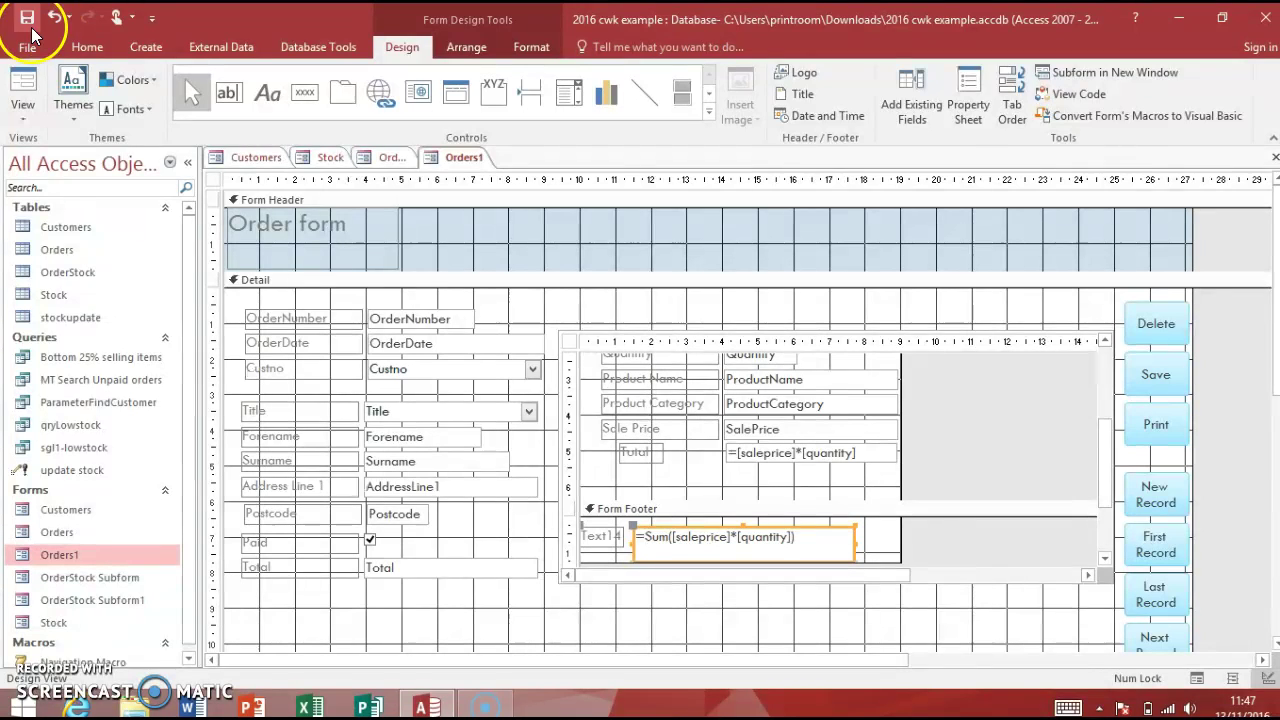
pyautogui.click(23, 78)
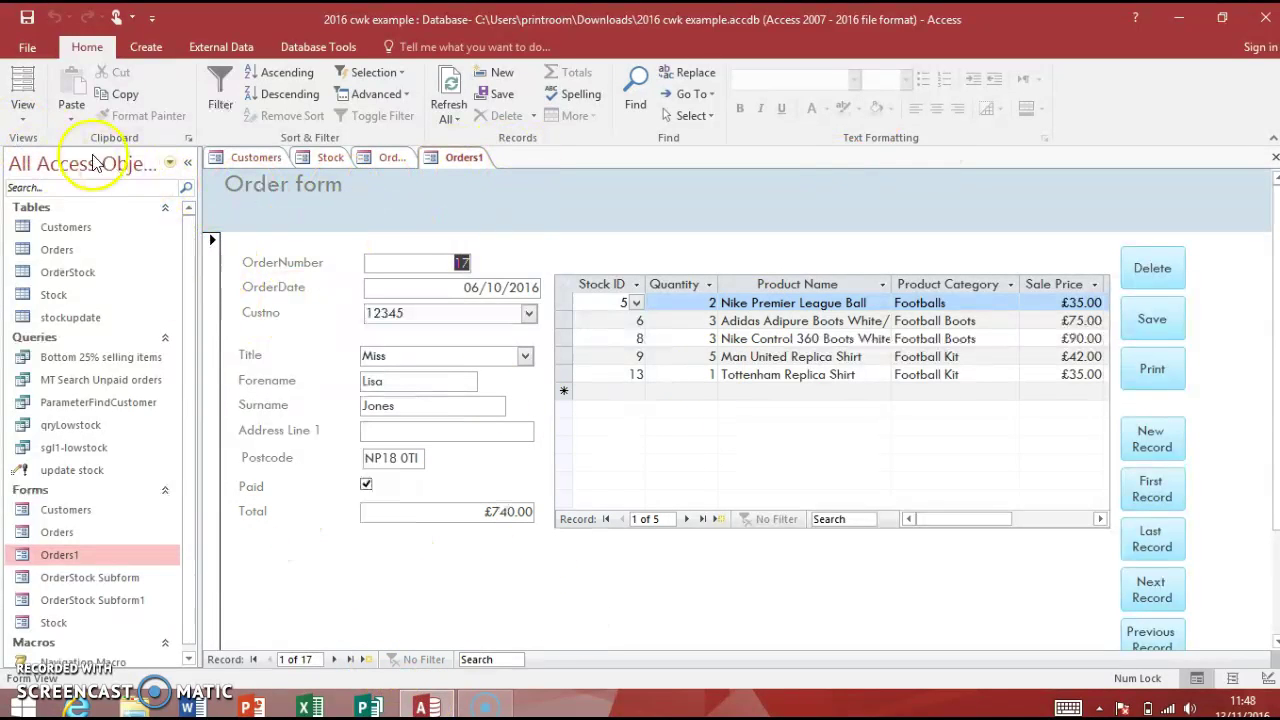
# - Return to Design View and add a text box about 12 cm wide and 1 cm high beneath Total on the main form
pyautogui.click(18, 118)
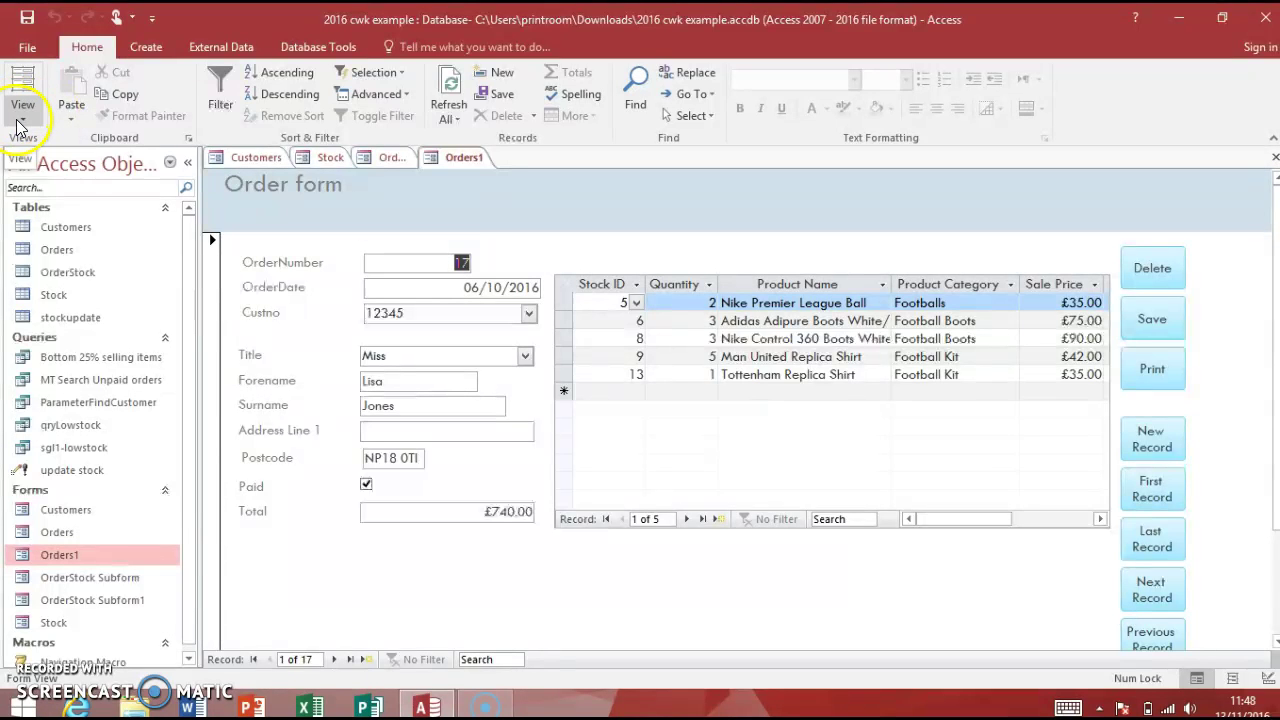
pyautogui.click(50, 245)
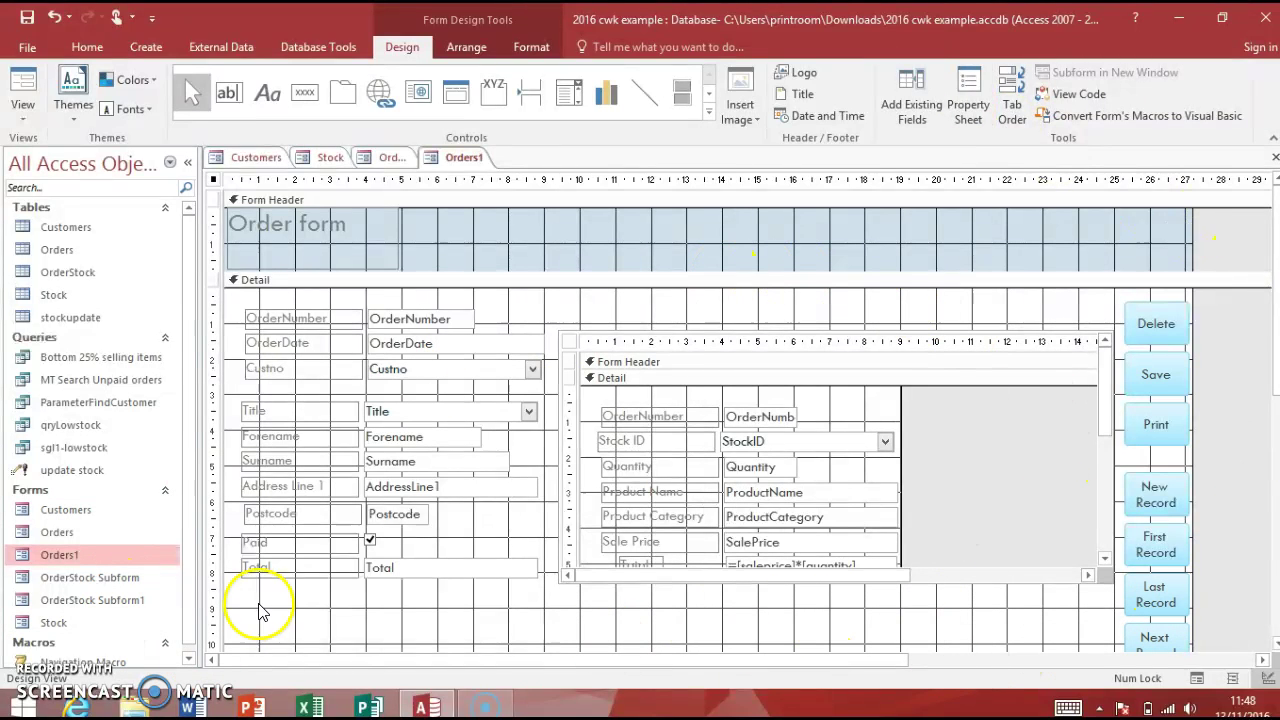
pyautogui.click(228, 92)
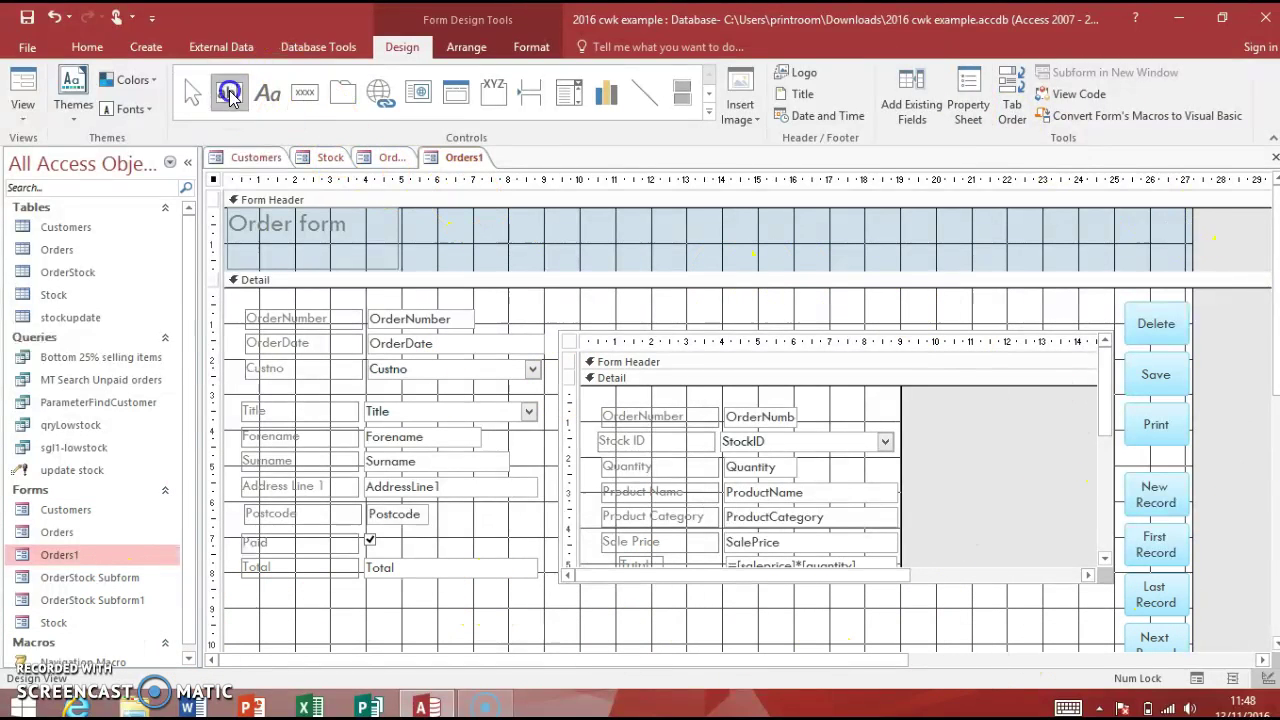
pyautogui.moveTo(280, 597)
pyautogui.mouseDown()
pyautogui.moveTo(312, 633)
pyautogui.moveTo(712, 627)
pyautogui.mouseUp()
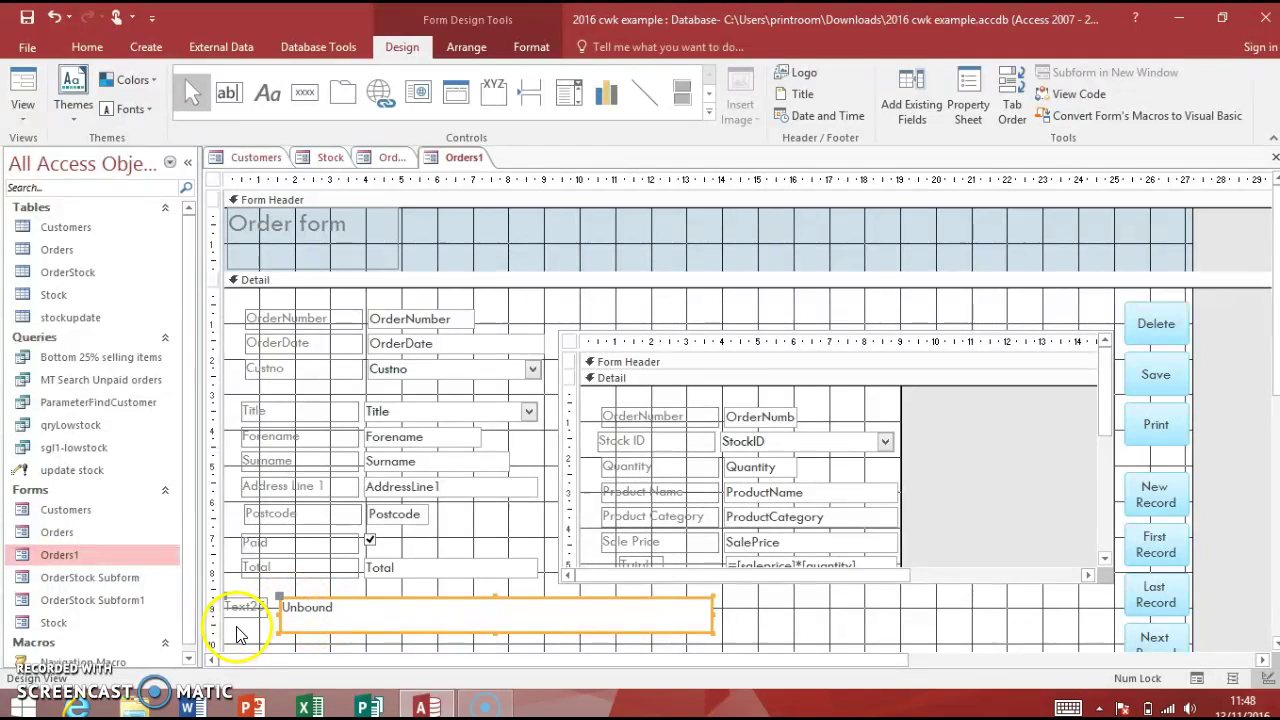
# - Open the Expression Builder for the Control Source of the unbound text box beneath Total on the main form
pyautogui.click(812, 605)
pyautogui.click(691, 621)
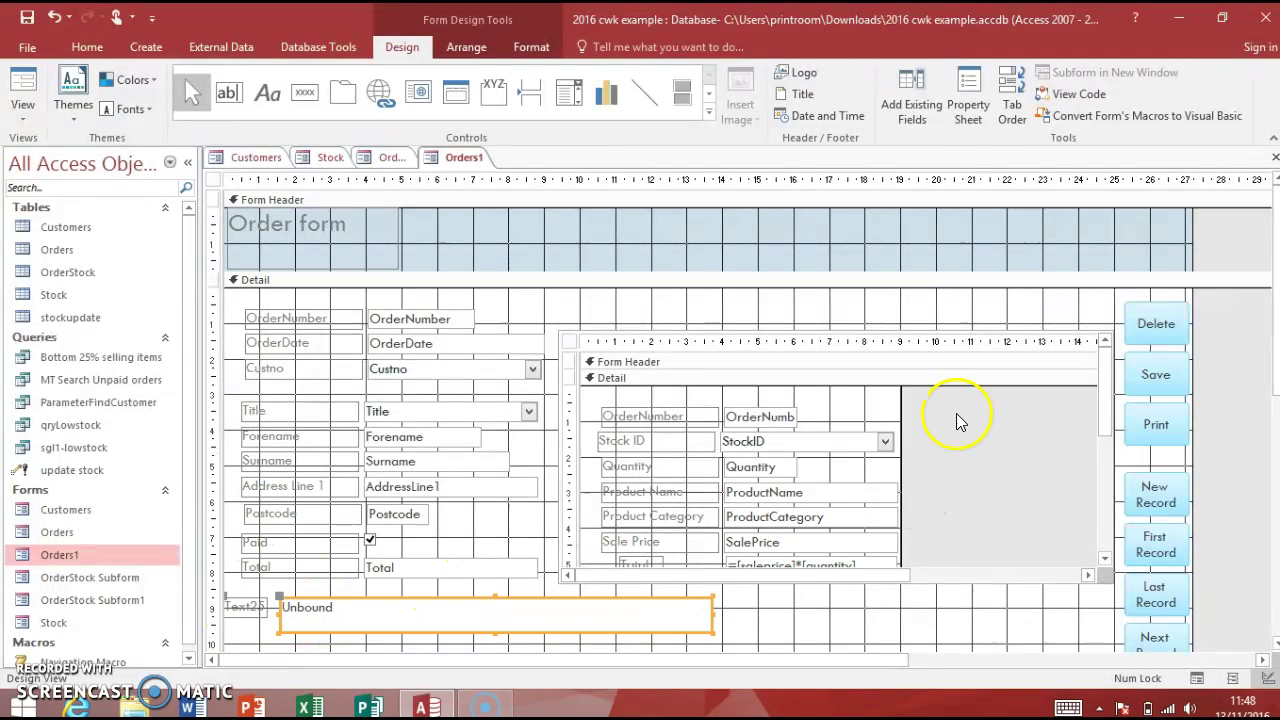
pyautogui.click(968, 98)
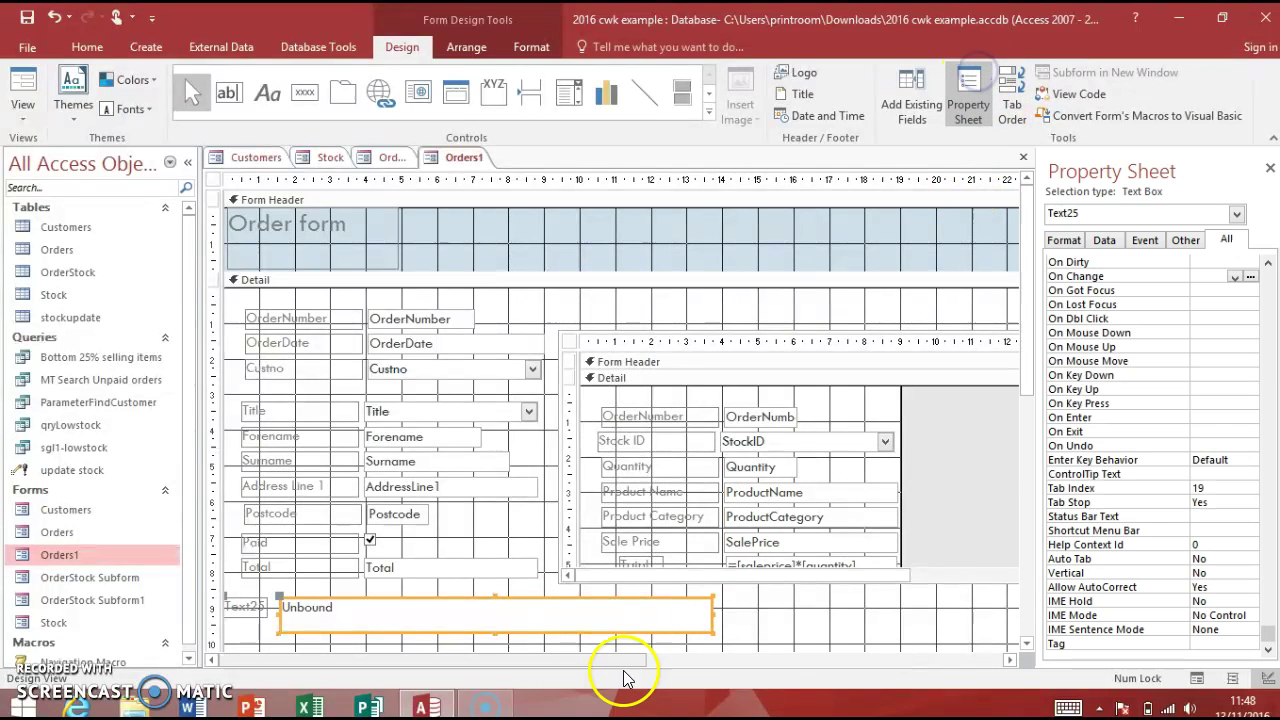
pyautogui.rightClick(617, 620)
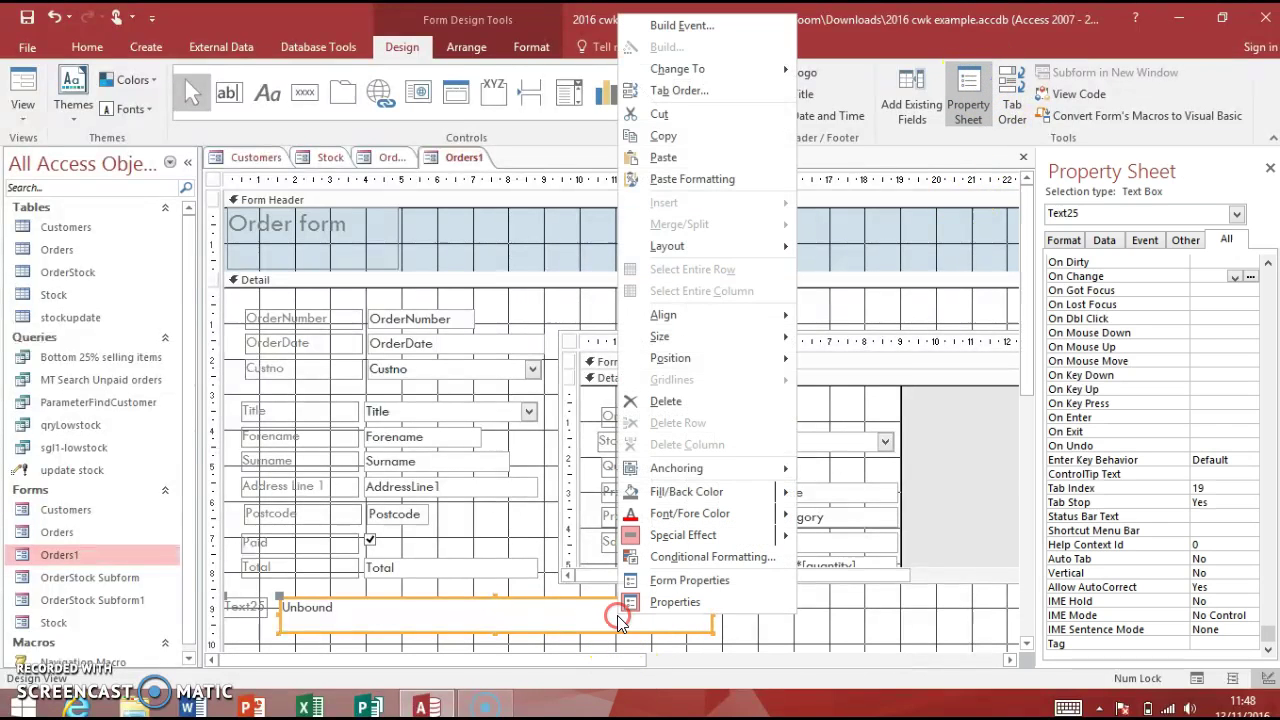
pyautogui.click(1105, 241)
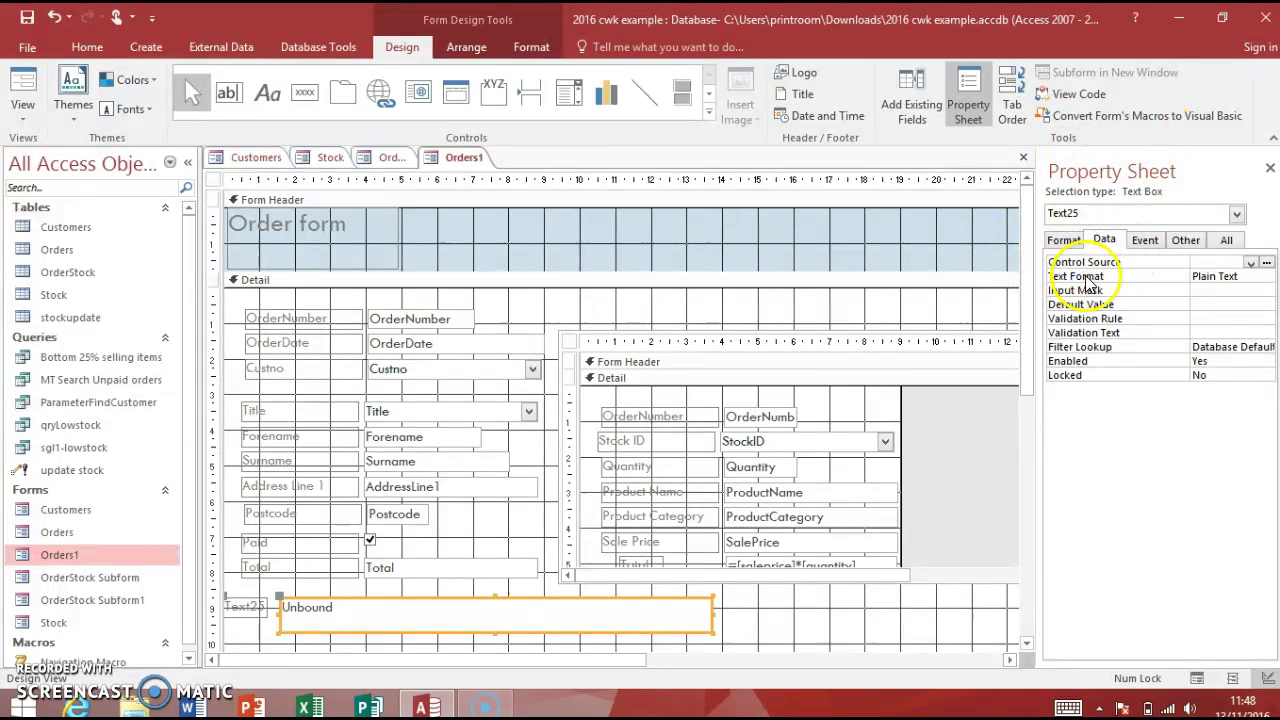
pyautogui.click(1266, 263)
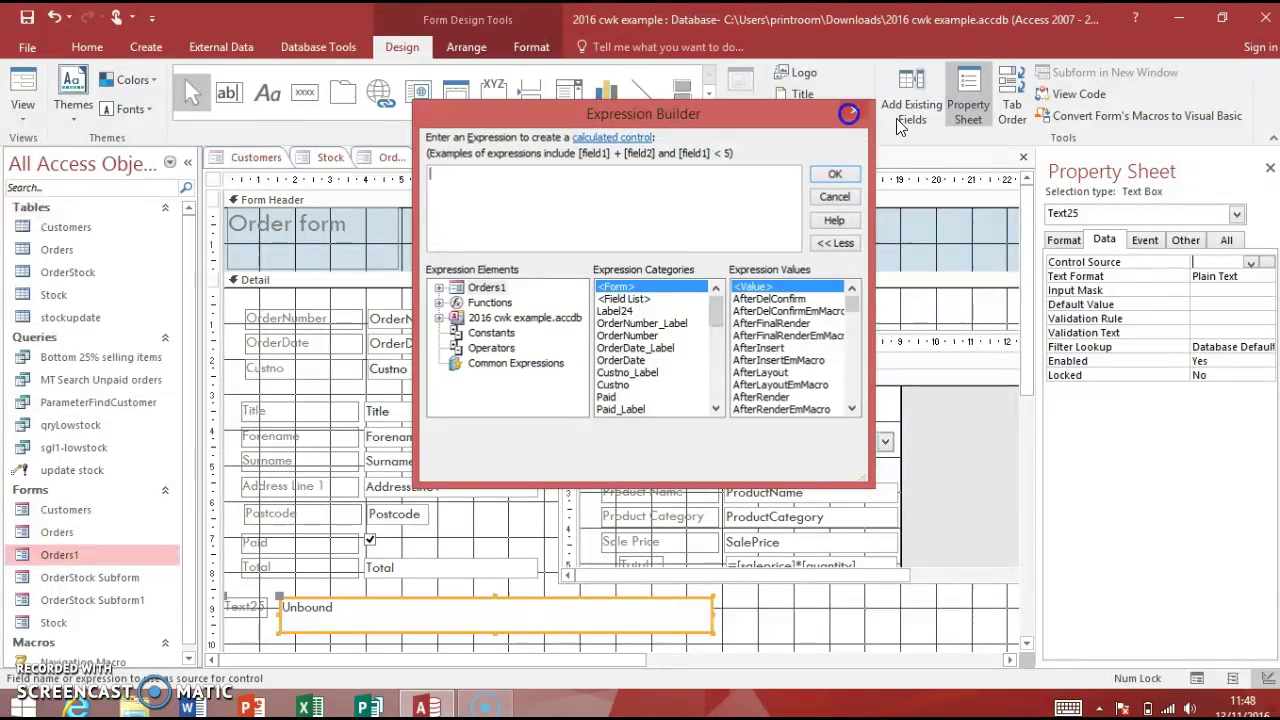
pyautogui.click(849, 117)
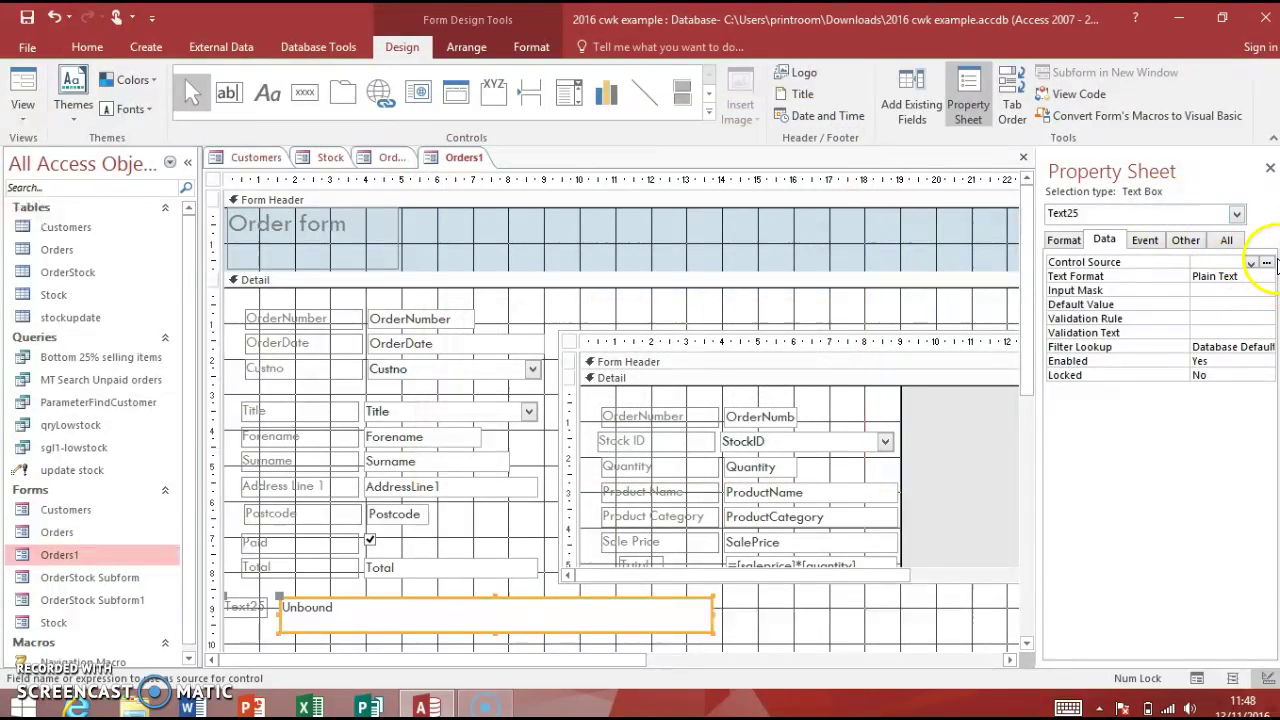
pyautogui.click(1266, 263)
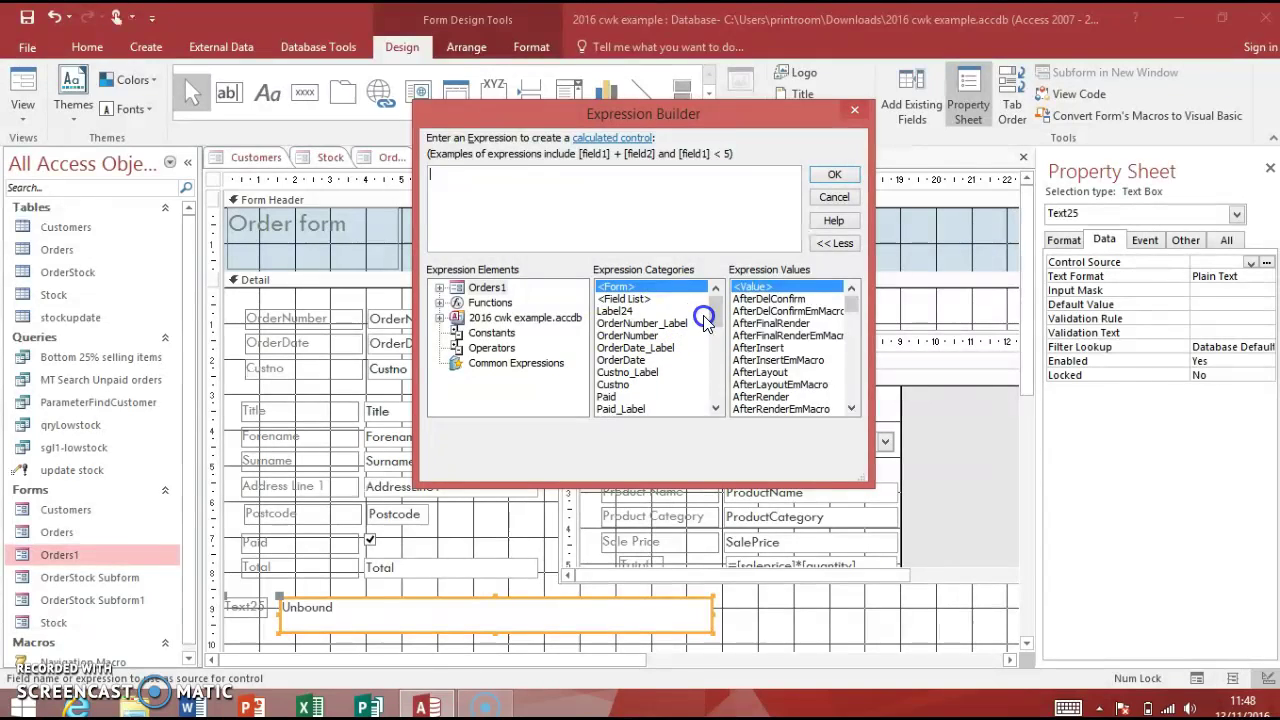
# - Set the text box's control source to the Text14 control of OrderStock Subform1, giving =[OrderStock Subform1].[Form]![Text14]
pyautogui.click(437, 289)
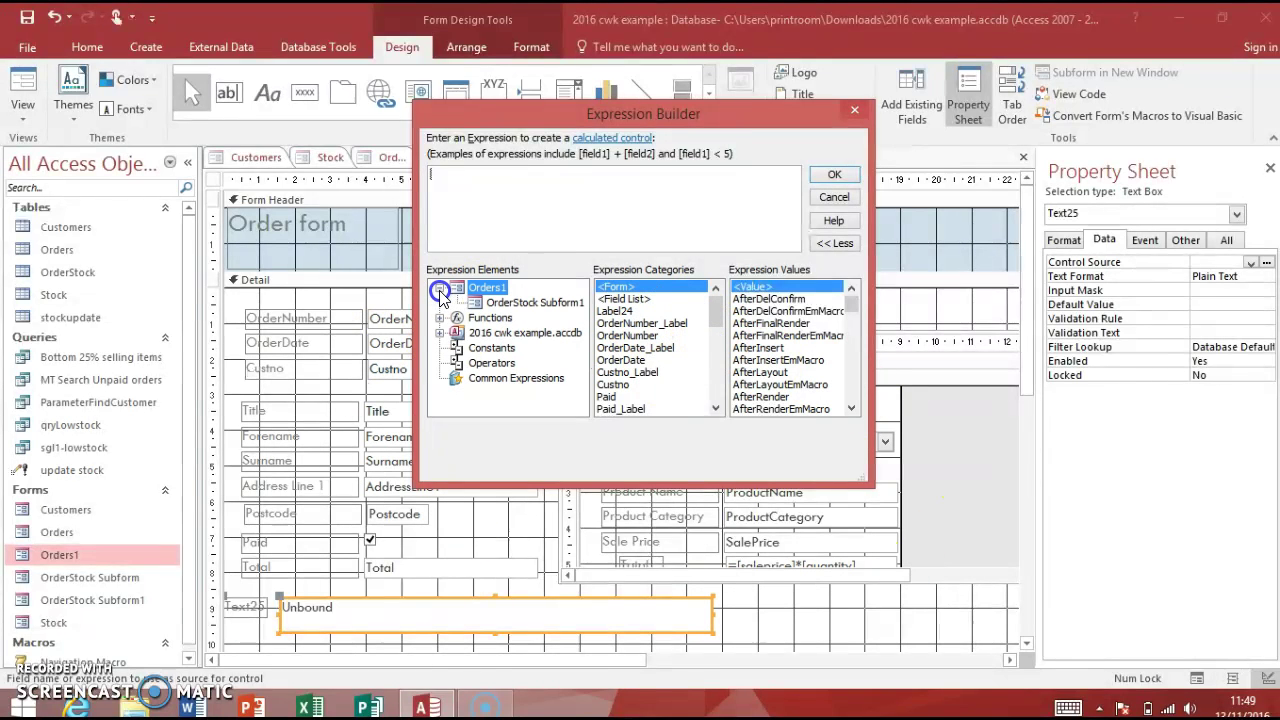
pyautogui.click(513, 304)
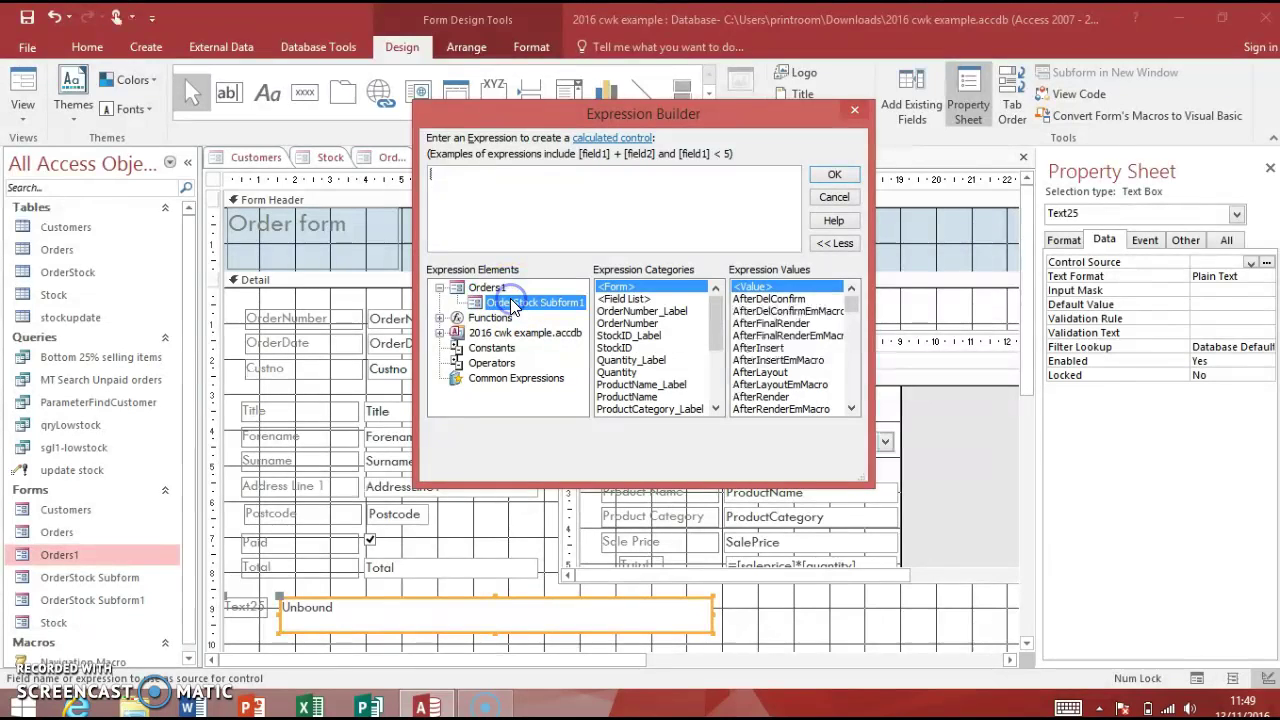
pyautogui.moveTo(714, 305); pyautogui.dragTo(720, 375)
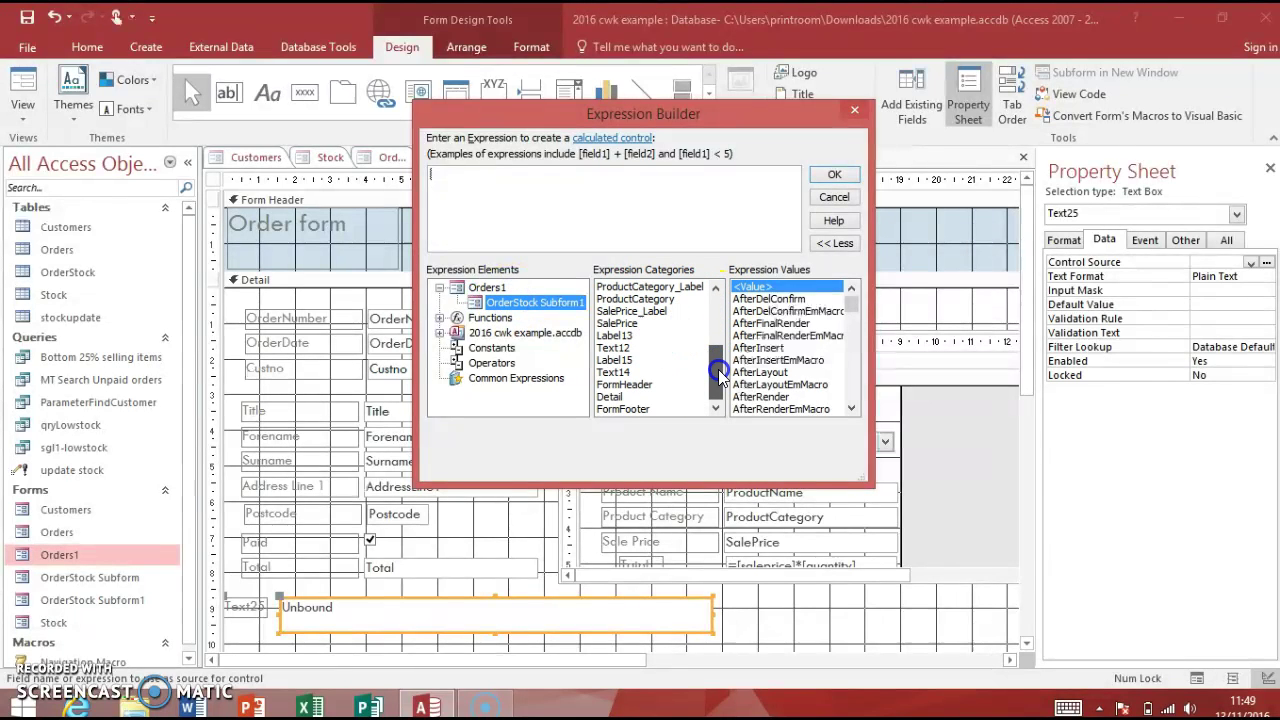
pyautogui.doubleClick(614, 372)
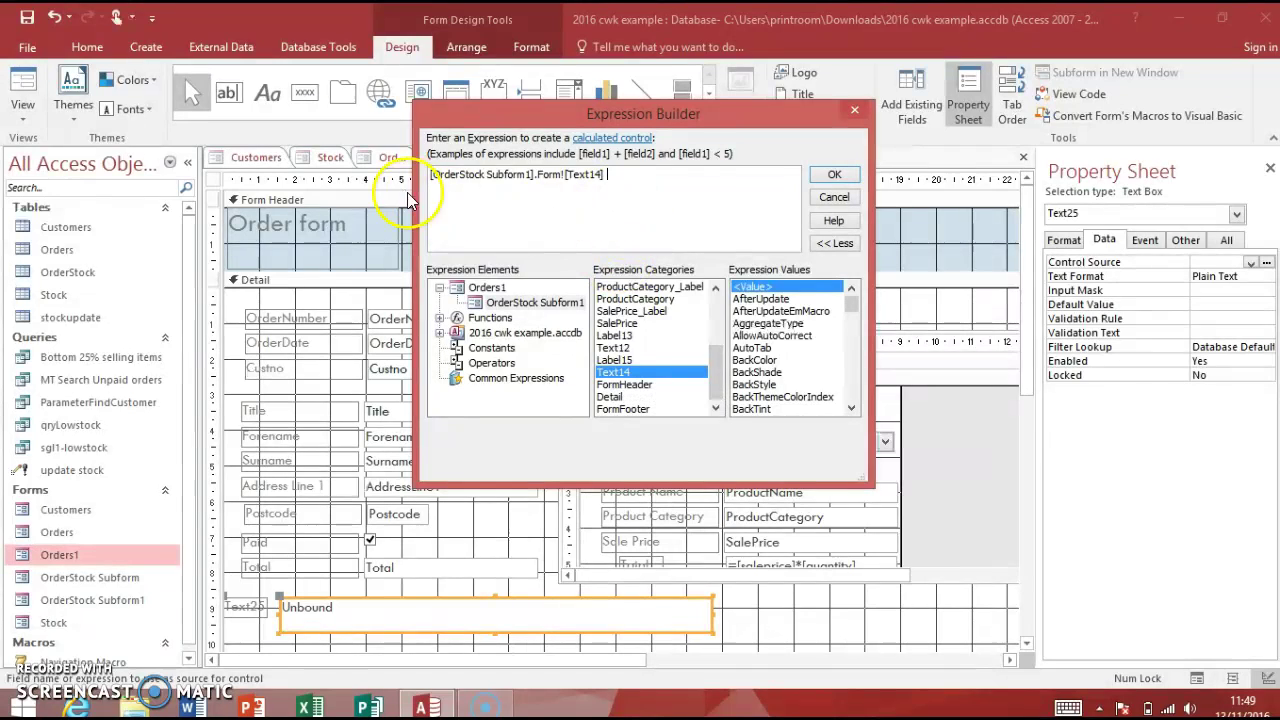
pyautogui.click(838, 175)
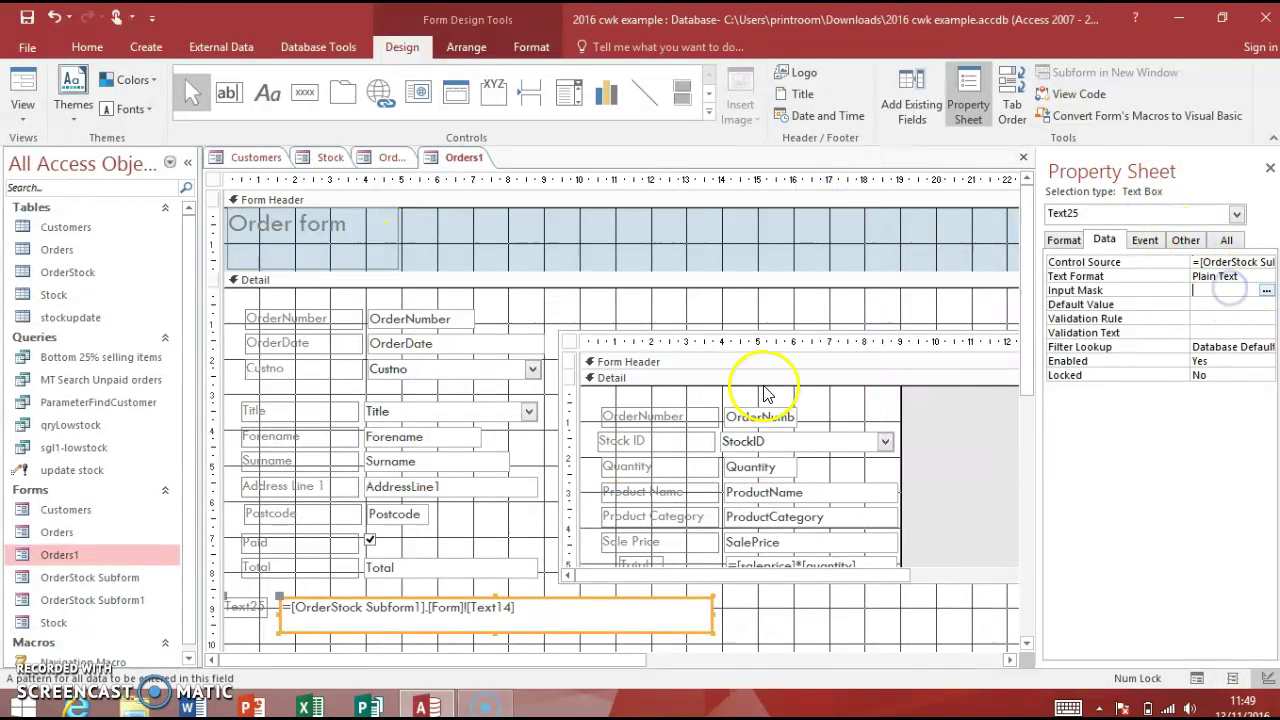
# - Caption the new text box's label Order Total and apply the Currency format to the text box
pyautogui.click(258, 608)
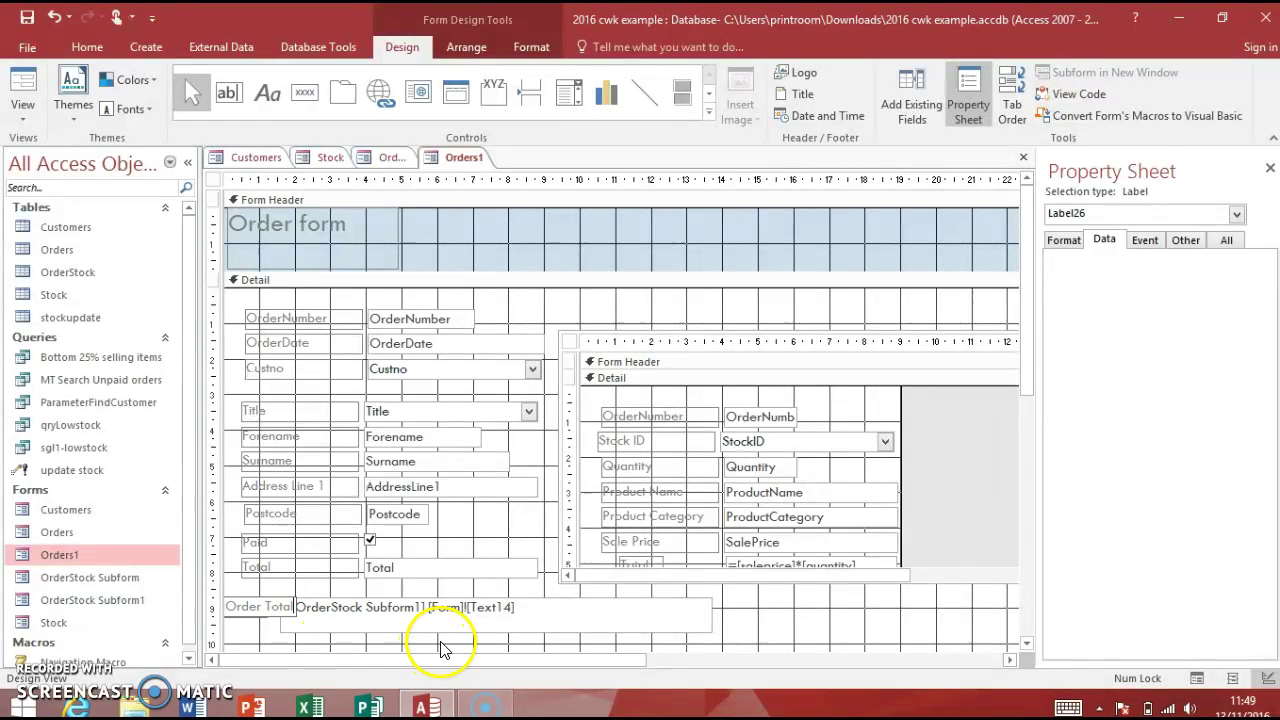
pyautogui.click(457, 608)
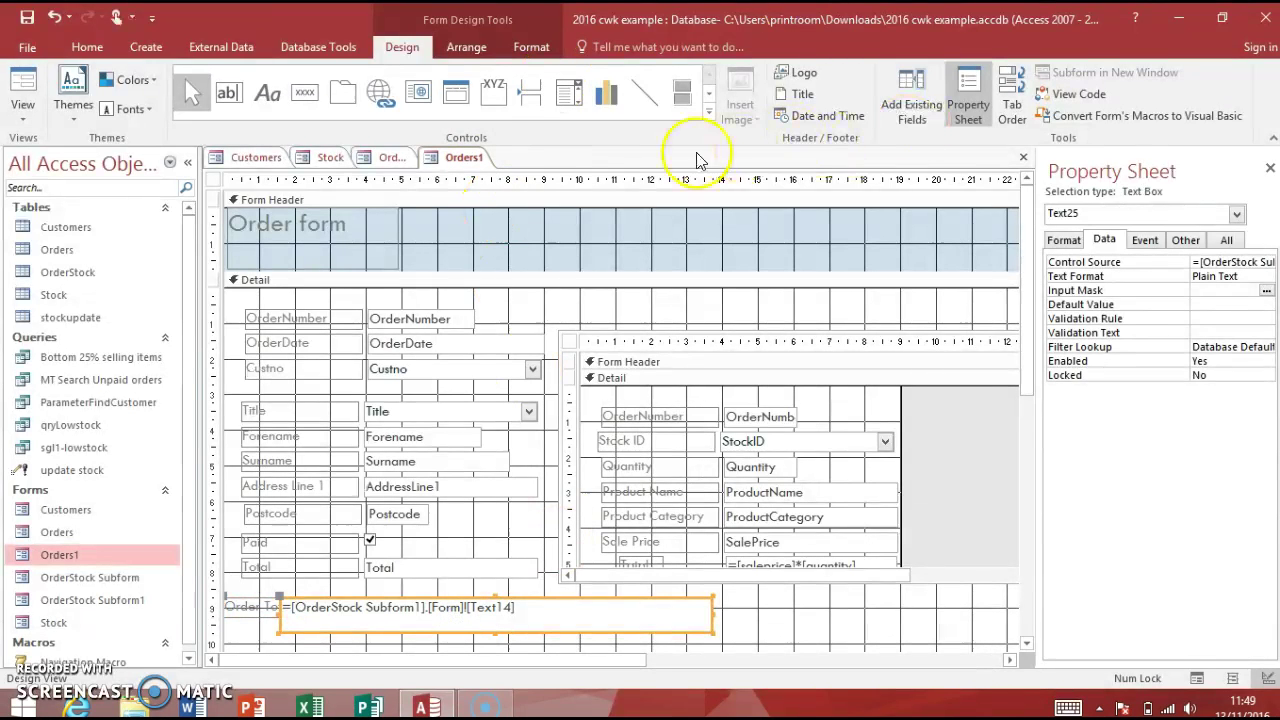
pyautogui.click(529, 52)
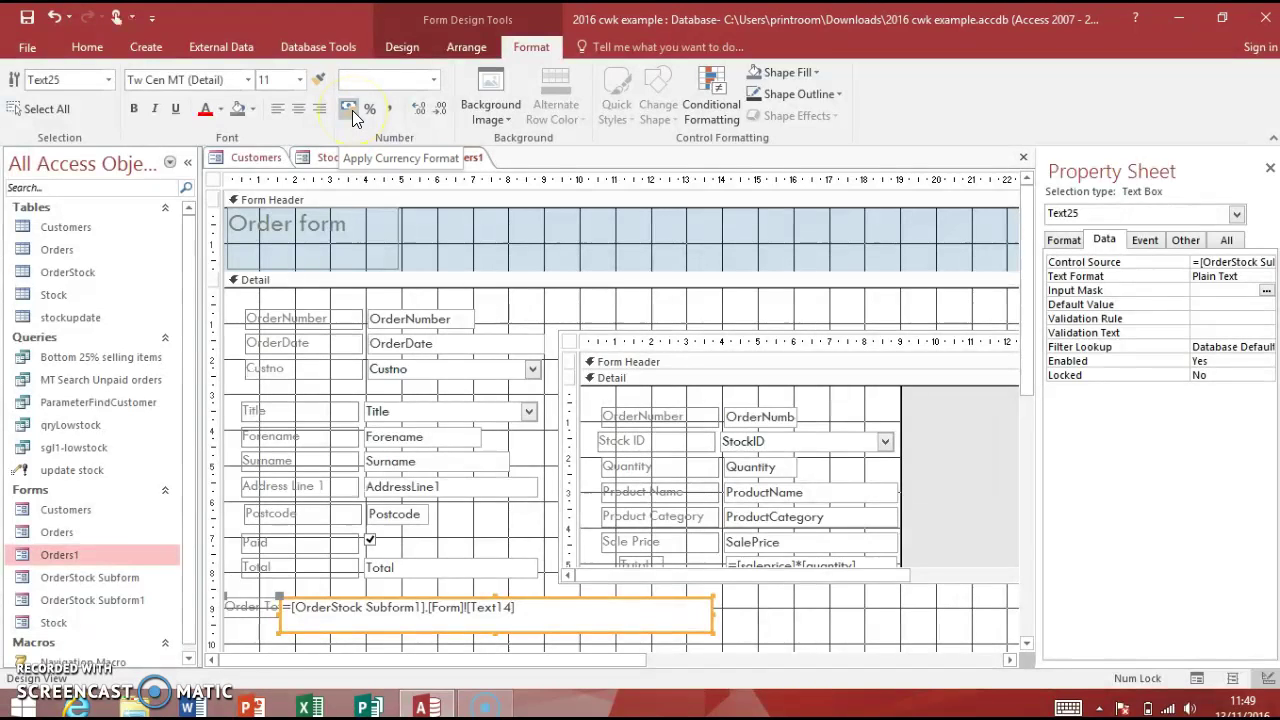
pyautogui.click(440, 78)
pyautogui.click(831, 614)
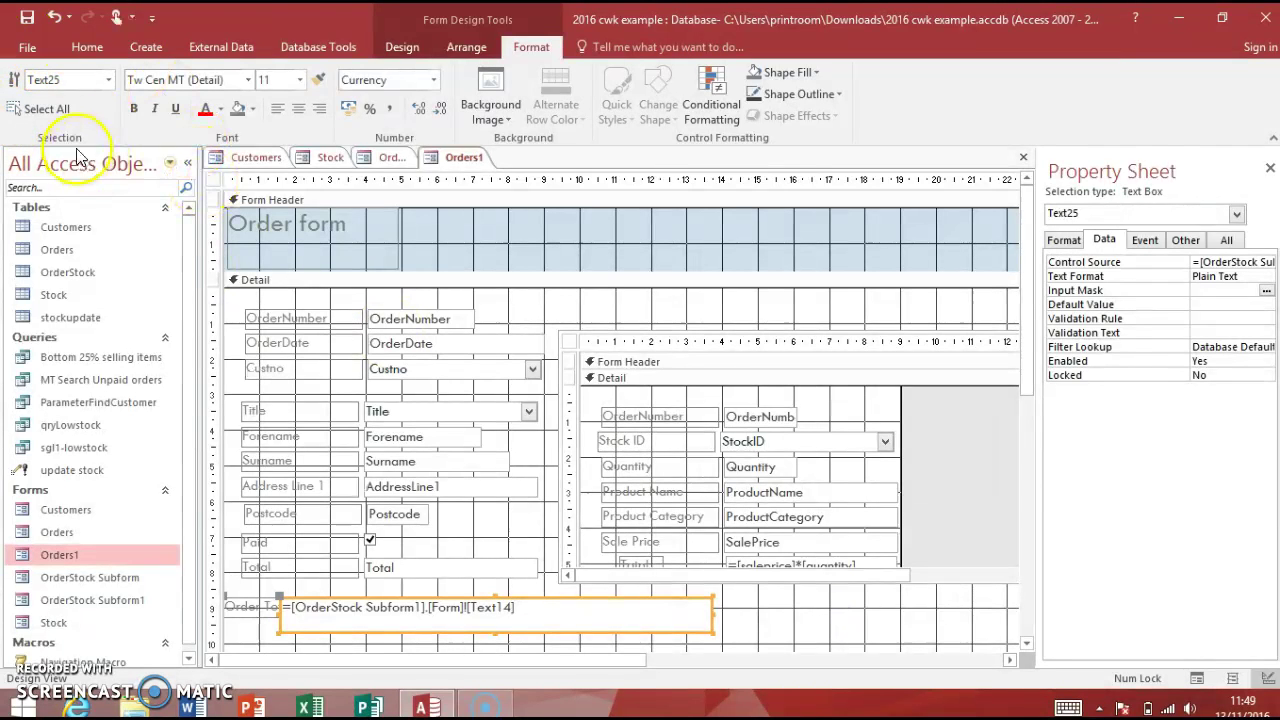
# - Display the form in Form View and compare the subform's line totals with the Total and Order Total values
pyautogui.click(400, 46)
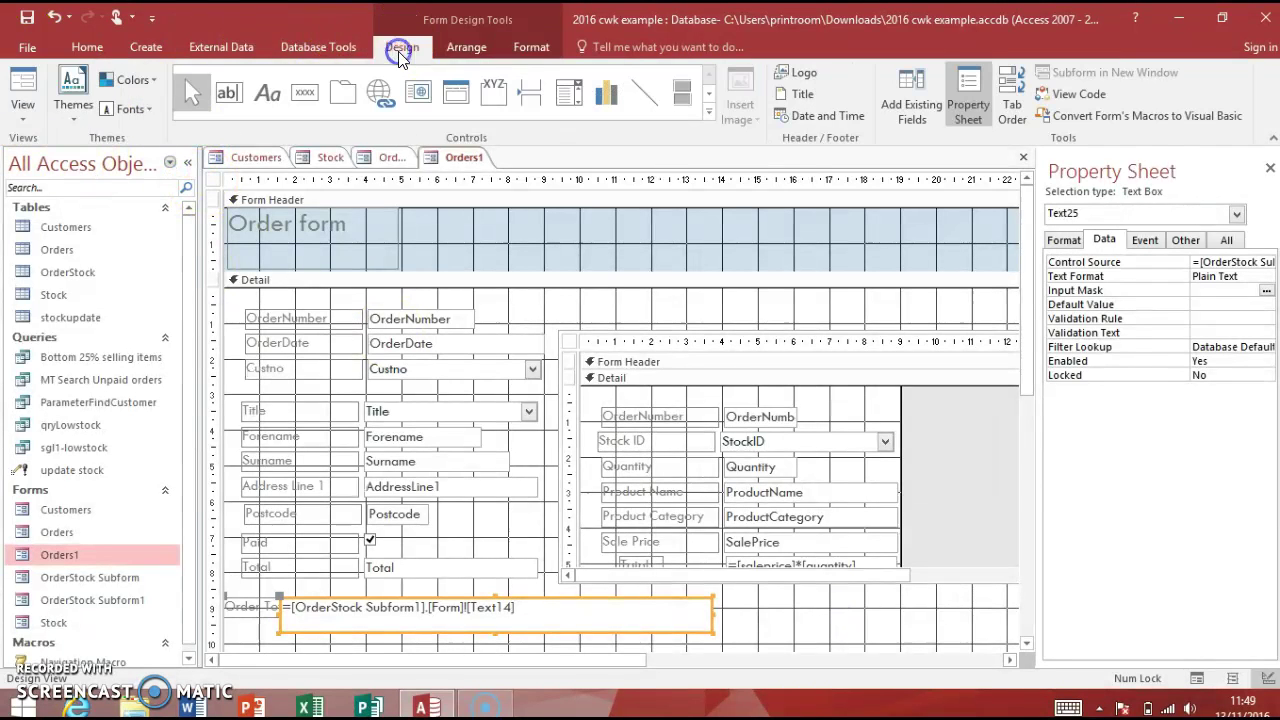
pyautogui.click(25, 80)
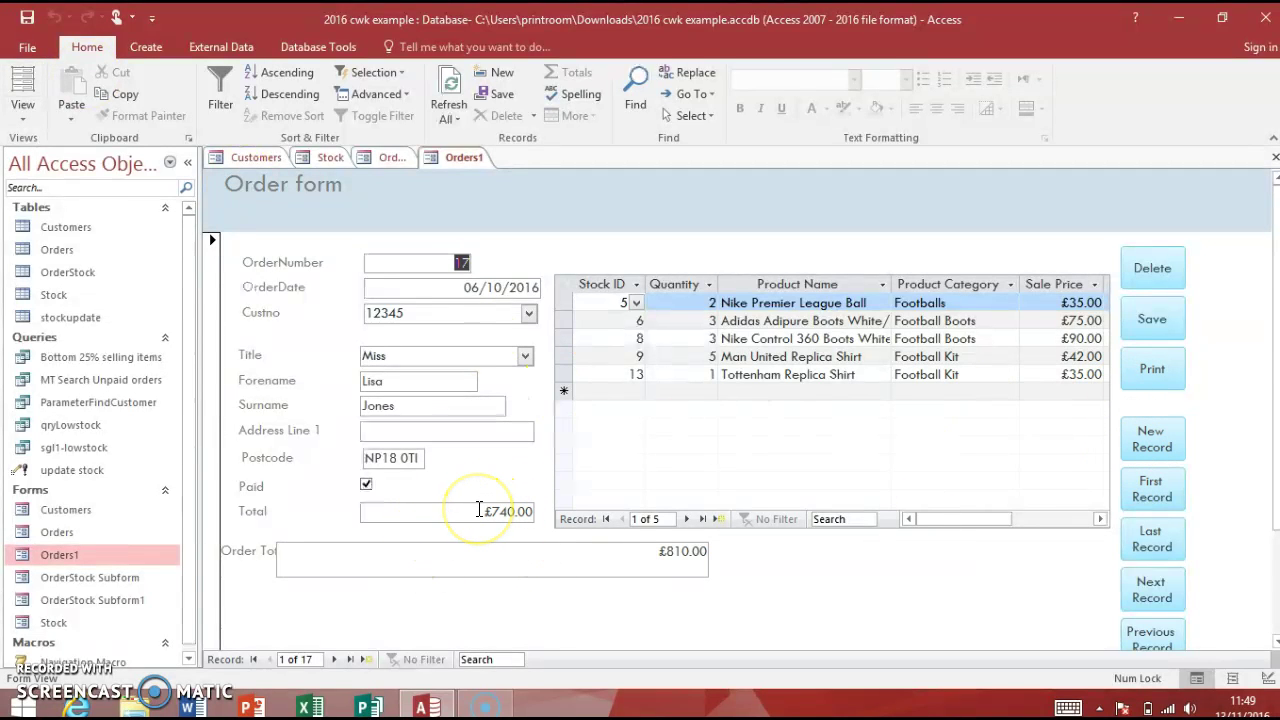
pyautogui.moveTo(479, 511); pyautogui.dragTo(540, 521)
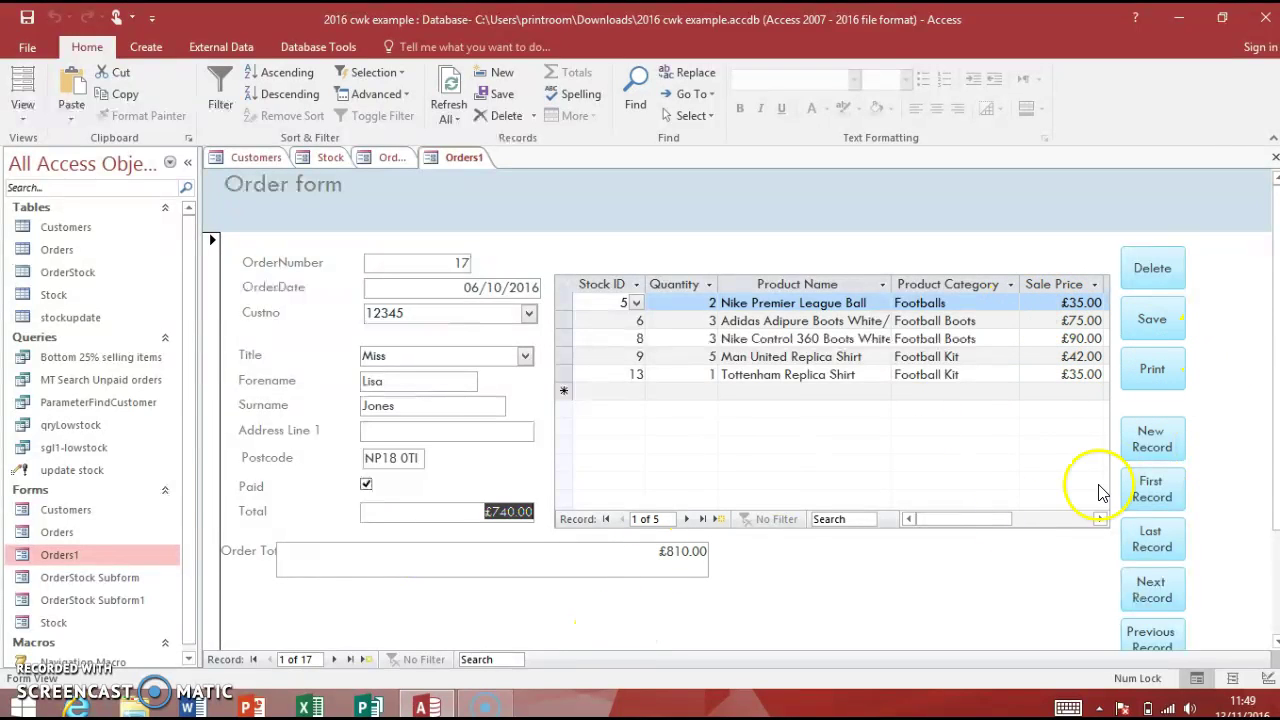
pyautogui.moveTo(953, 519); pyautogui.dragTo(1051, 518)
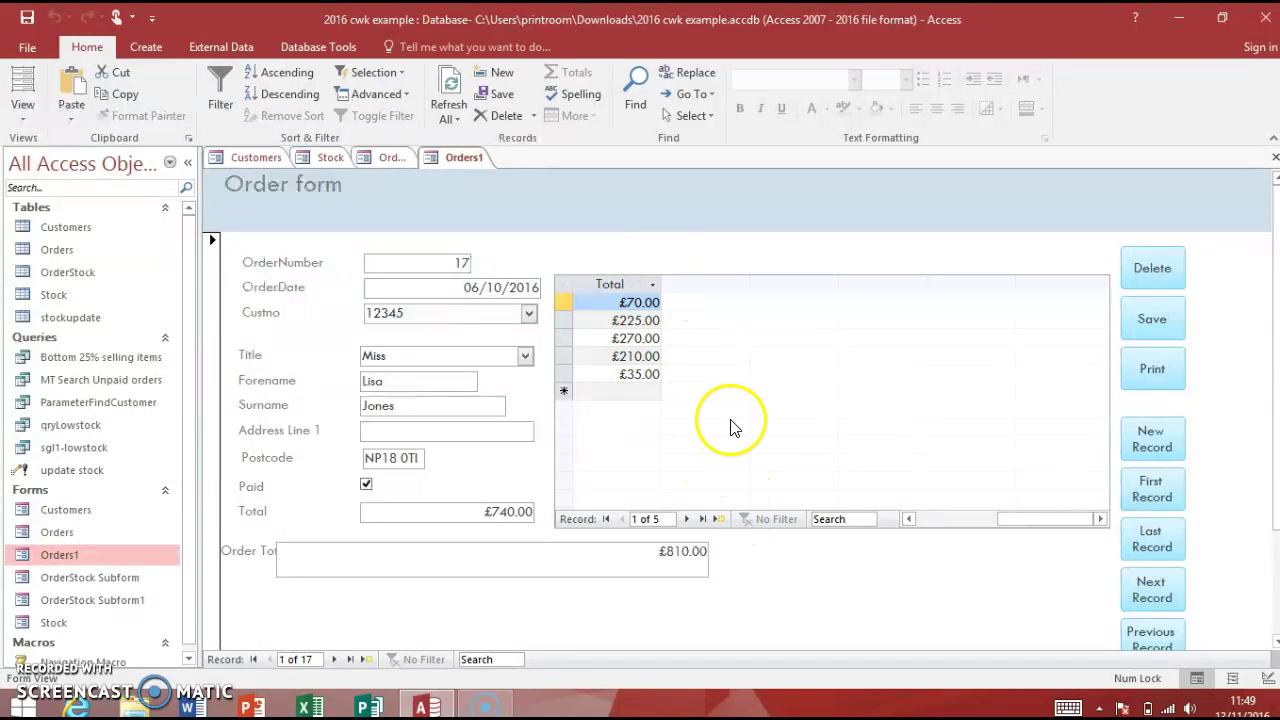
pyautogui.click(705, 456)
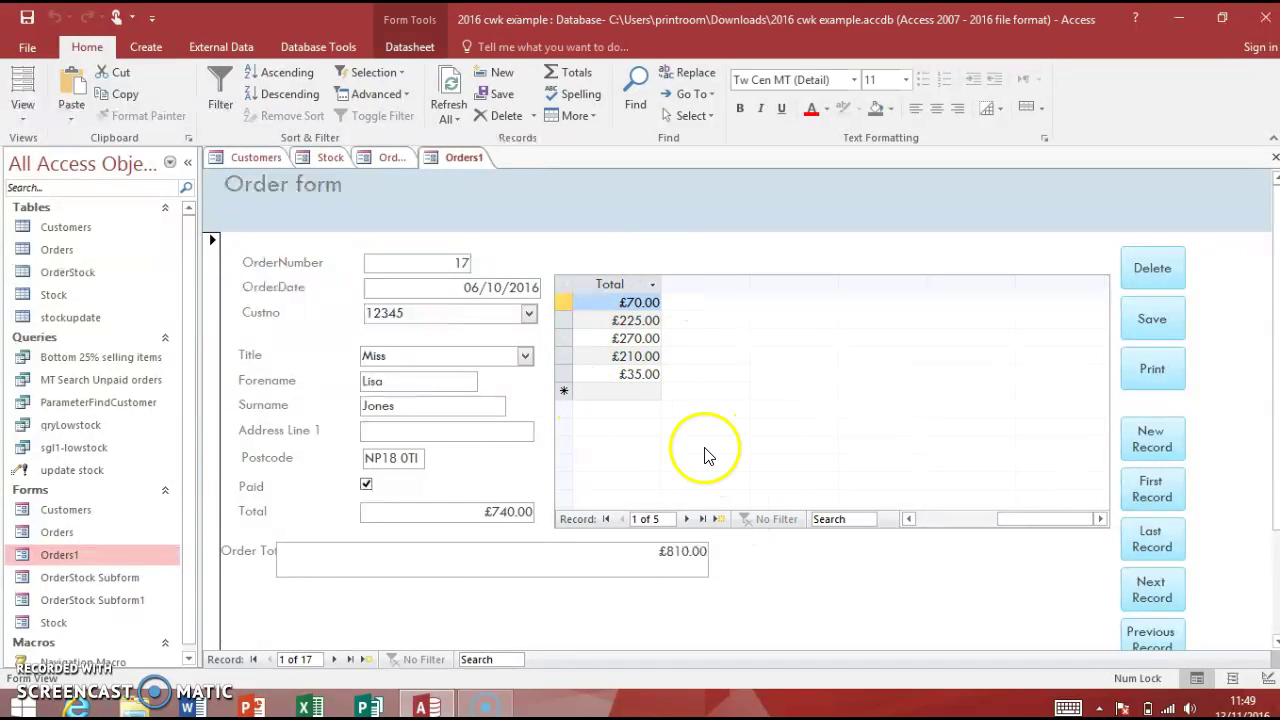
# - Go to the second order record and add an order line for stock ID 1 in the subform
pyautogui.click(335, 660)
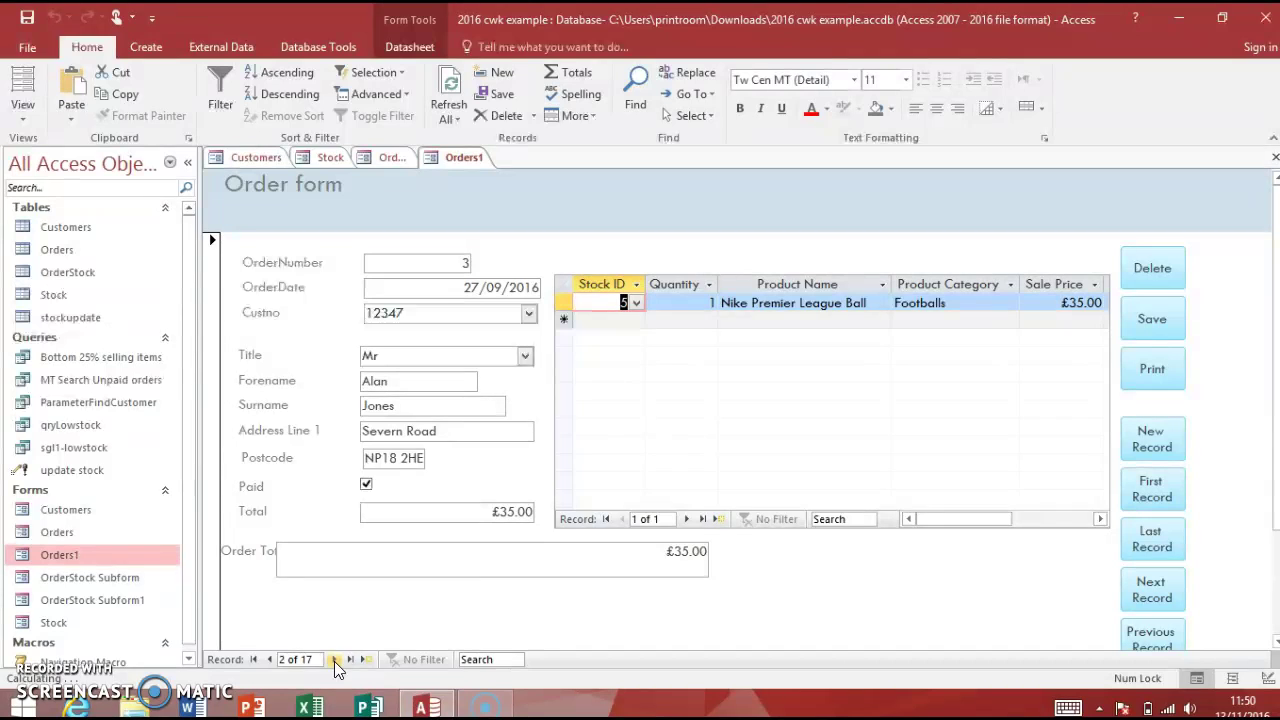
pyautogui.click(626, 318)
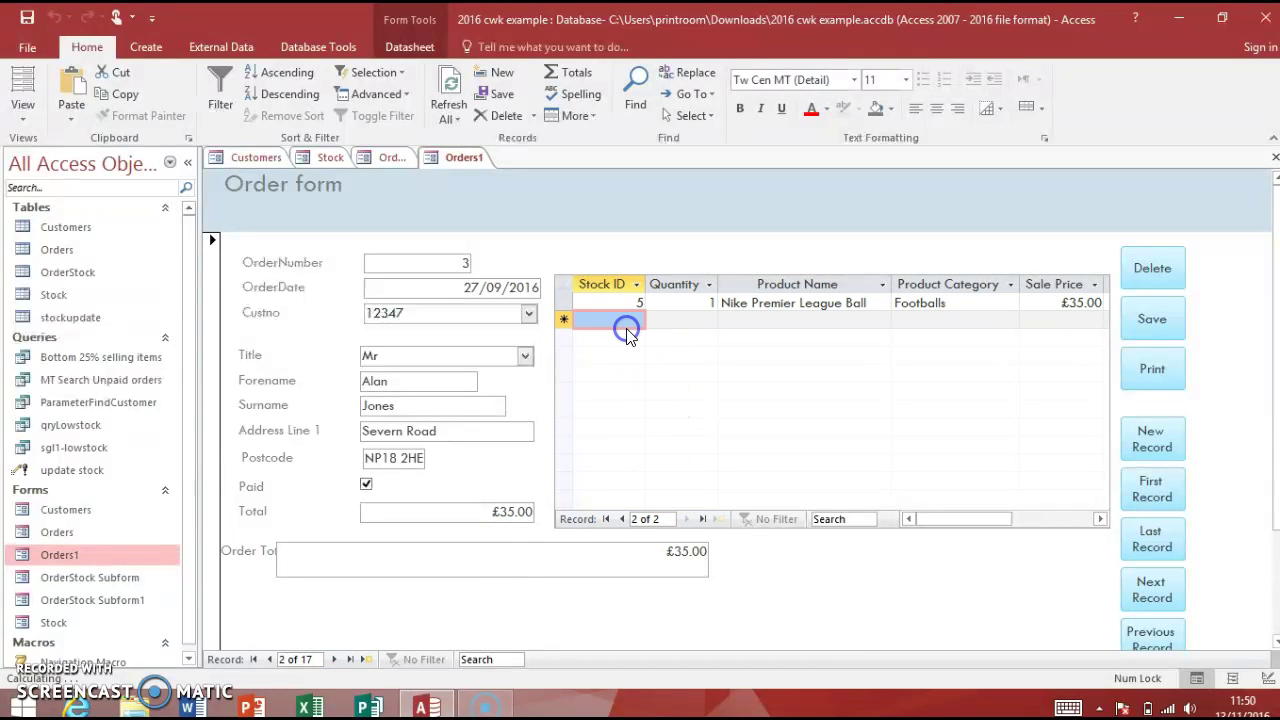
pyautogui.click(635, 320)
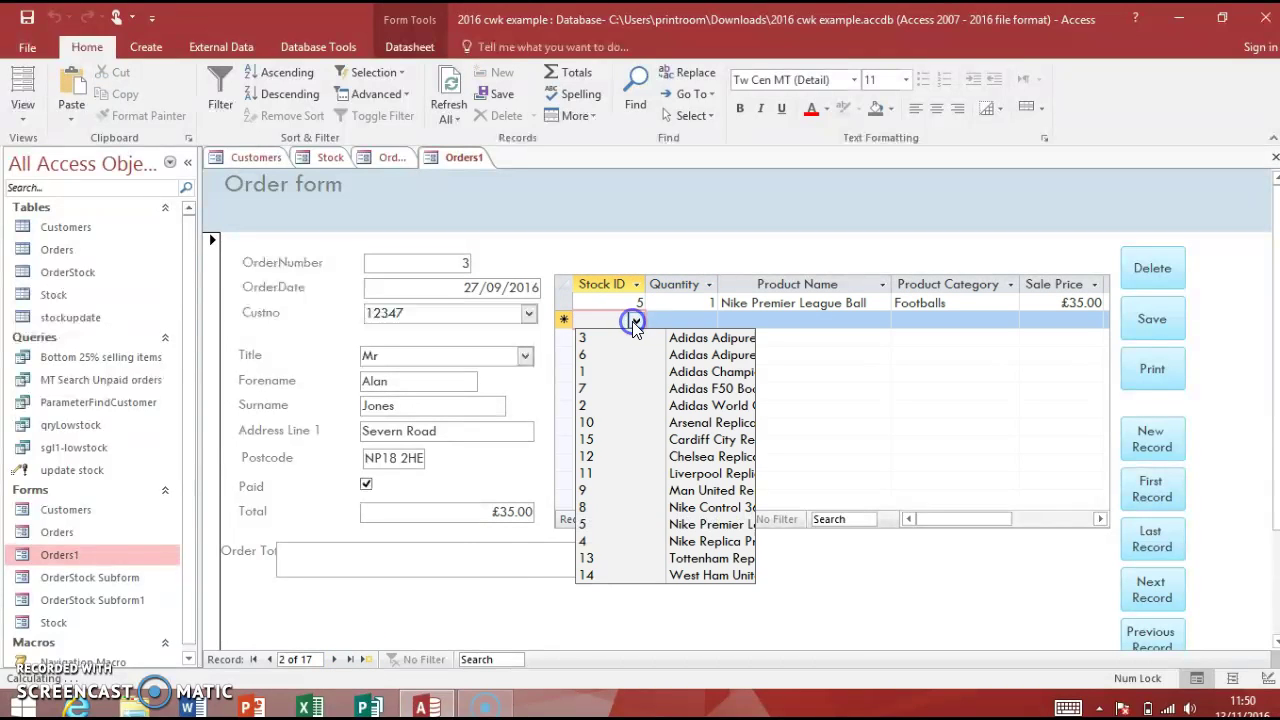
pyautogui.click(604, 371)
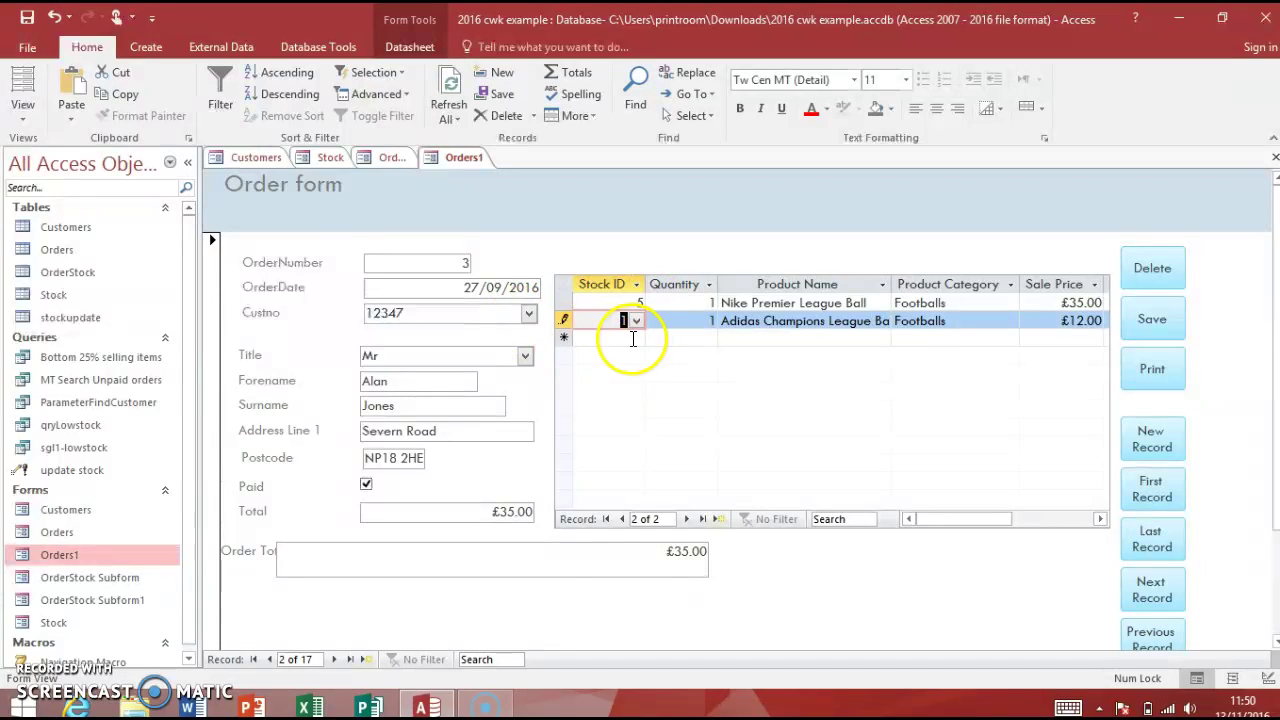
pyautogui.click(632, 338)
pyautogui.click(675, 315)
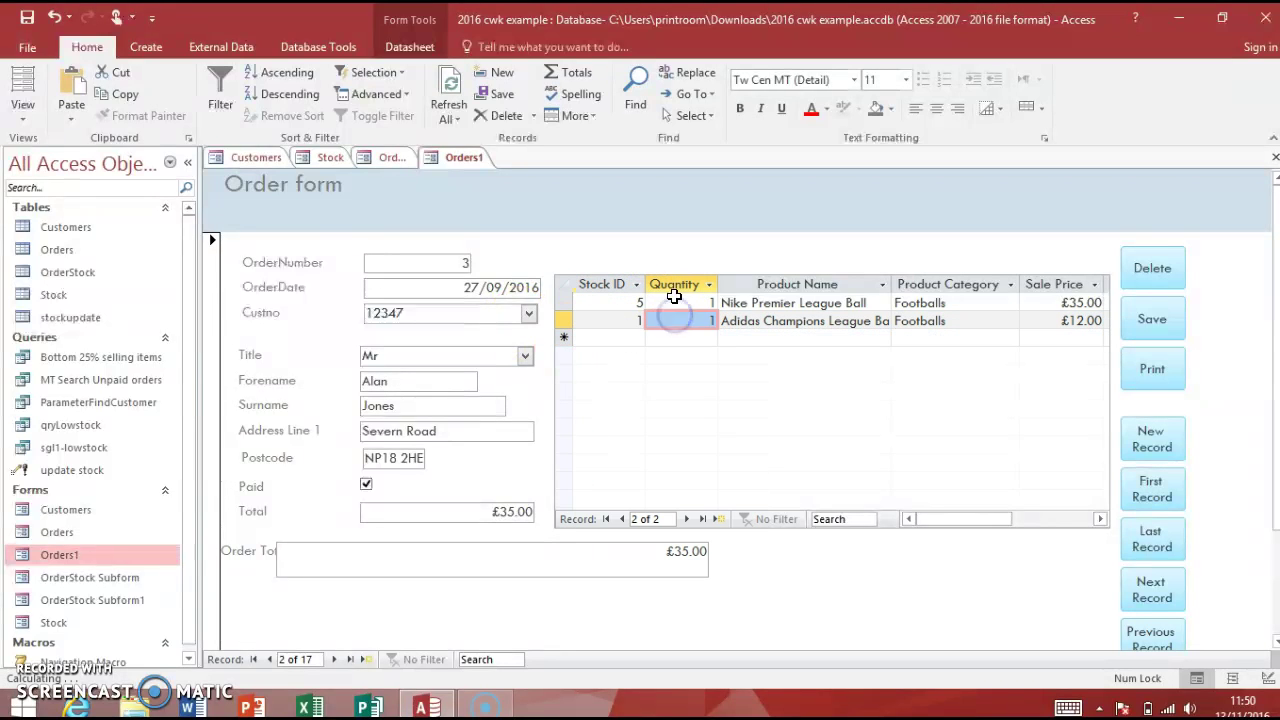
pyautogui.click(677, 303)
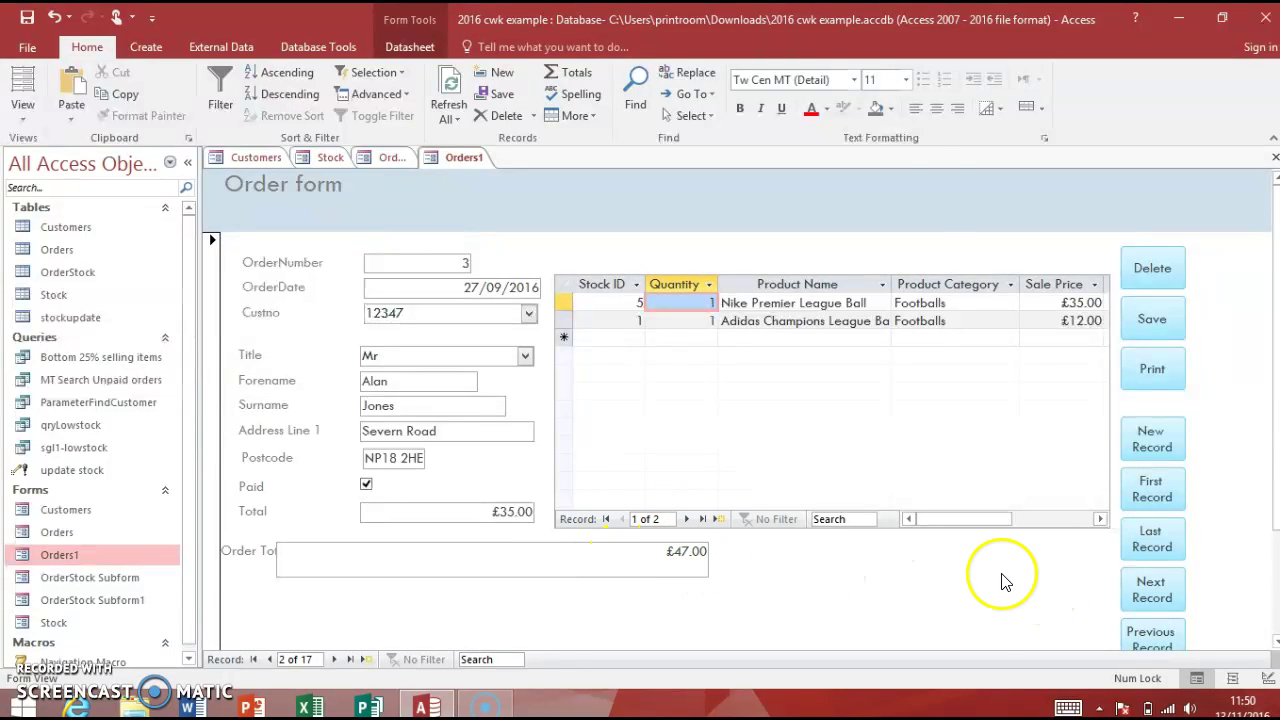
# - Return to Design View and examine the line total and footer sum expressions in the order subform
pyautogui.rightClick(781, 556)
pyautogui.click(868, 402)
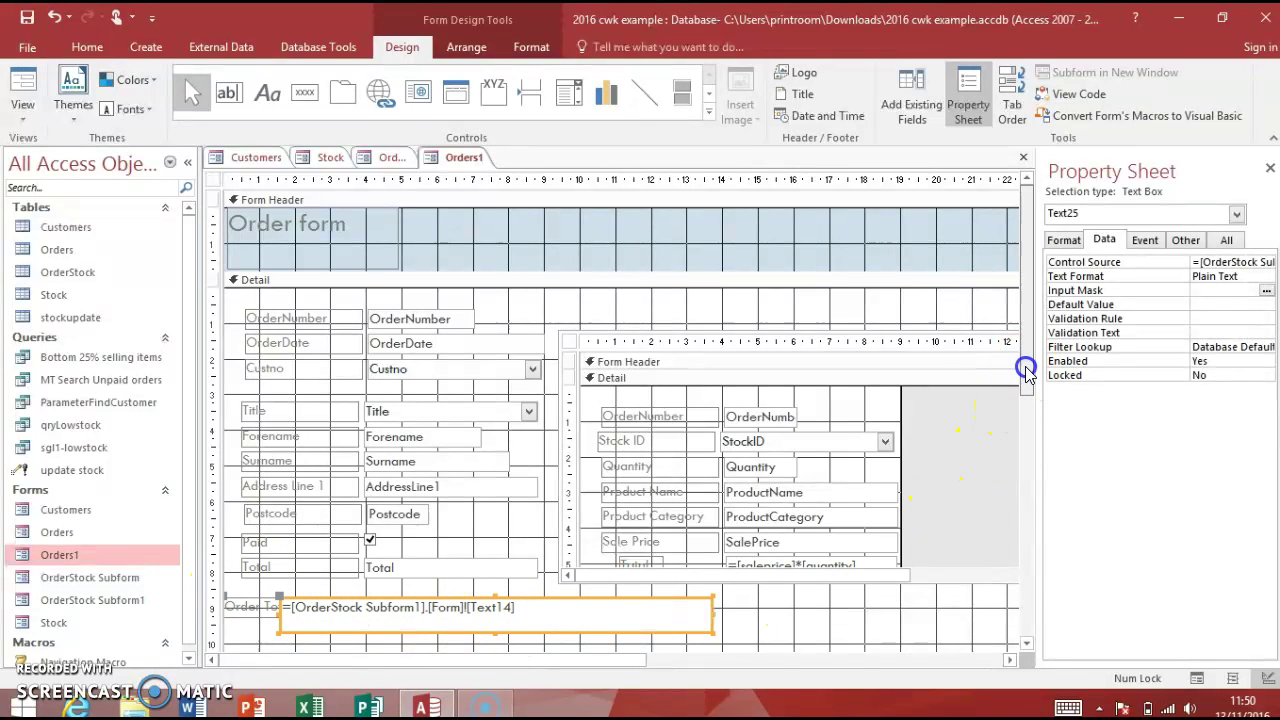
pyautogui.scroll(-2, 1026, 400)
pyautogui.click(944, 416)
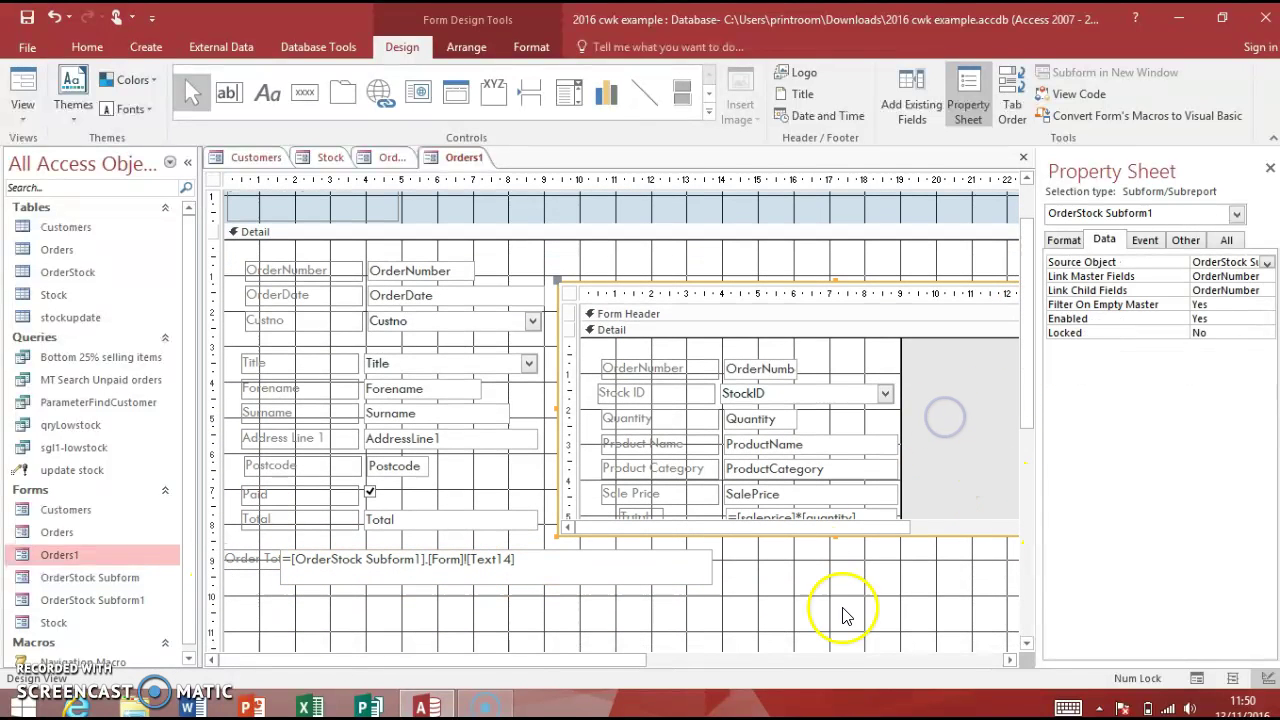
pyautogui.moveTo(600, 662); pyautogui.dragTo(778, 646)
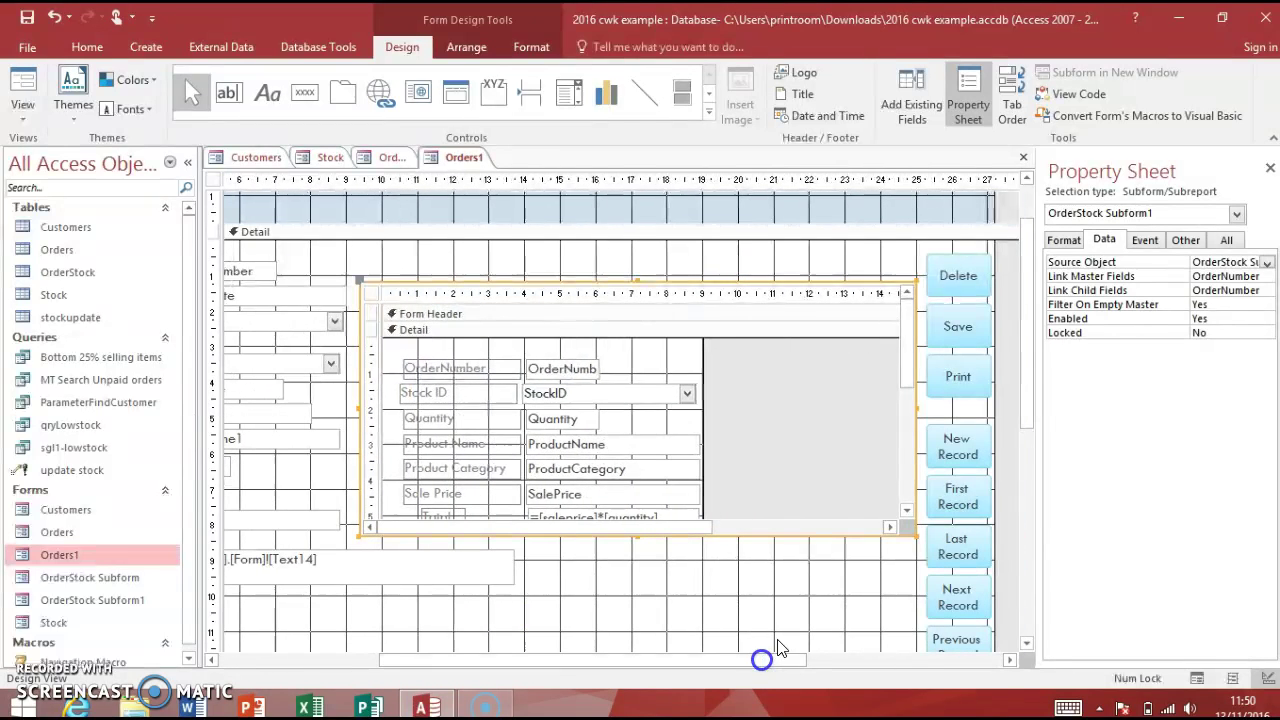
pyautogui.moveTo(912, 318); pyautogui.dragTo(909, 400)
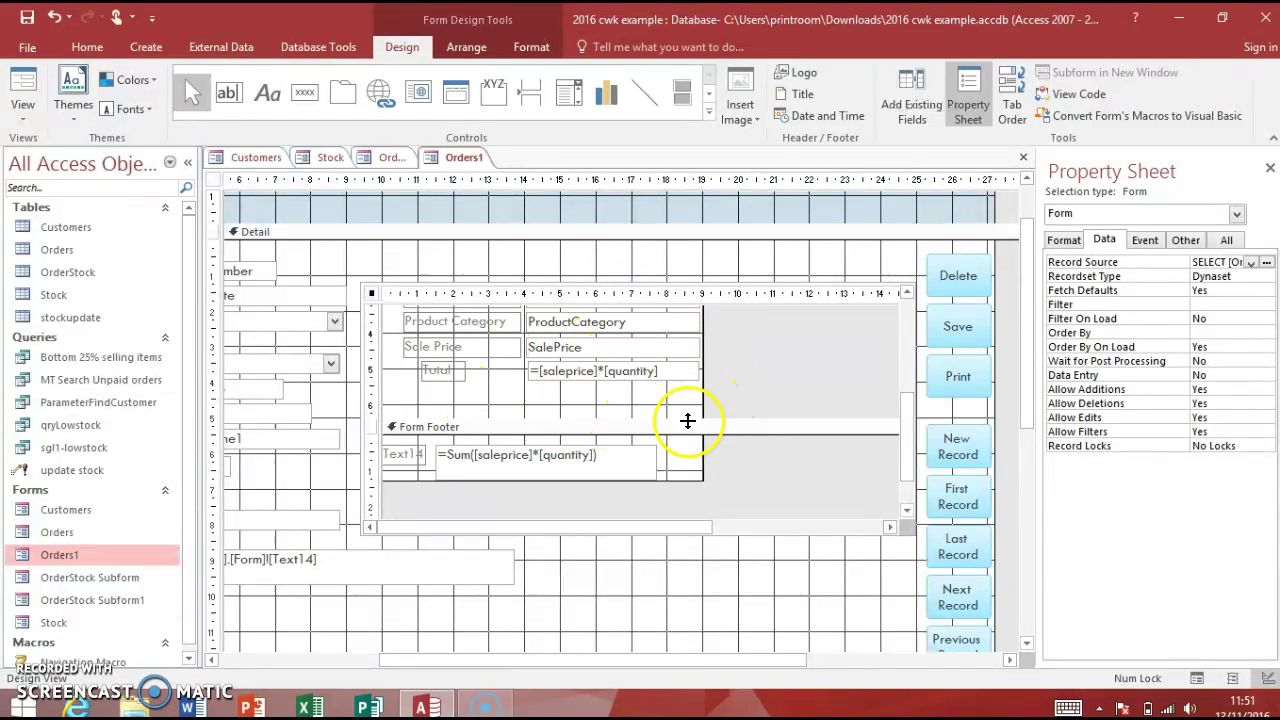
# - Check the order's line totals against its Order Total in Form View and return to Design View
pyautogui.click(24, 84)
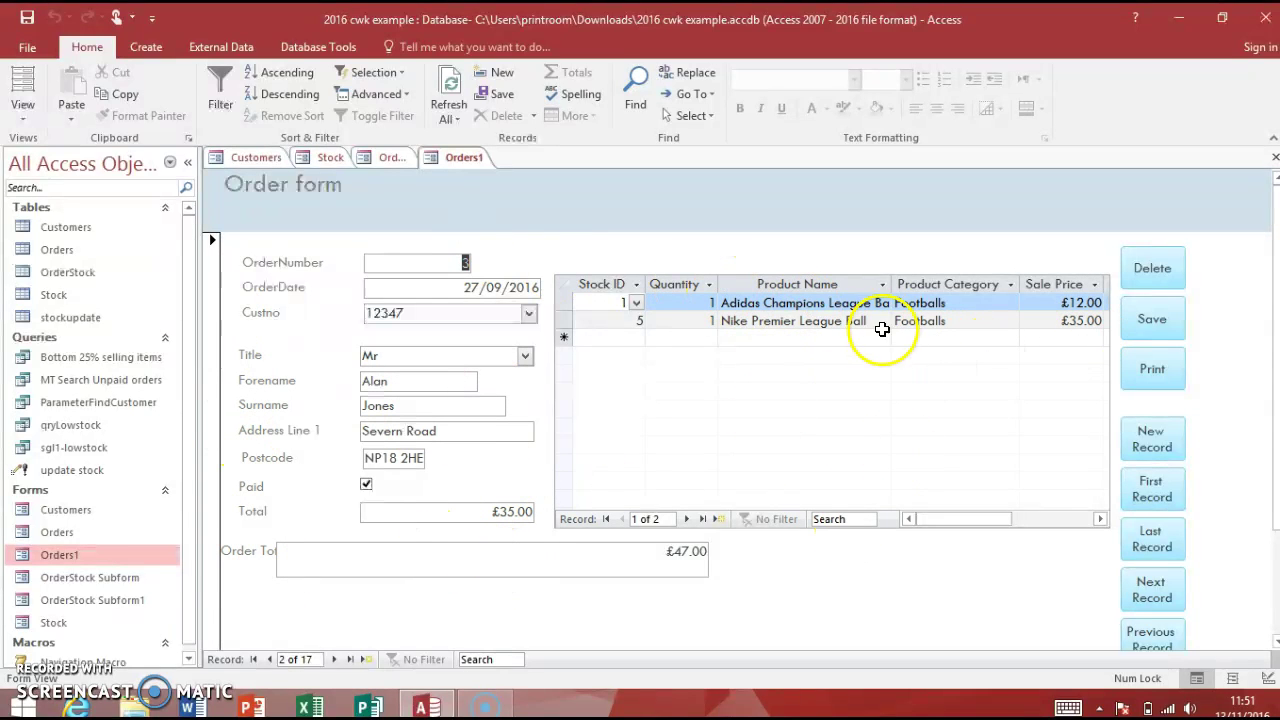
pyautogui.moveTo(960, 518); pyautogui.dragTo(1087, 545)
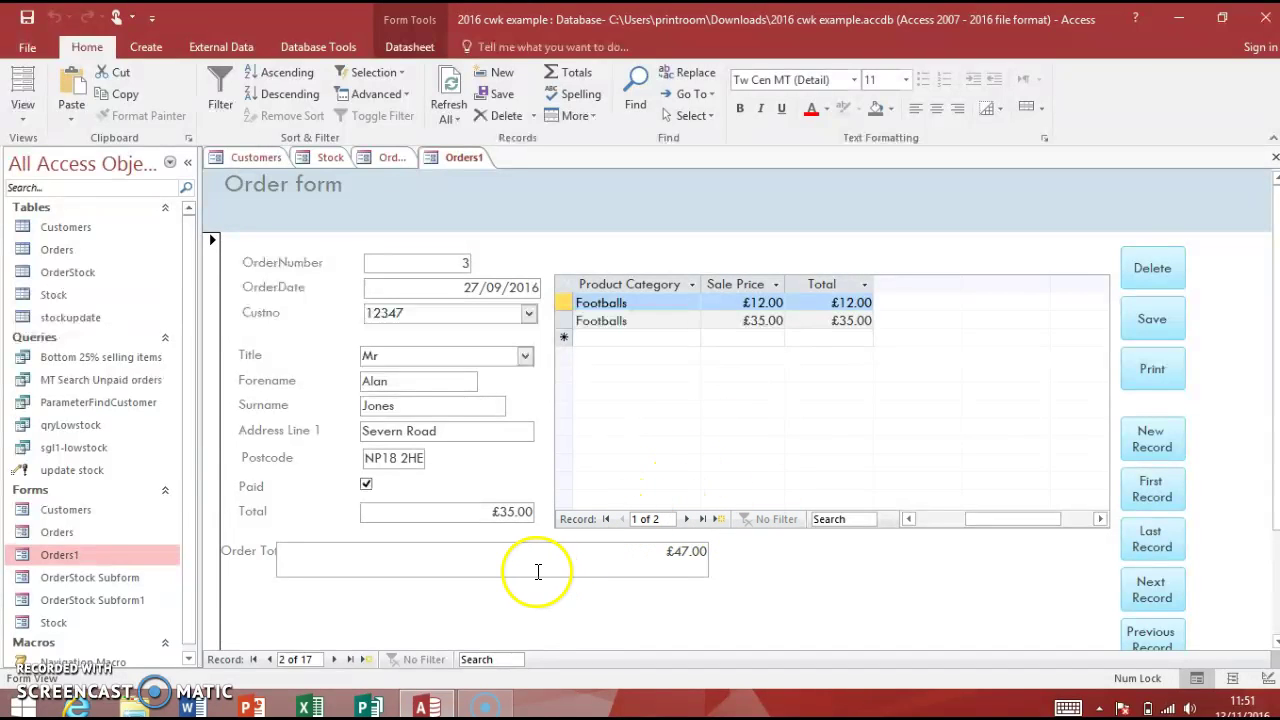
pyautogui.rightClick(852, 573)
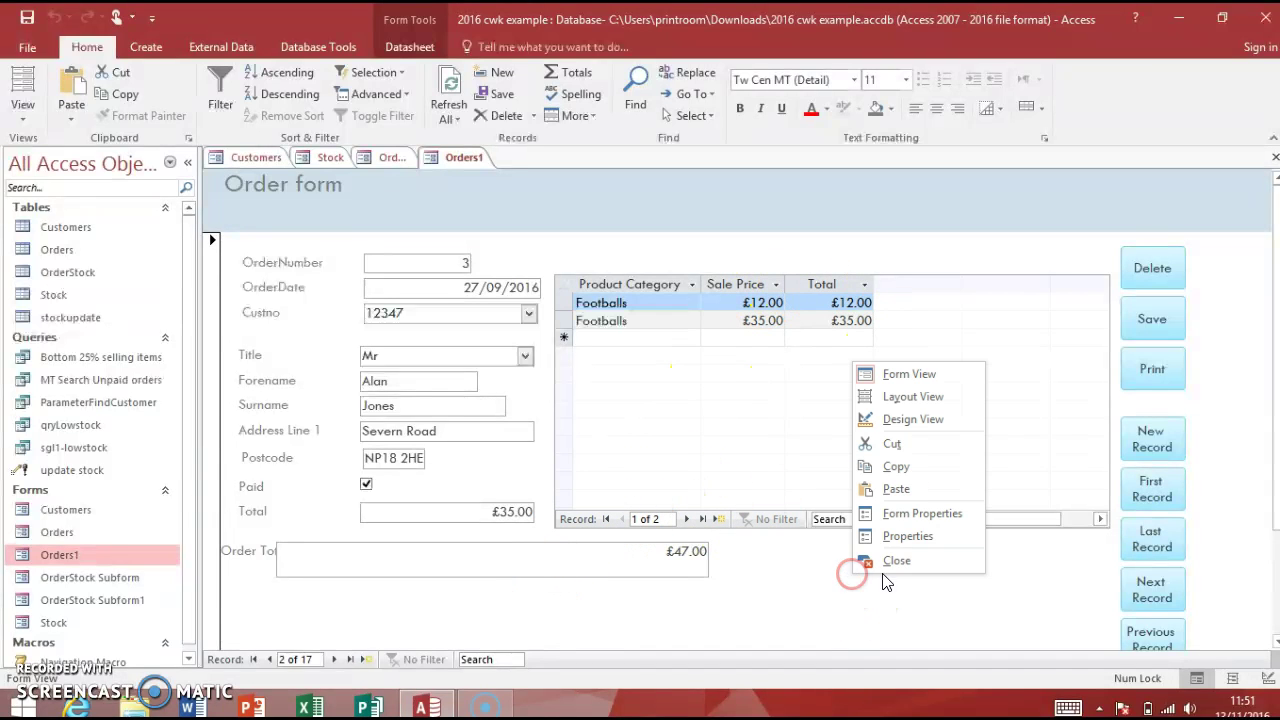
pyautogui.click(913, 419)
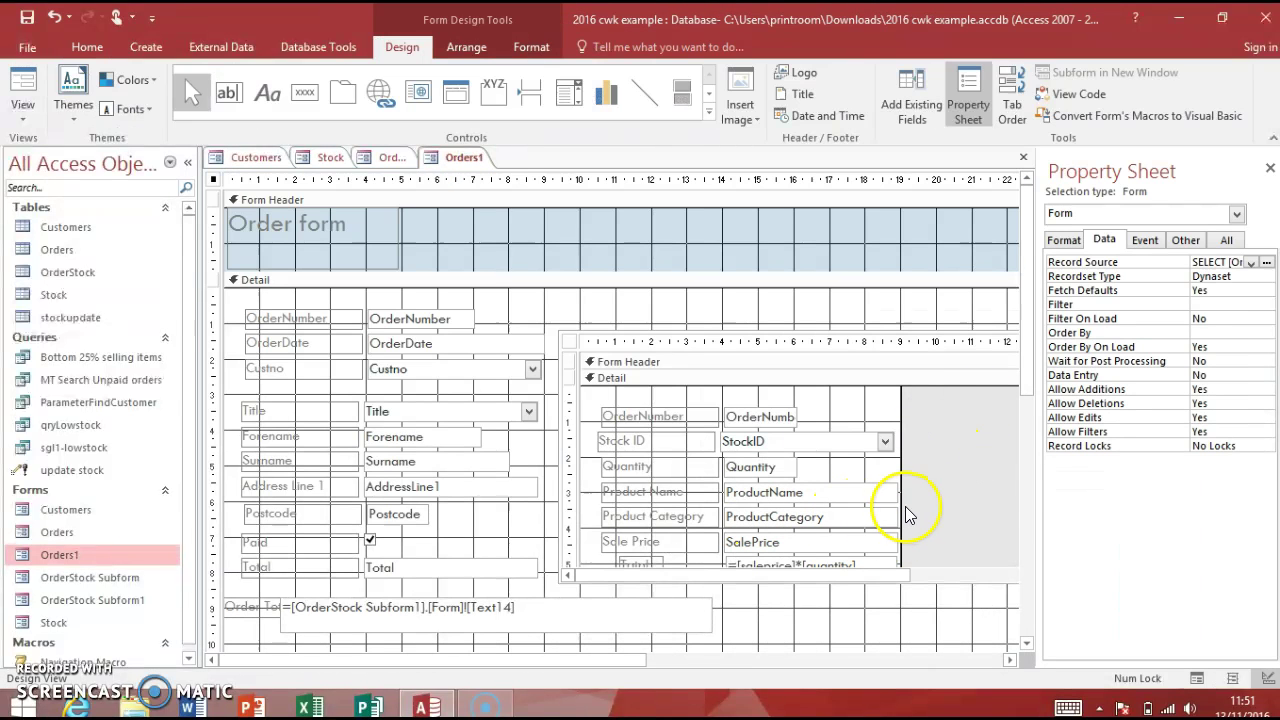
# - Delete the Product Category field and its label from the order subform's Detail section
pyautogui.click(922, 522)
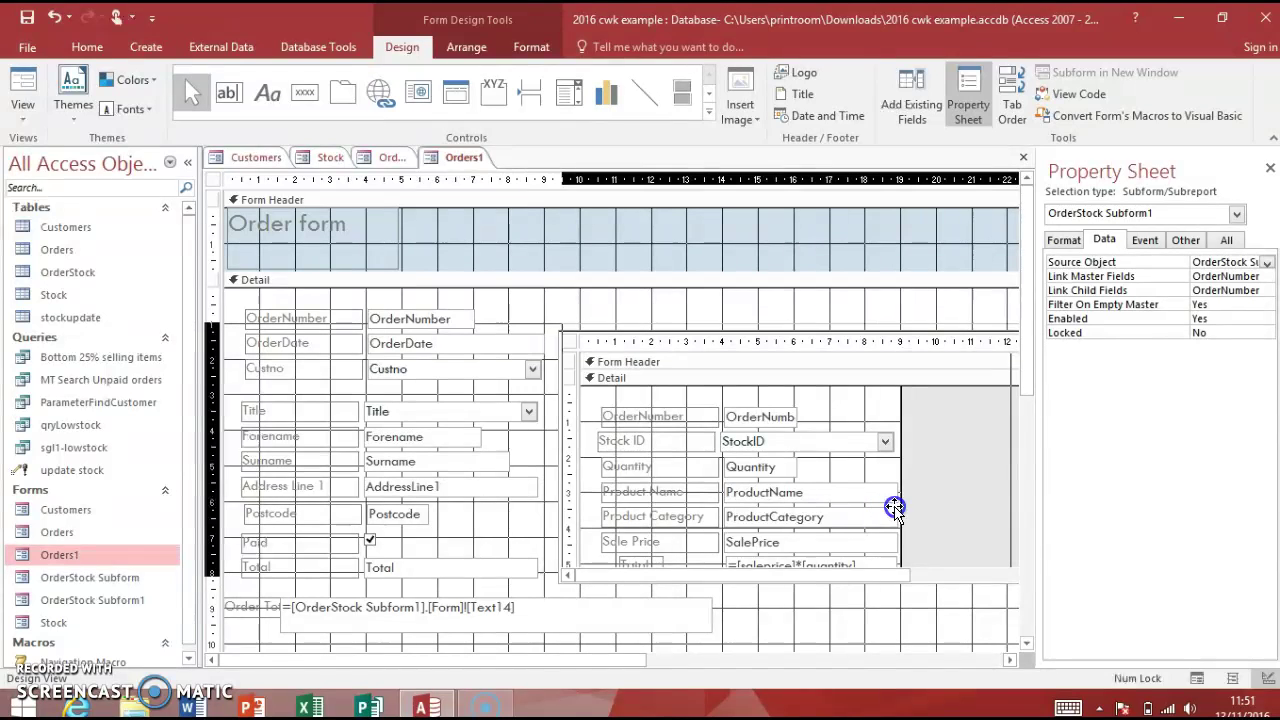
pyautogui.click(927, 508)
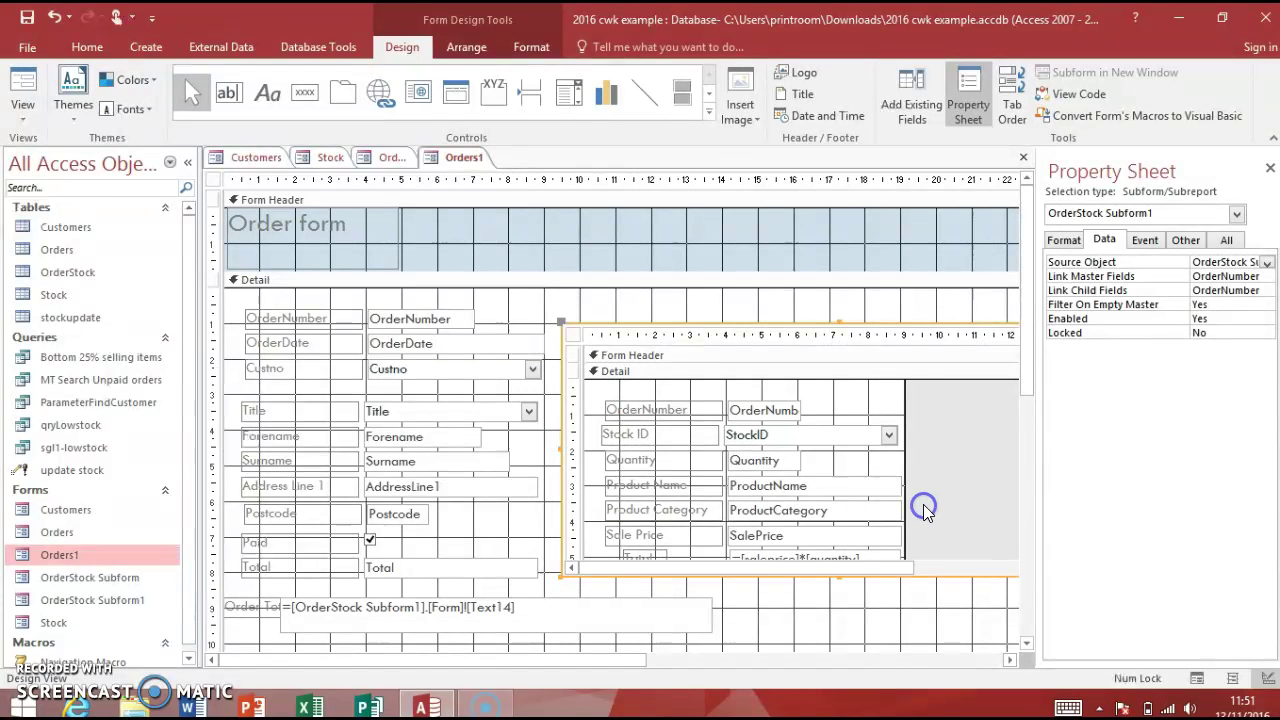
pyautogui.click(848, 511)
pyautogui.click(848, 511)
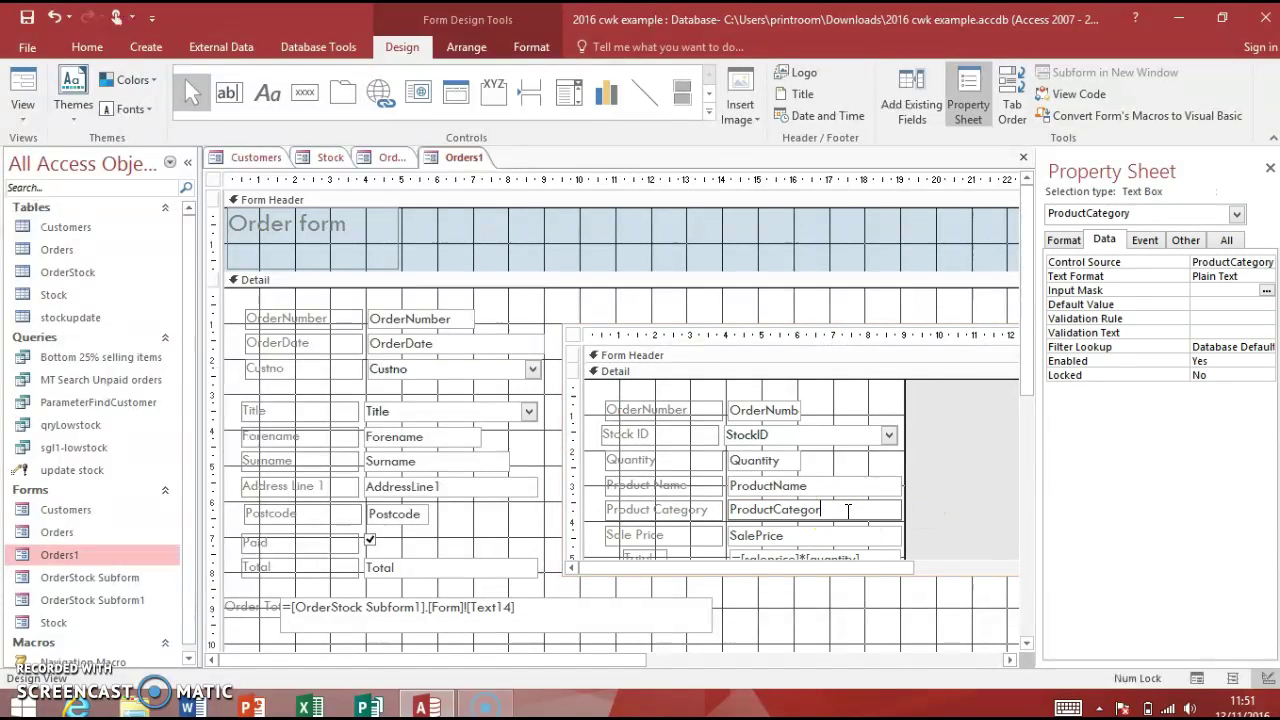
pyautogui.click(922, 508)
pyautogui.click(830, 514)
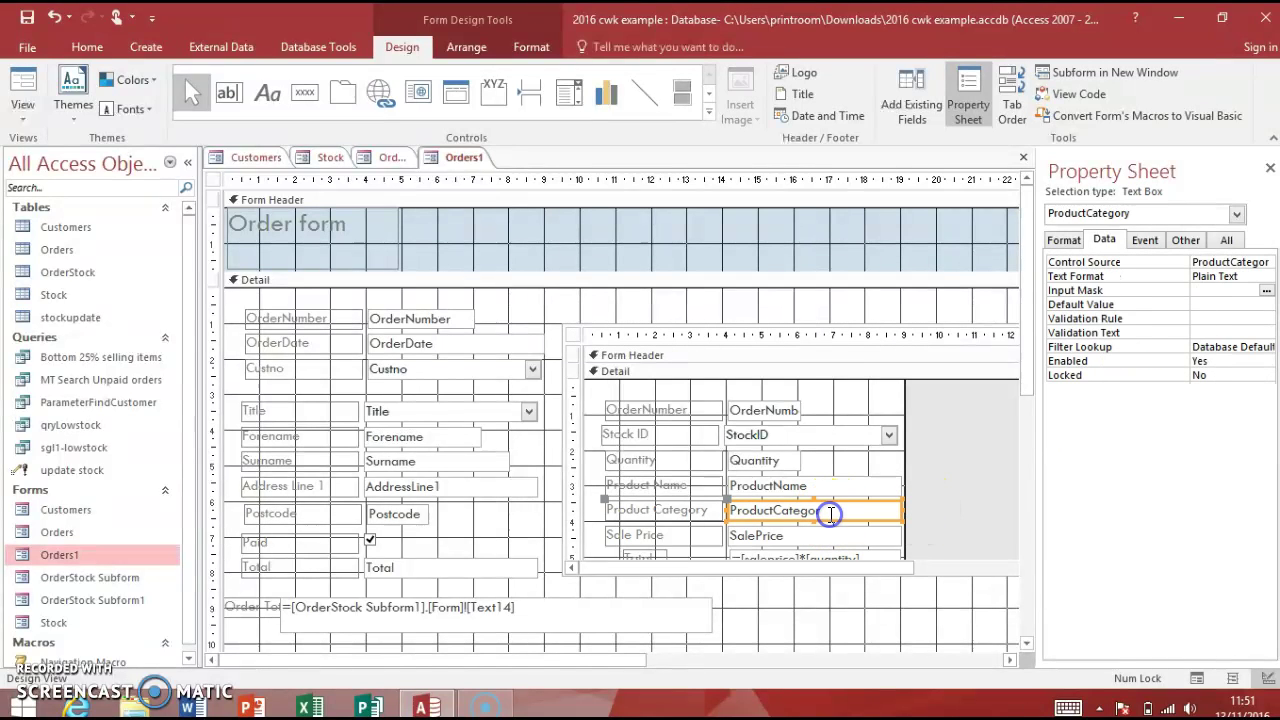
pyautogui.click(830, 514)
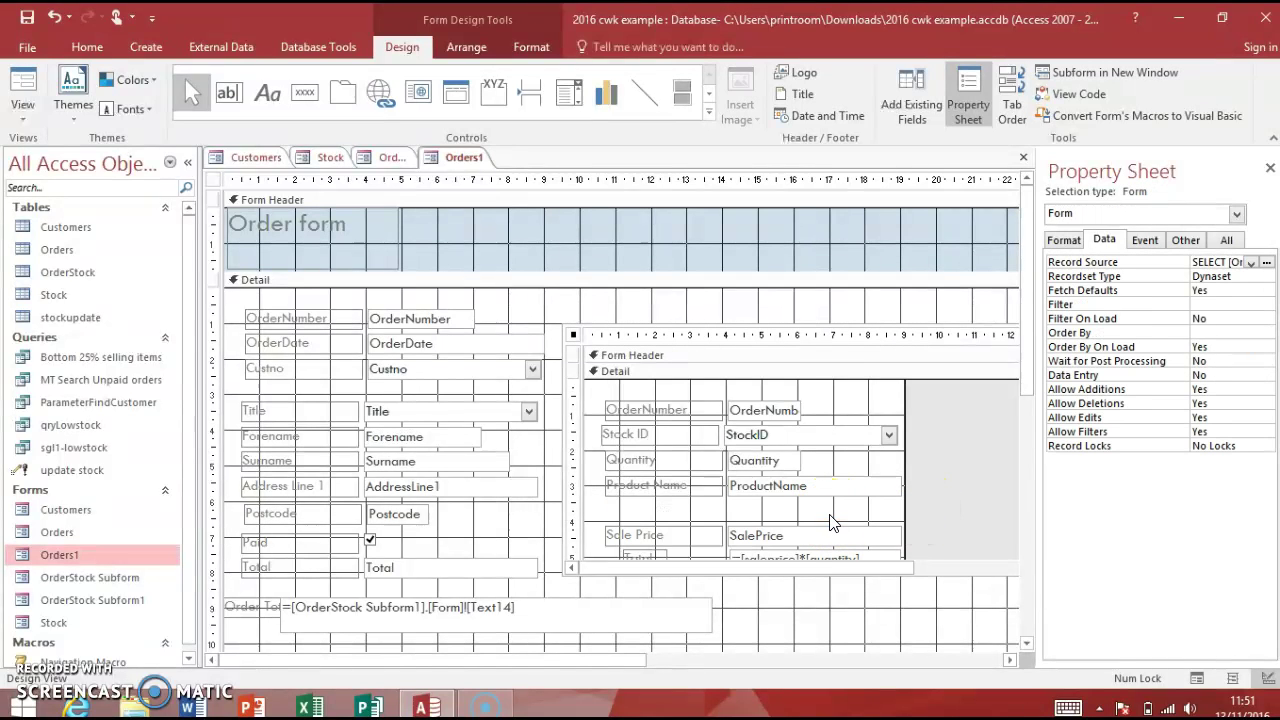
# - Display the order form in Form View and check the sale price and line total of each order line in the subform
pyautogui.click(18, 88)
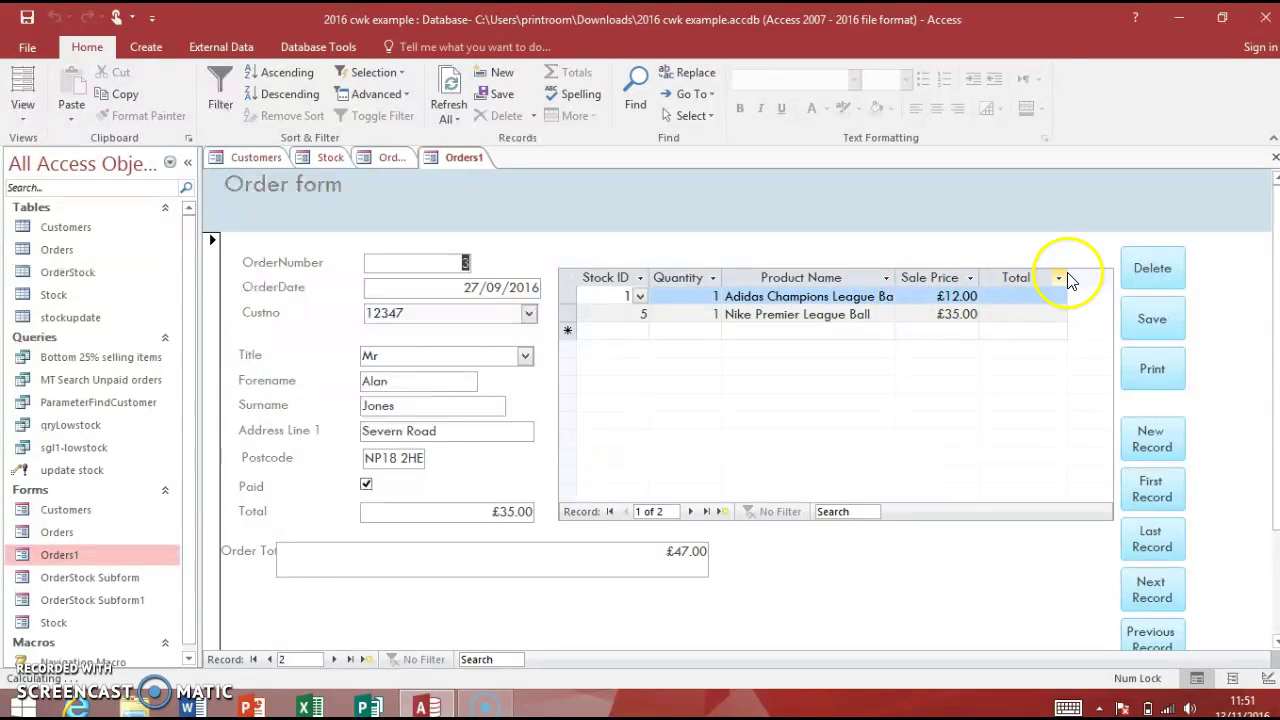
pyautogui.click(1023, 298)
pyautogui.click(1020, 314)
pyautogui.click(958, 314)
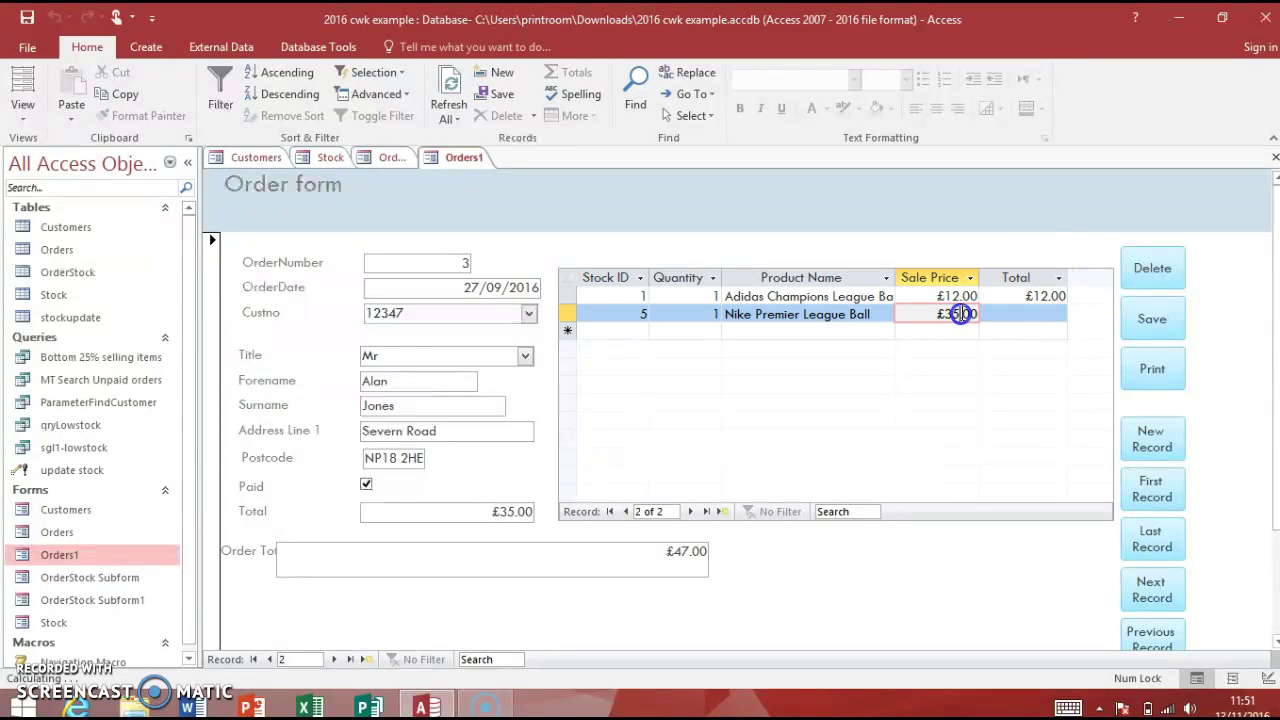
pyautogui.click(958, 296)
pyautogui.click(951, 314)
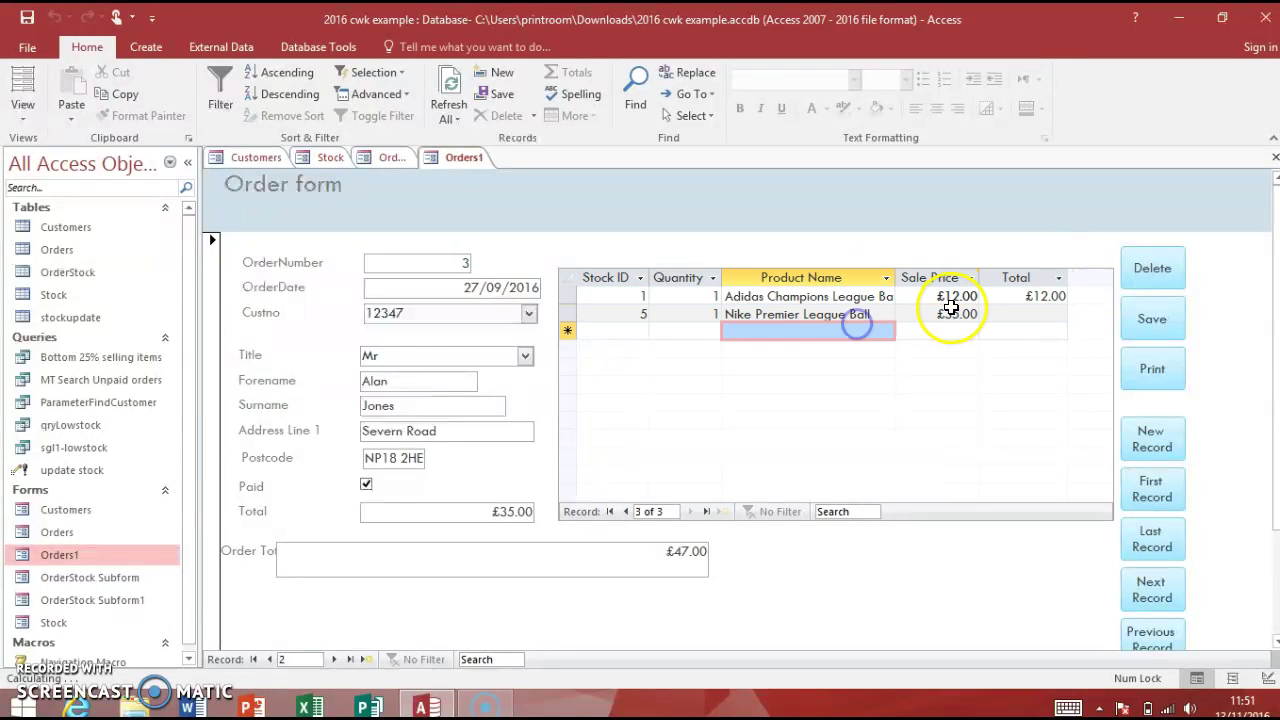
pyautogui.click(628, 330)
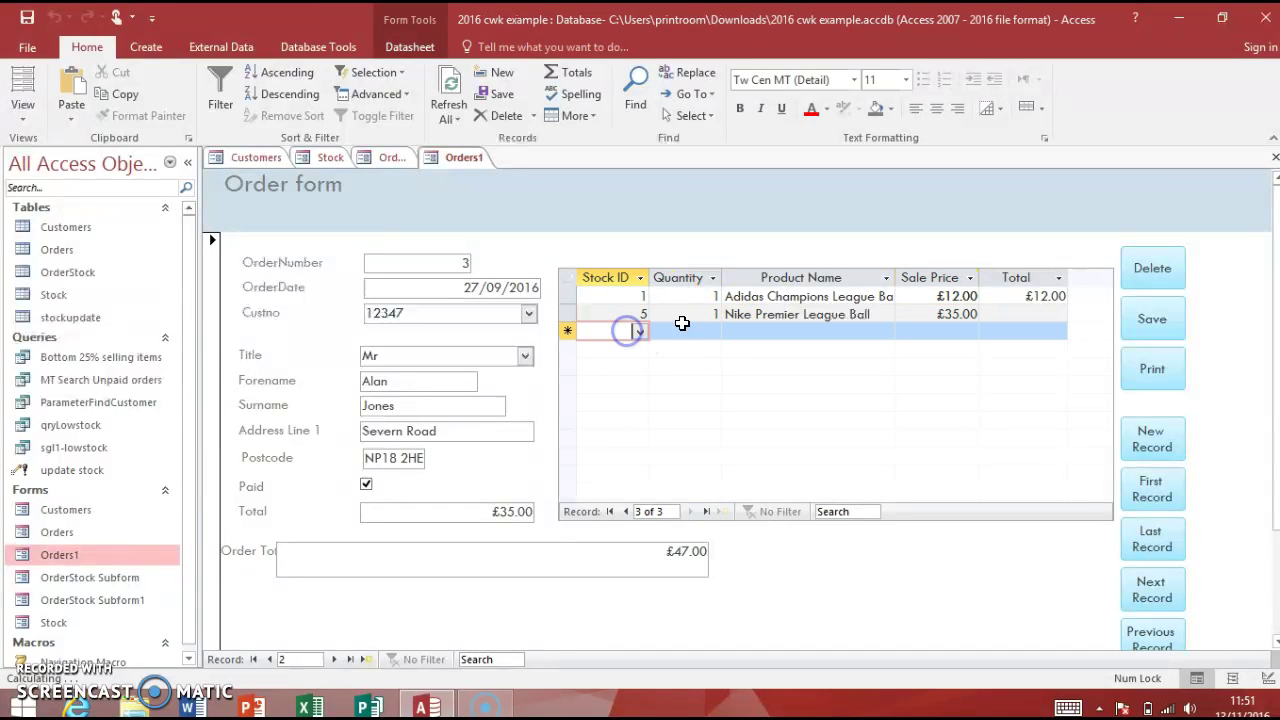
pyautogui.click(1021, 314)
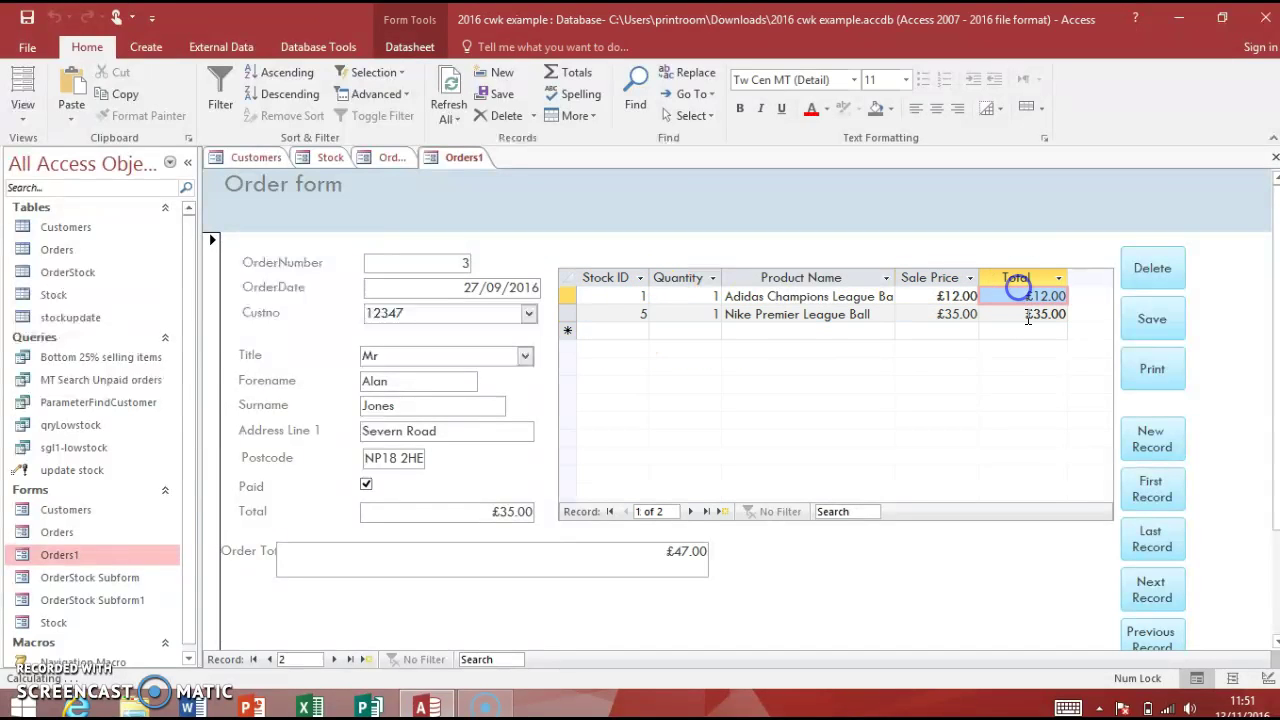
pyautogui.click(920, 314)
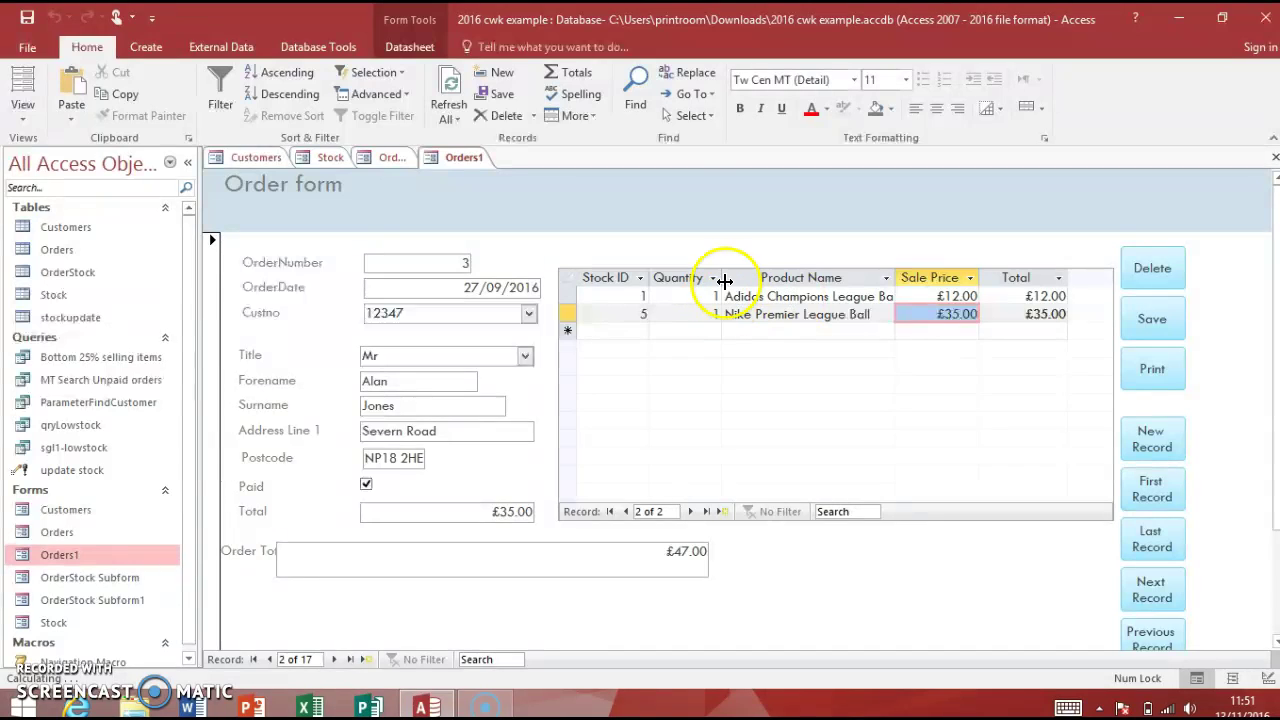
pyautogui.moveTo(724, 279); pyautogui.dragTo(728, 279)
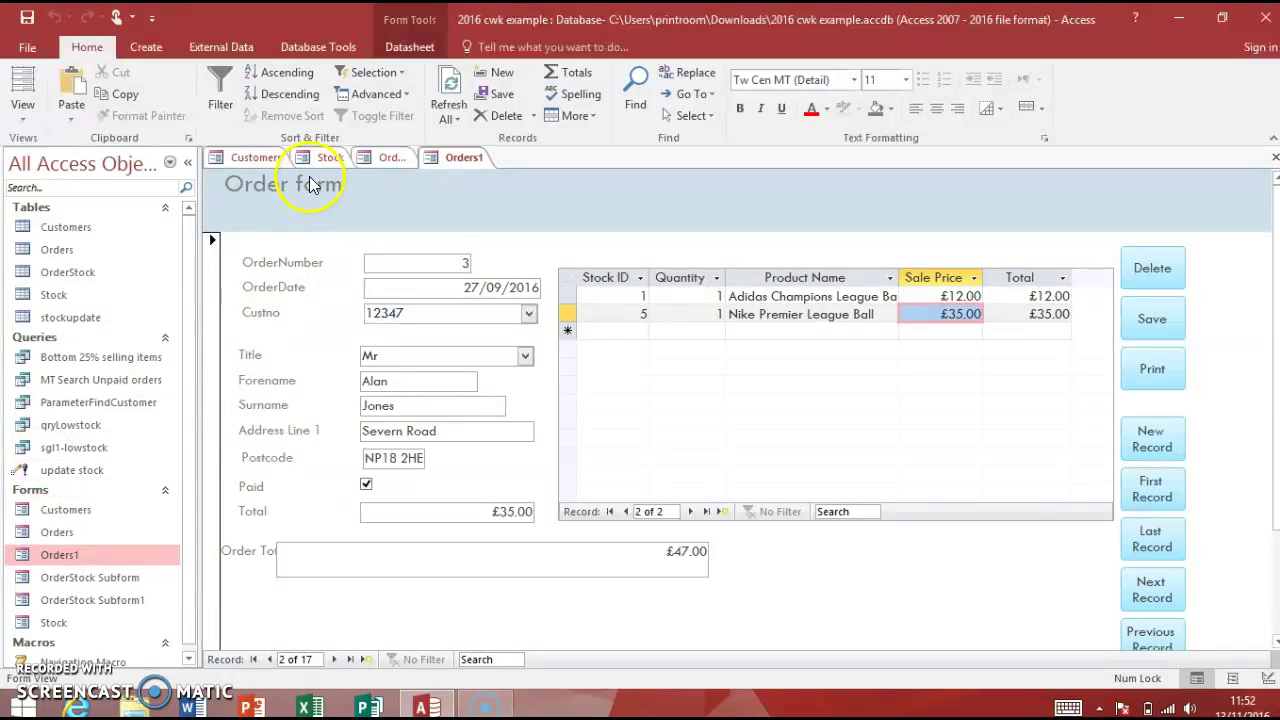
# - Review the Customers form, and browse the Stock form's records in Form View up to stock ID 10
pyautogui.click(273, 157)
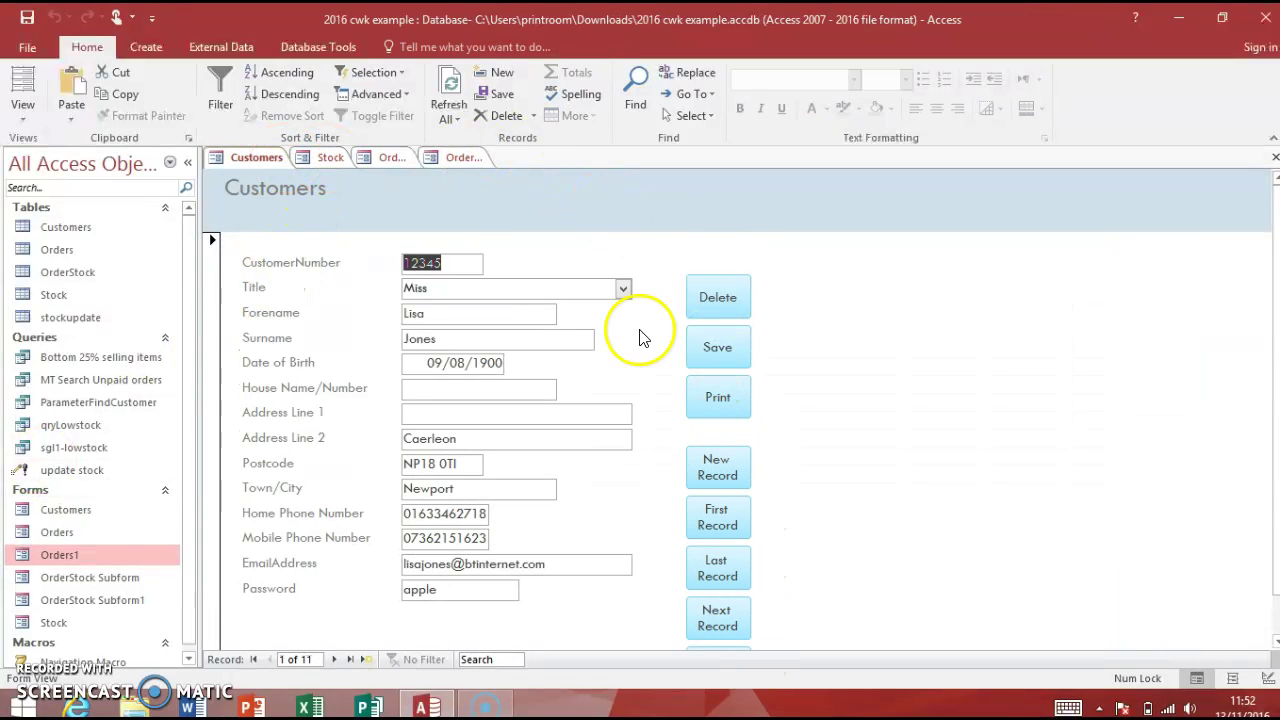
pyautogui.click(315, 158)
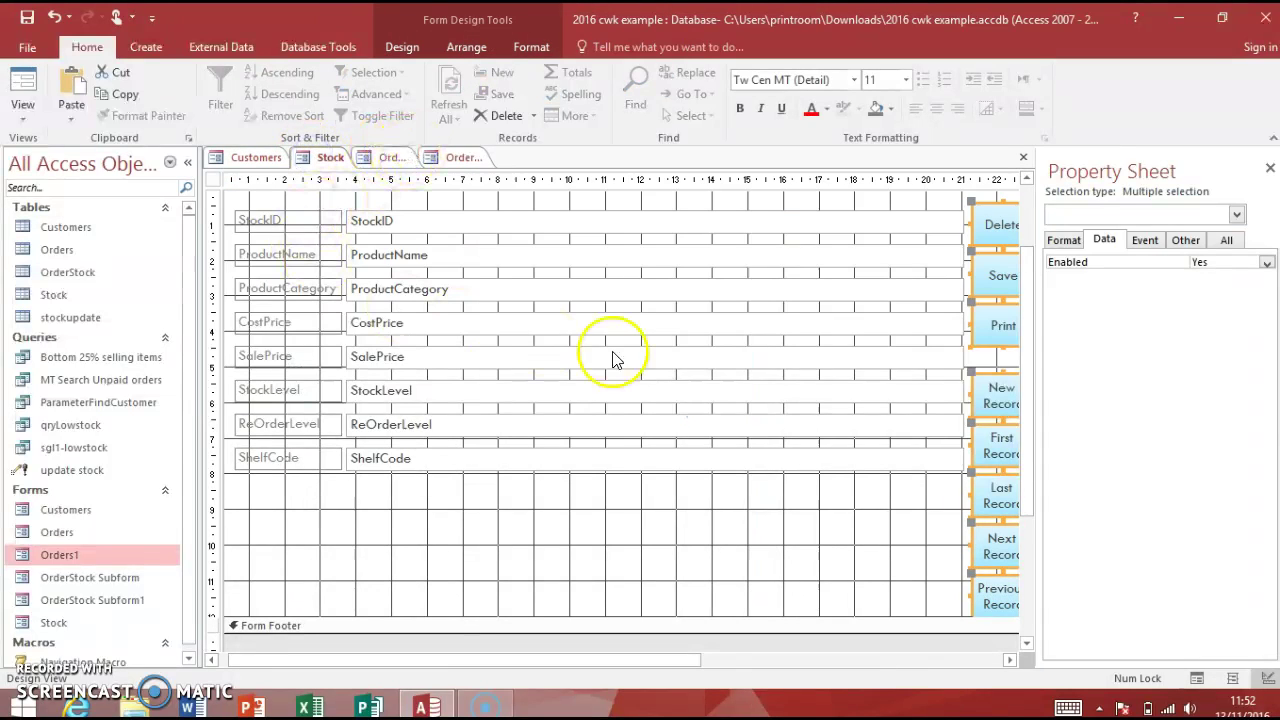
pyautogui.click(30, 75)
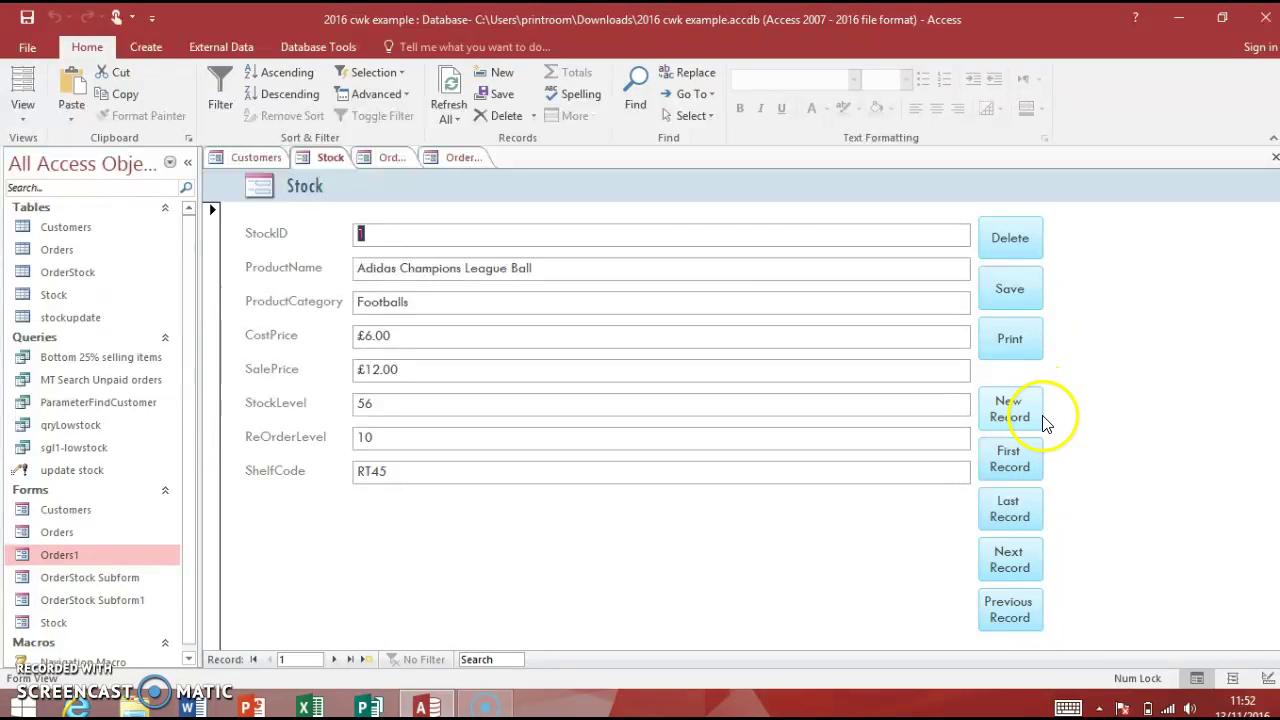
pyautogui.click(331, 661)
pyautogui.click(1008, 560)
pyautogui.click(1008, 560)
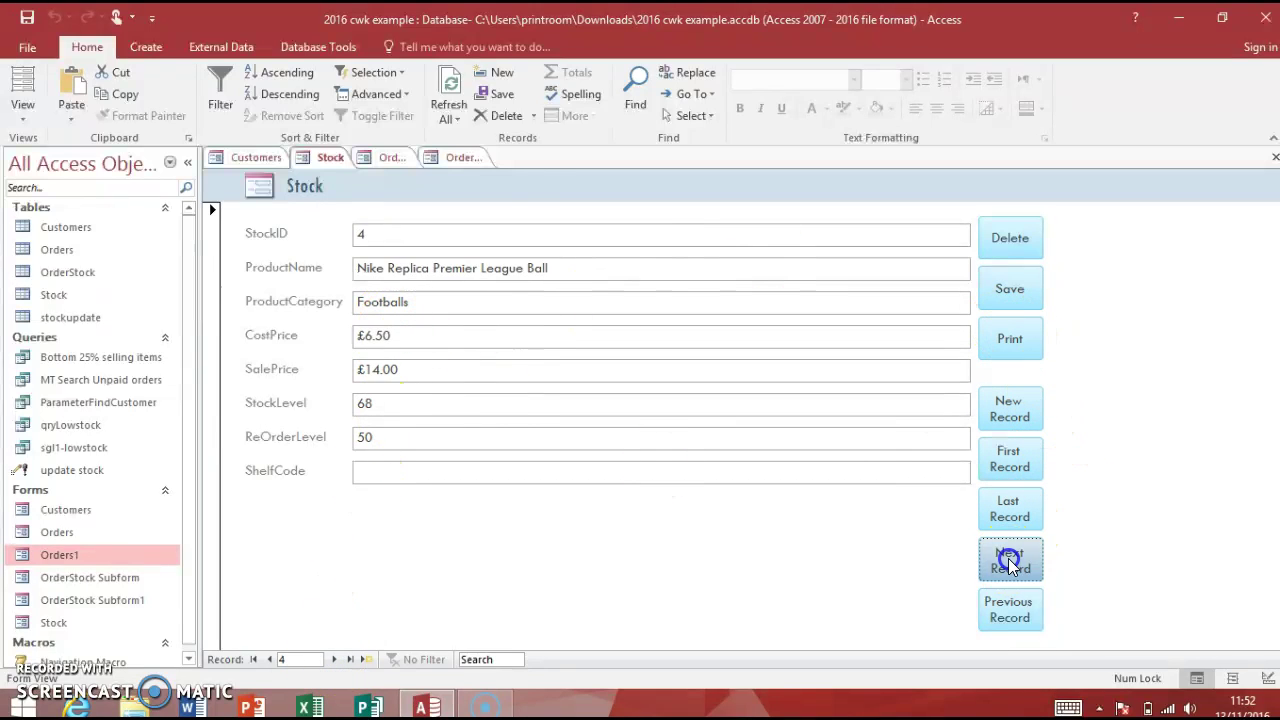
pyautogui.click(1008, 560)
pyautogui.click(1008, 560)
pyautogui.click(1008, 560)
pyautogui.click(1008, 560)
pyautogui.click(1010, 562)
pyautogui.click(1010, 562)
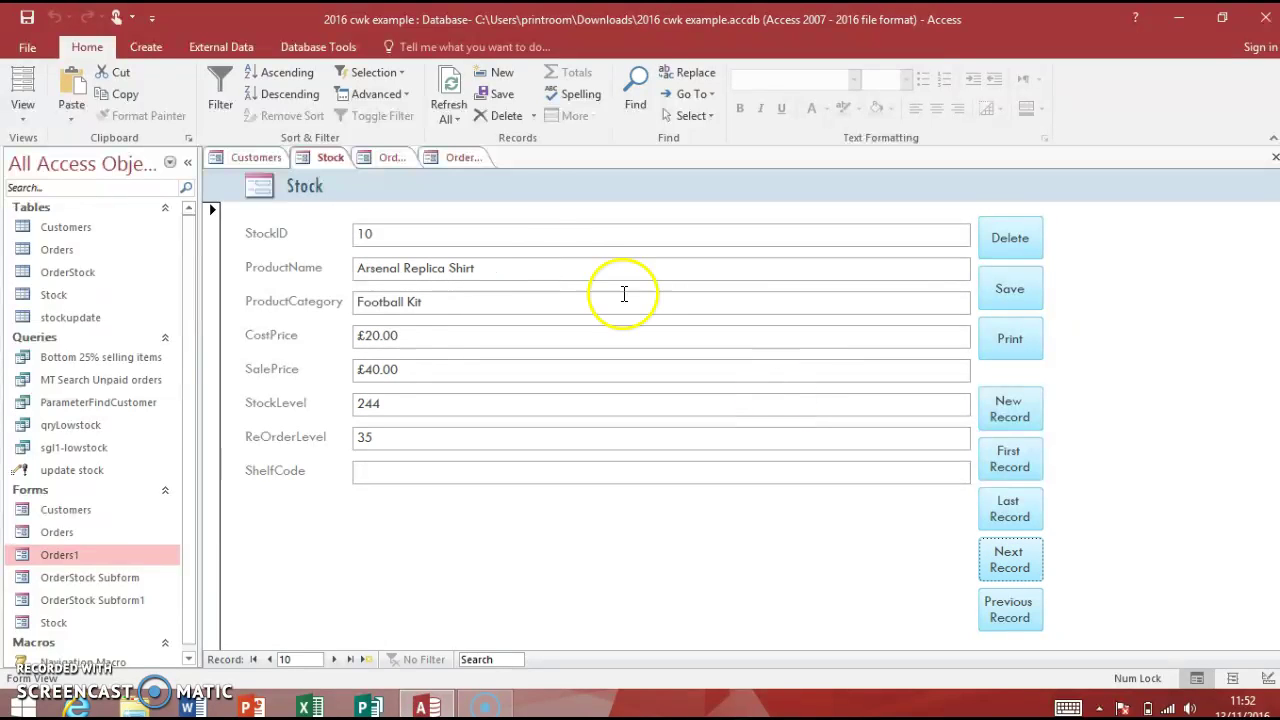
# - Compare the layout and order totals of the Orders form with those of the Orders1 form
pyautogui.click(401, 159)
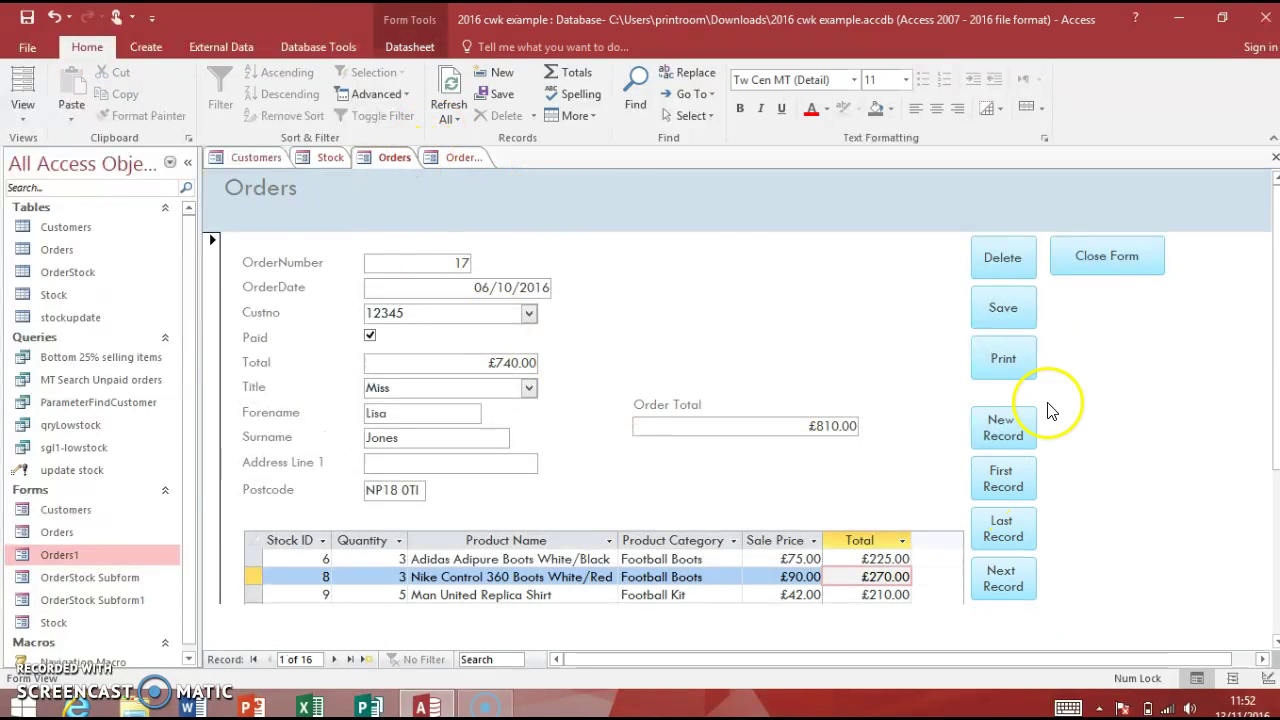
pyautogui.click(468, 160)
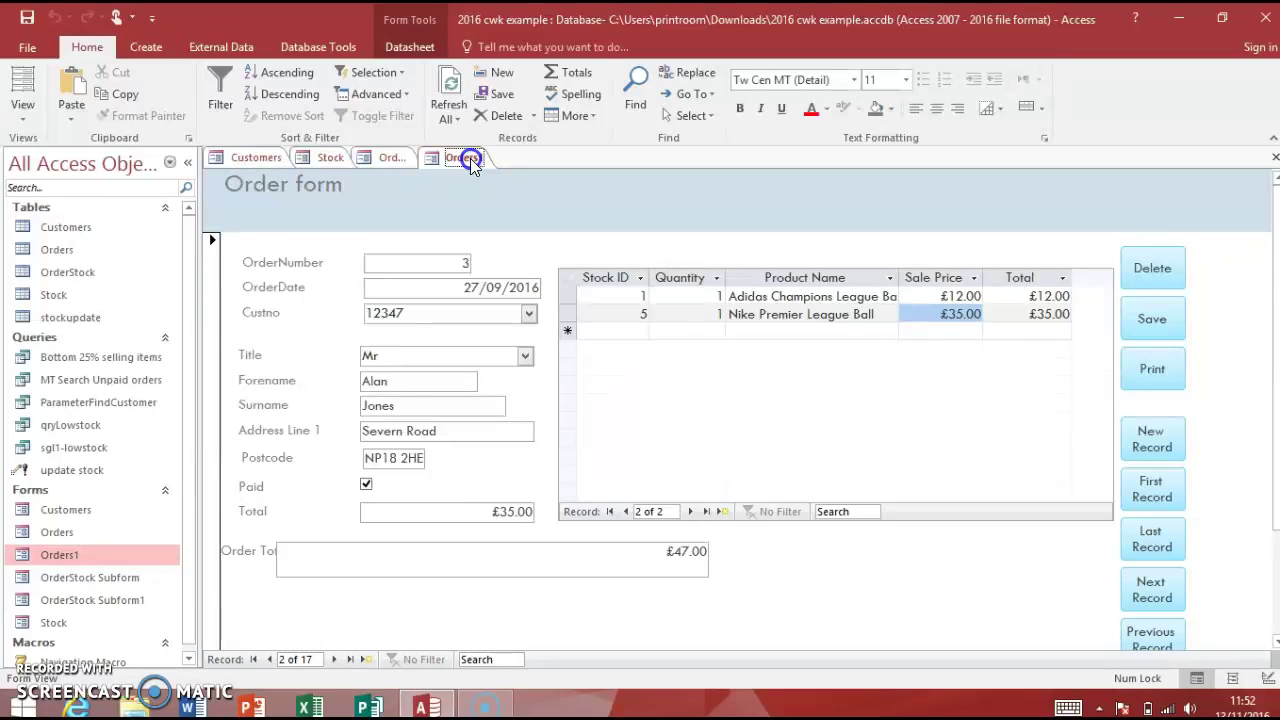
pyautogui.click(399, 159)
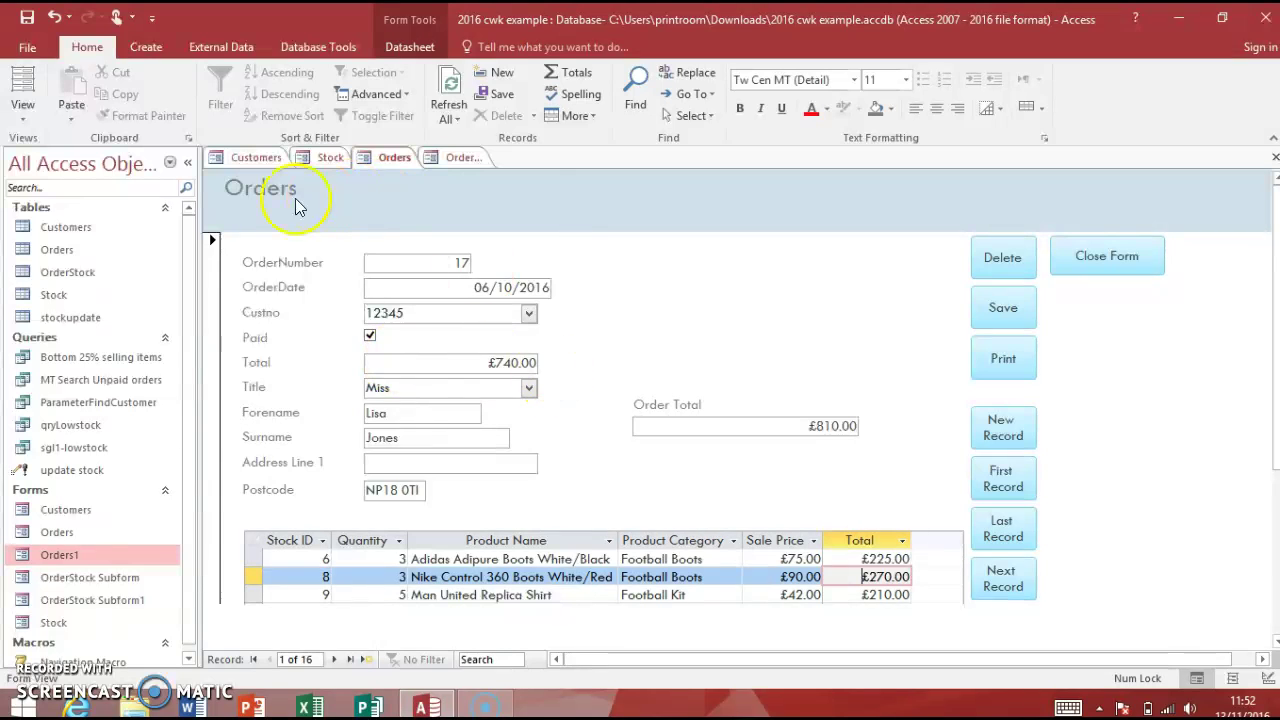
# - Open the Customers and Orders tables to examine the stored order totals, and return to the Orders1 form
pyautogui.doubleClick(91, 222)
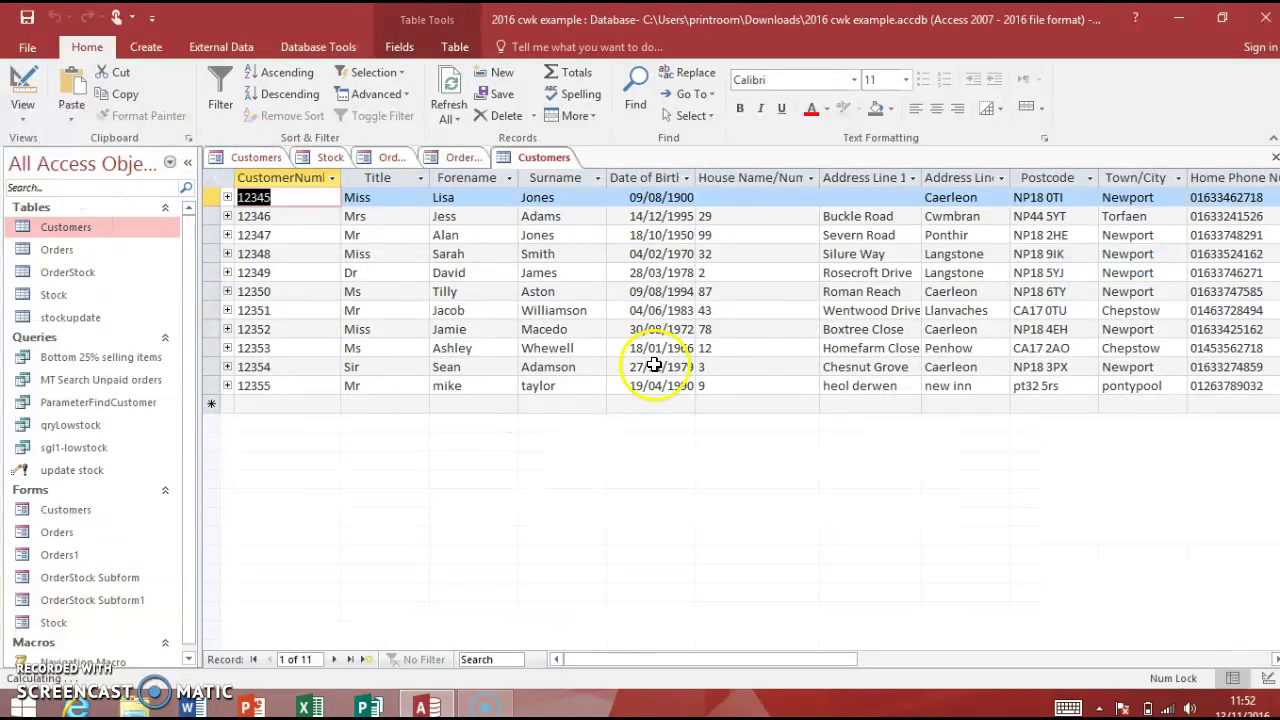
pyautogui.doubleClick(69, 249)
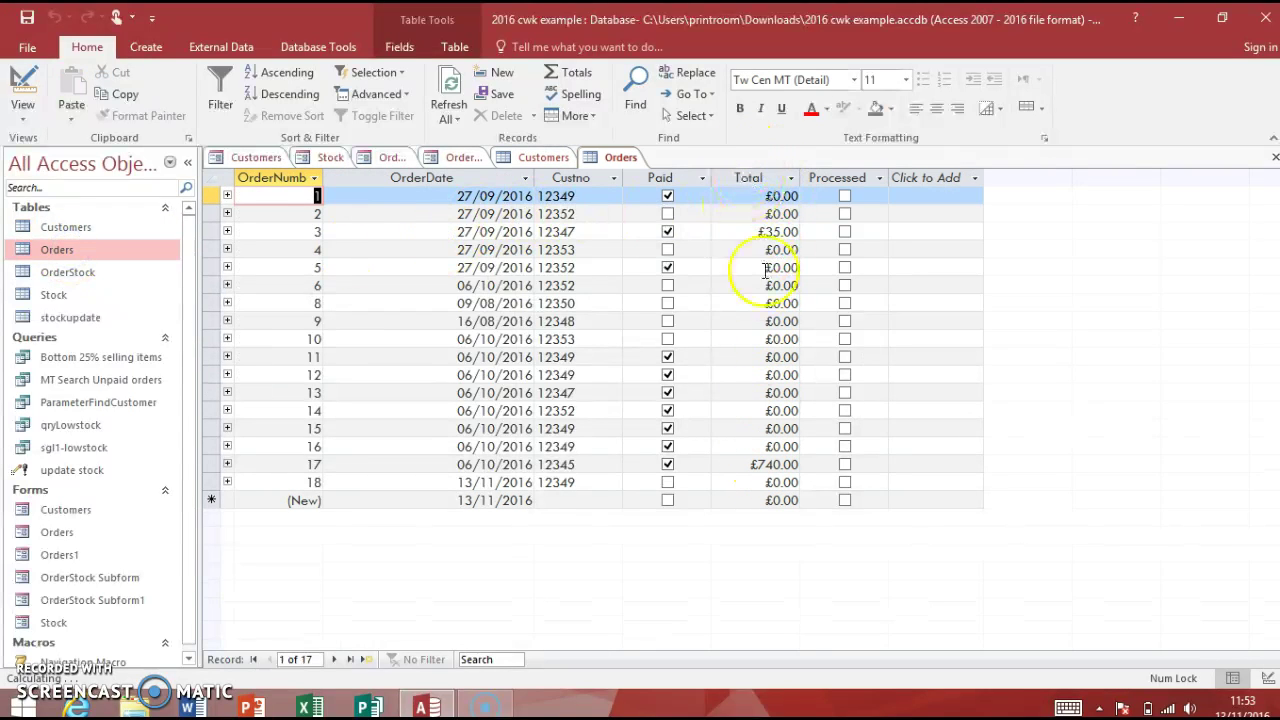
pyautogui.click(452, 160)
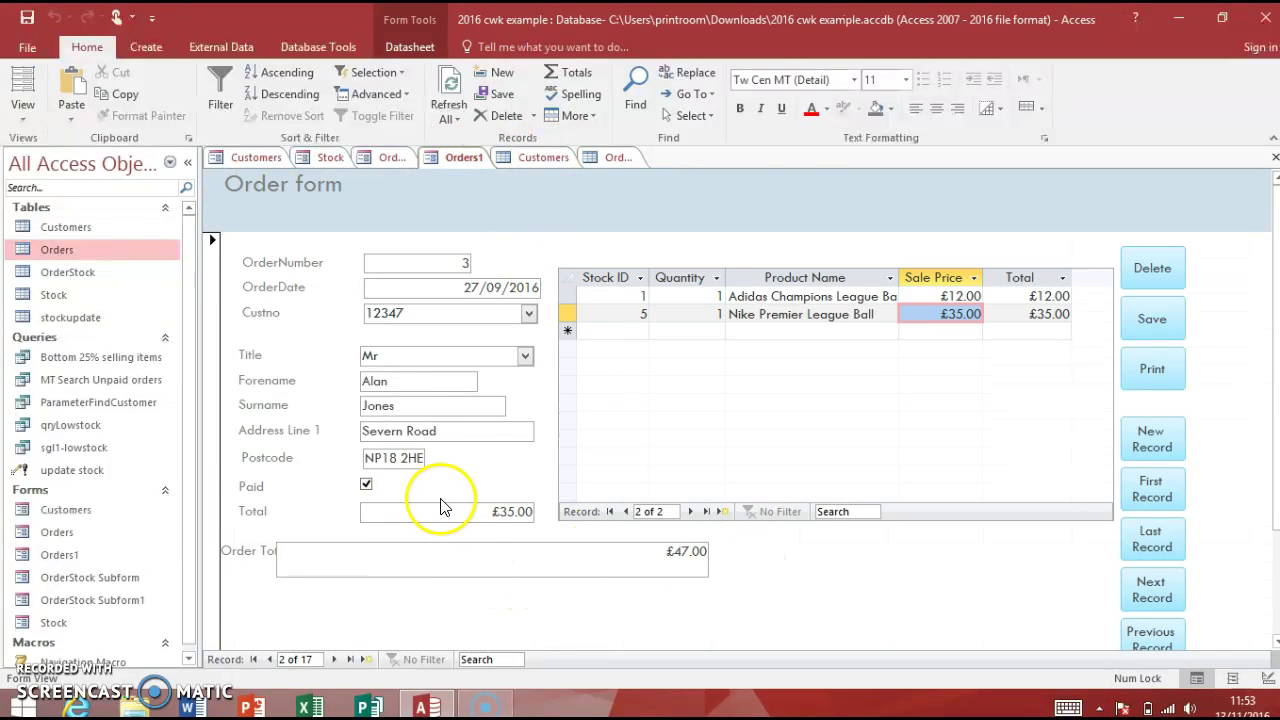